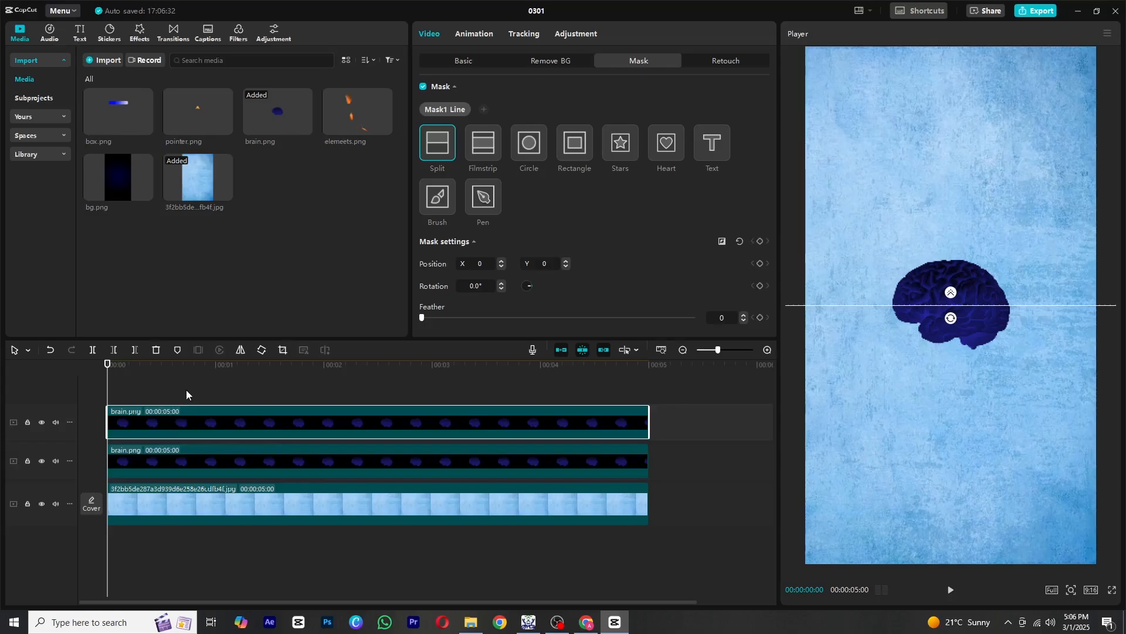
Keyframe the upper brain half's transform at the start, and raise it to Y 451 at 00:00:00:23.
click(456, 61)
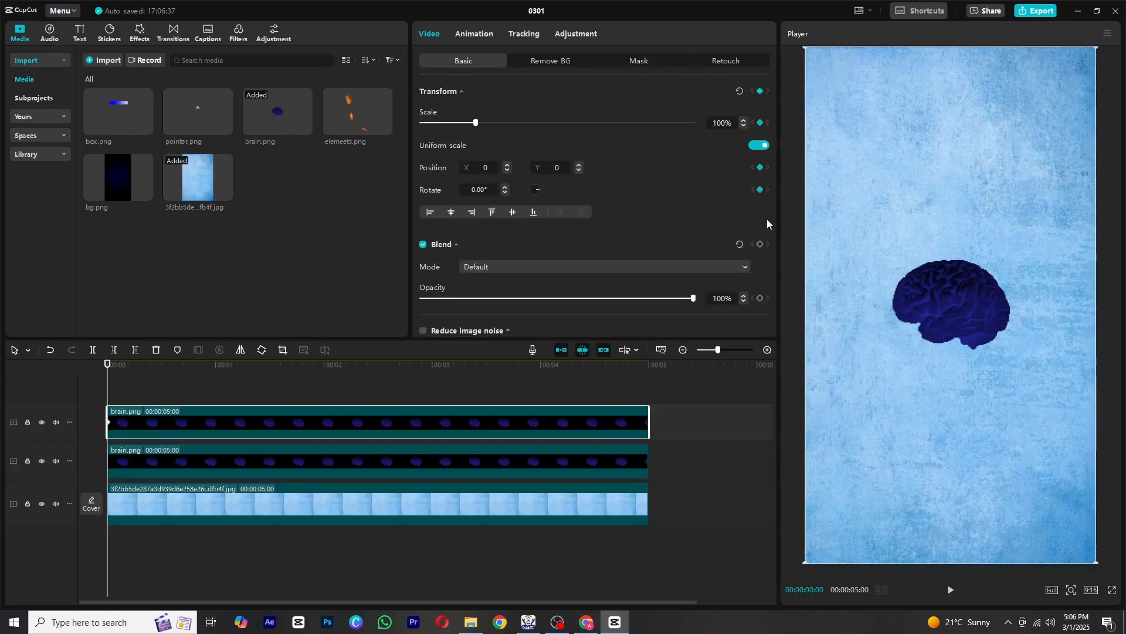
drag(107, 366, 199, 371)
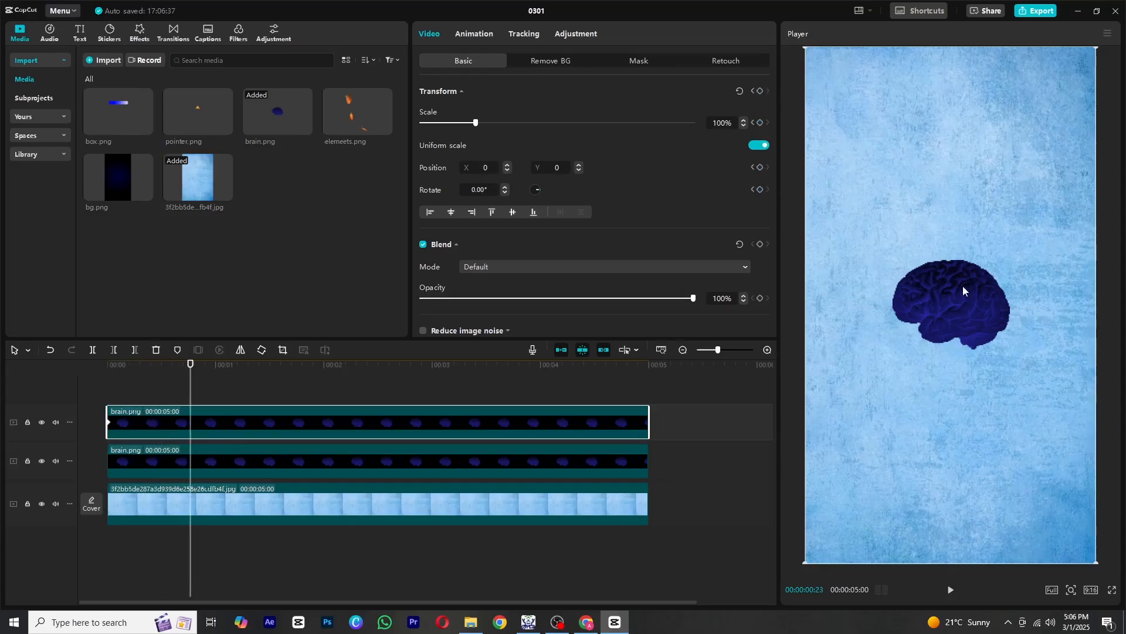
drag(963, 287, 959, 228)
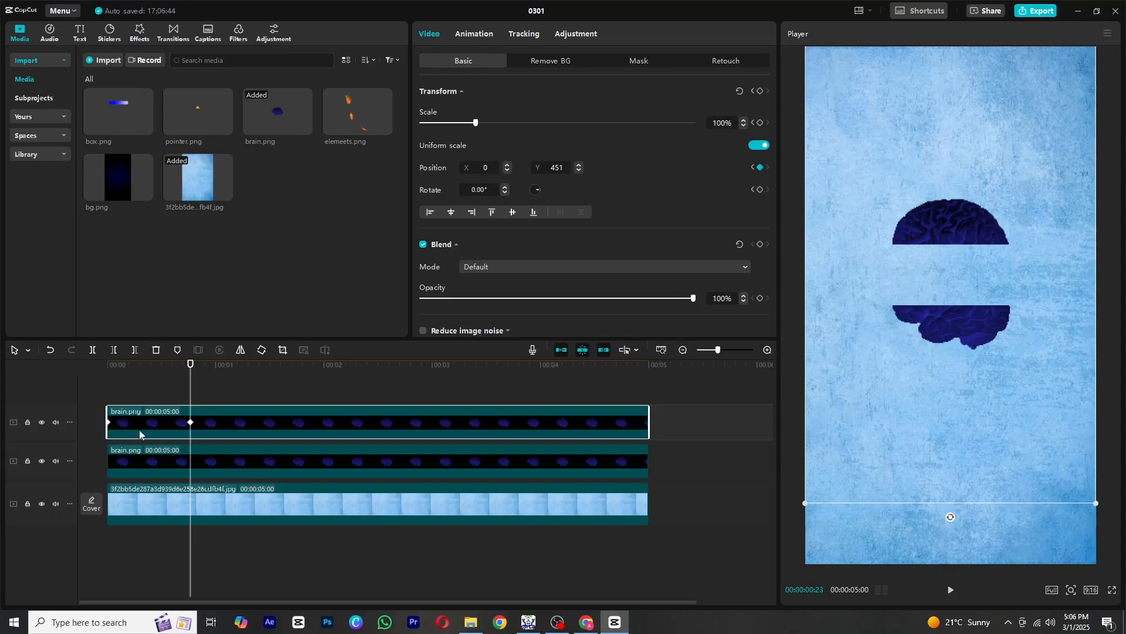
Apply the Cubic Out preset curve to the upper brain half's keyframe animation and scrub through the movement.
drag(123, 371, 189, 376)
right_click(191, 424)
click(220, 427)
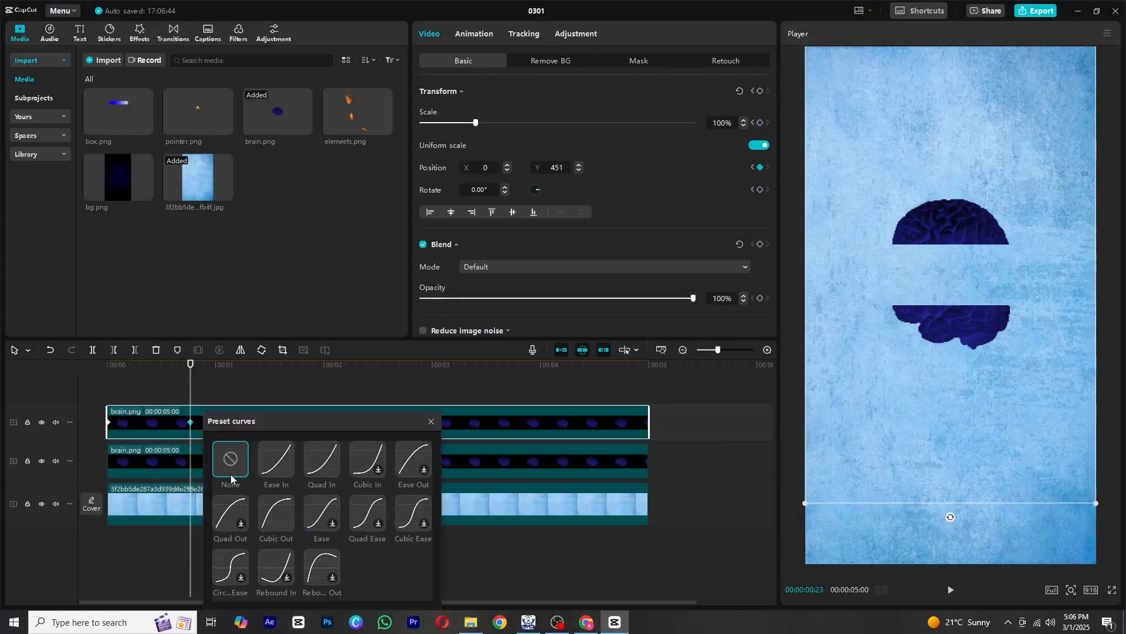
click(289, 521)
drag(190, 365, 68, 378)
click(431, 421)
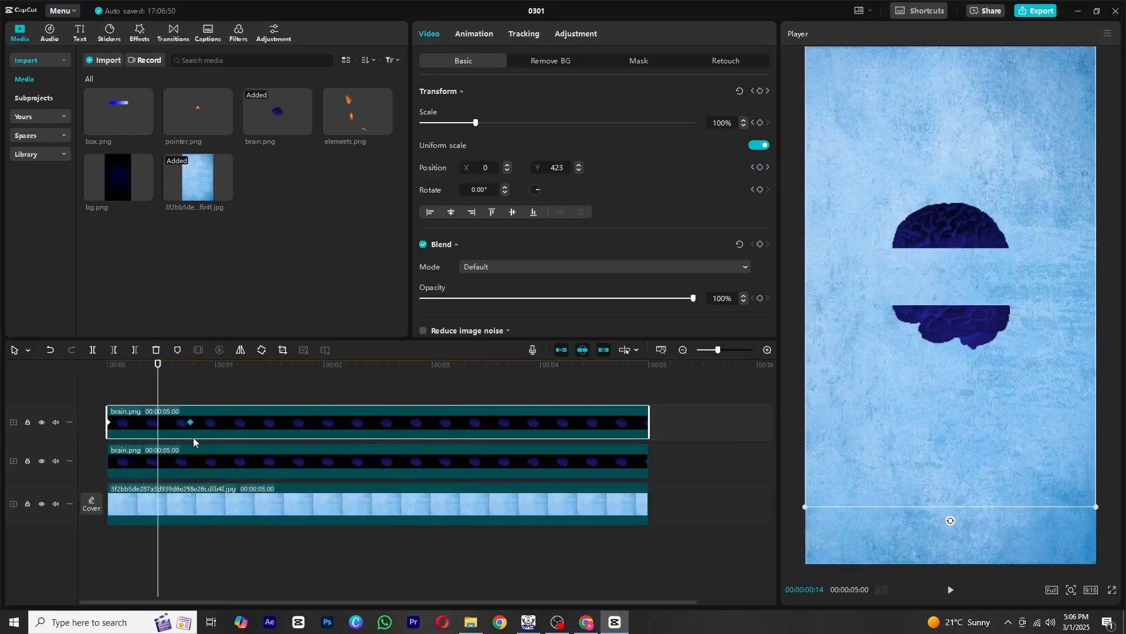
Add a default text layer above the brain clips from the start and extend it to the full five seconds.
click(80, 33)
drag(105, 76, 106, 403)
click(537, 424)
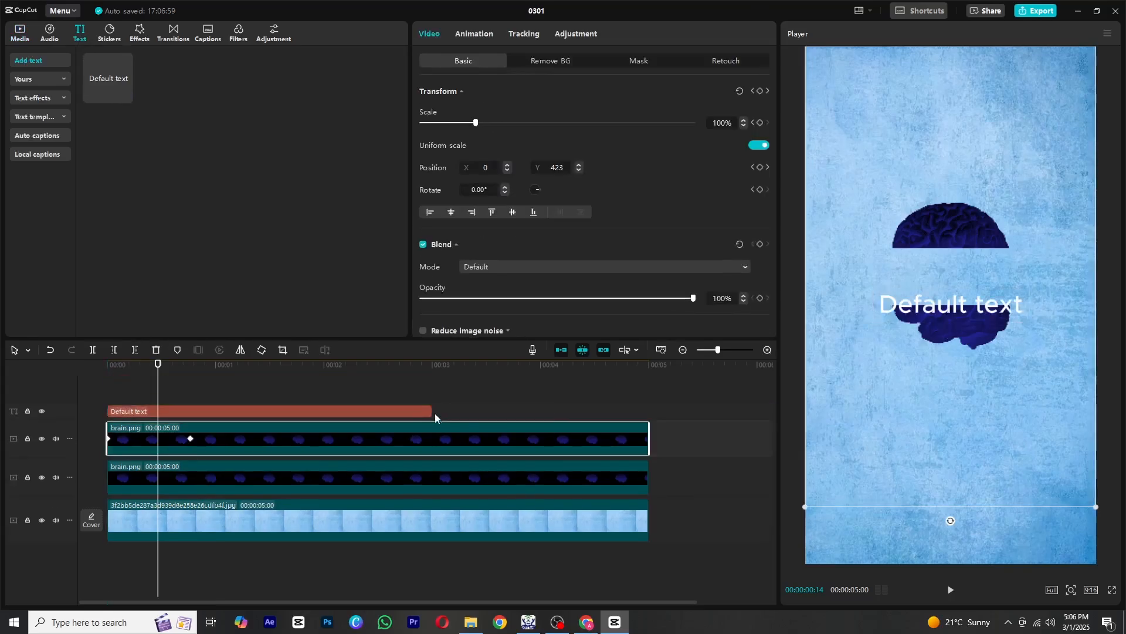
drag(427, 413, 650, 432)
Replace the default text with a solid black circle character from the symbol picker.
triple_click(476, 92)
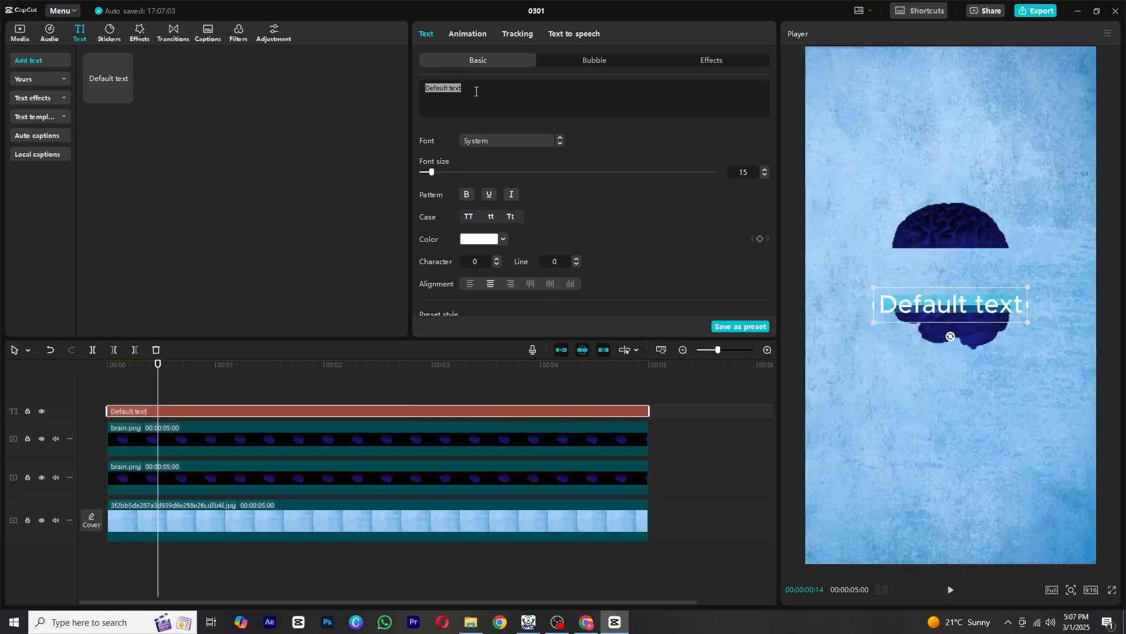
key(super+period)
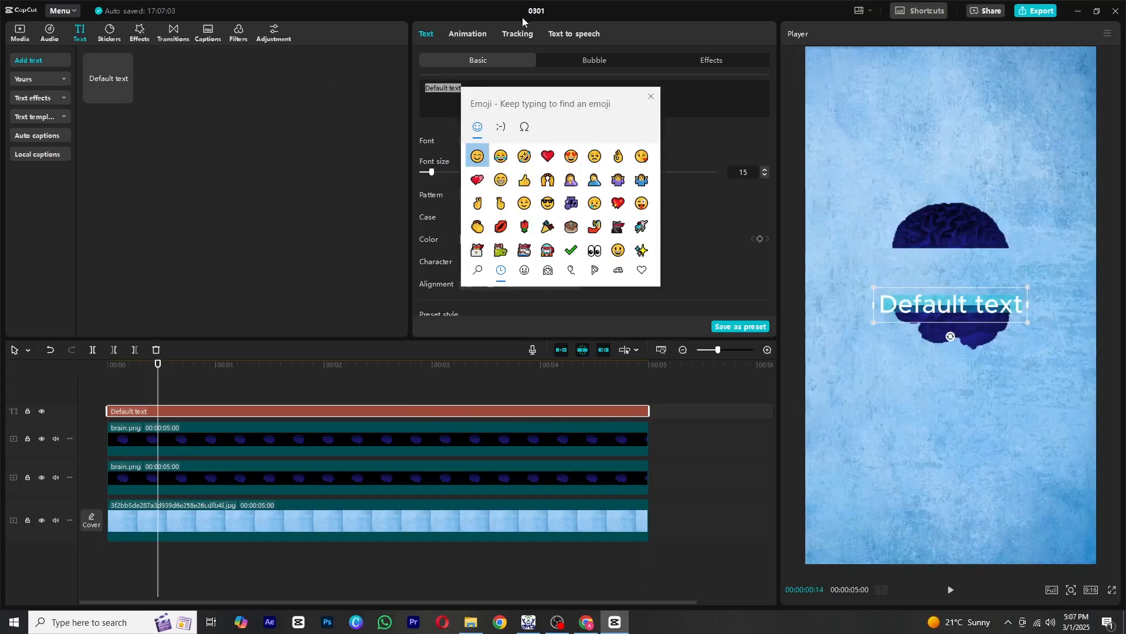
click(525, 127)
scroll(589, 218, down, 4)
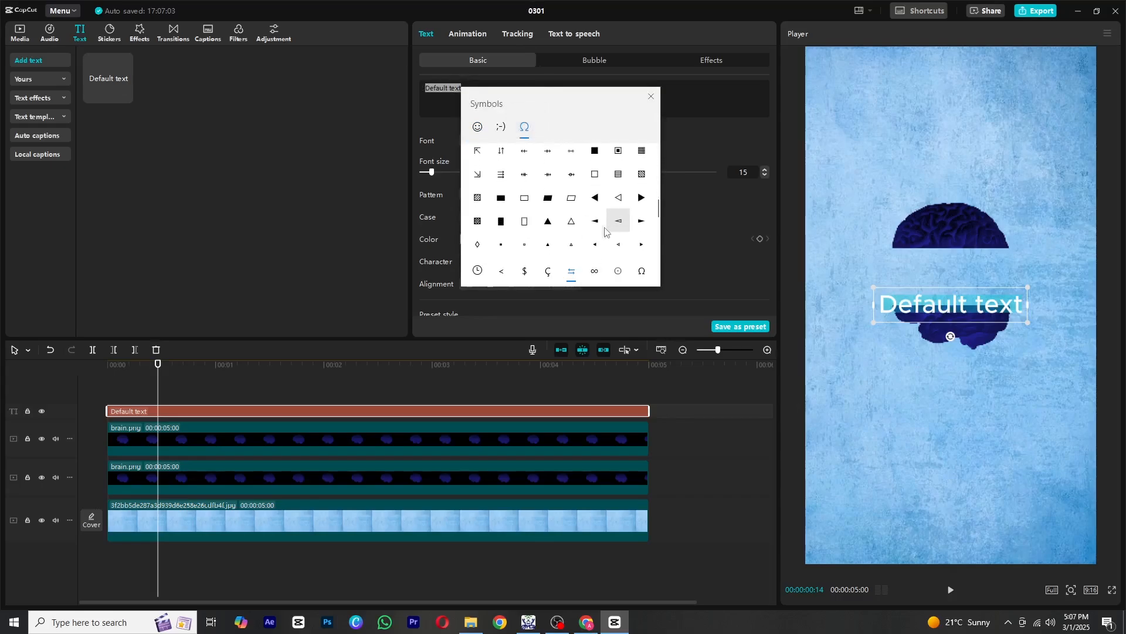
click(595, 181)
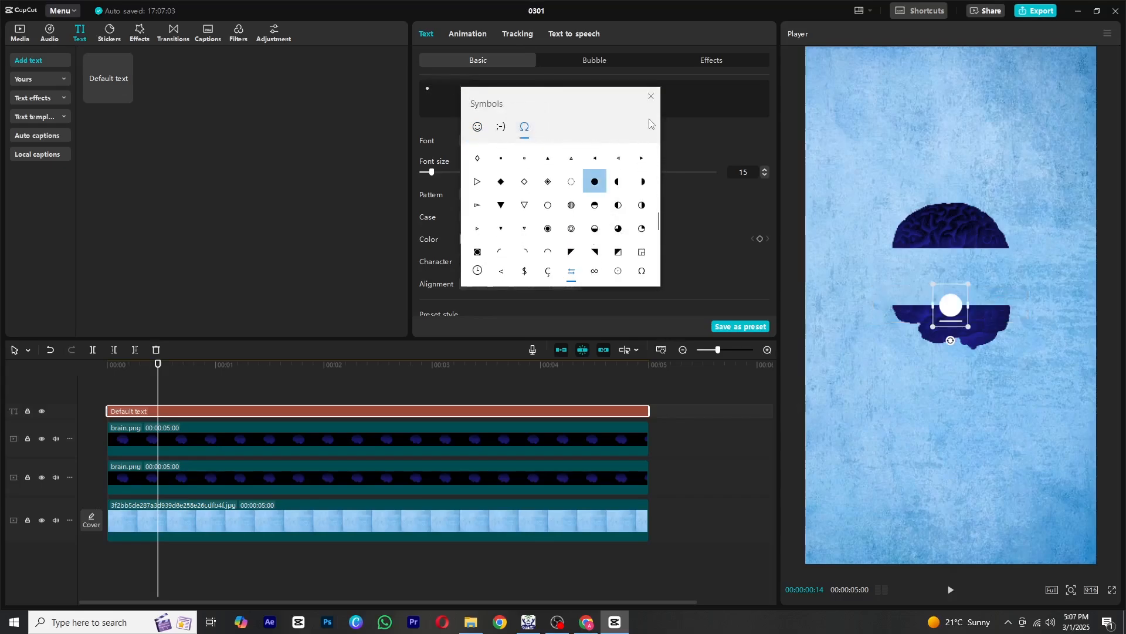
click(650, 96)
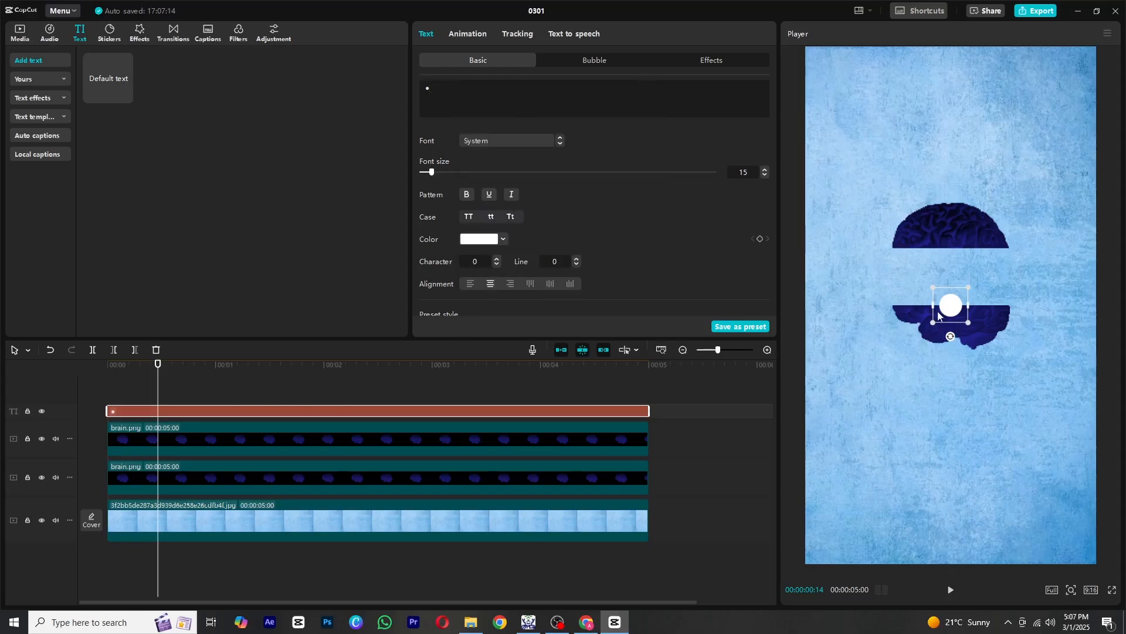
Enlarge the circle to 500% scale and turn off its uniform scaling.
drag(967, 291, 1040, 217)
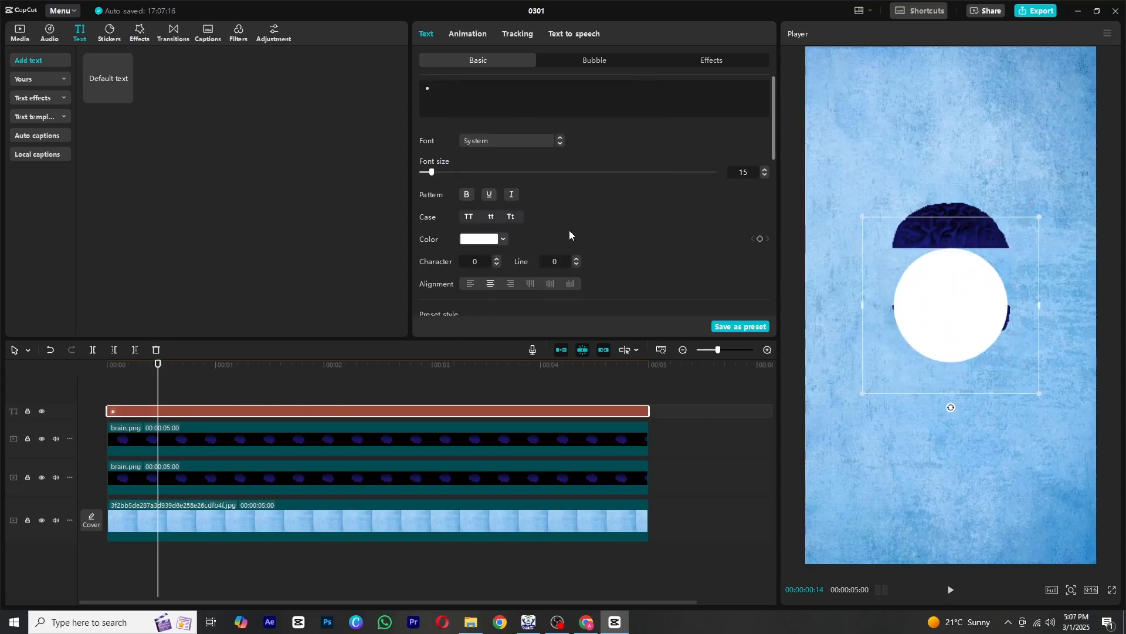
scroll(556, 243, down, 5)
scroll(556, 244, down, 2)
scroll(548, 238, up, 1)
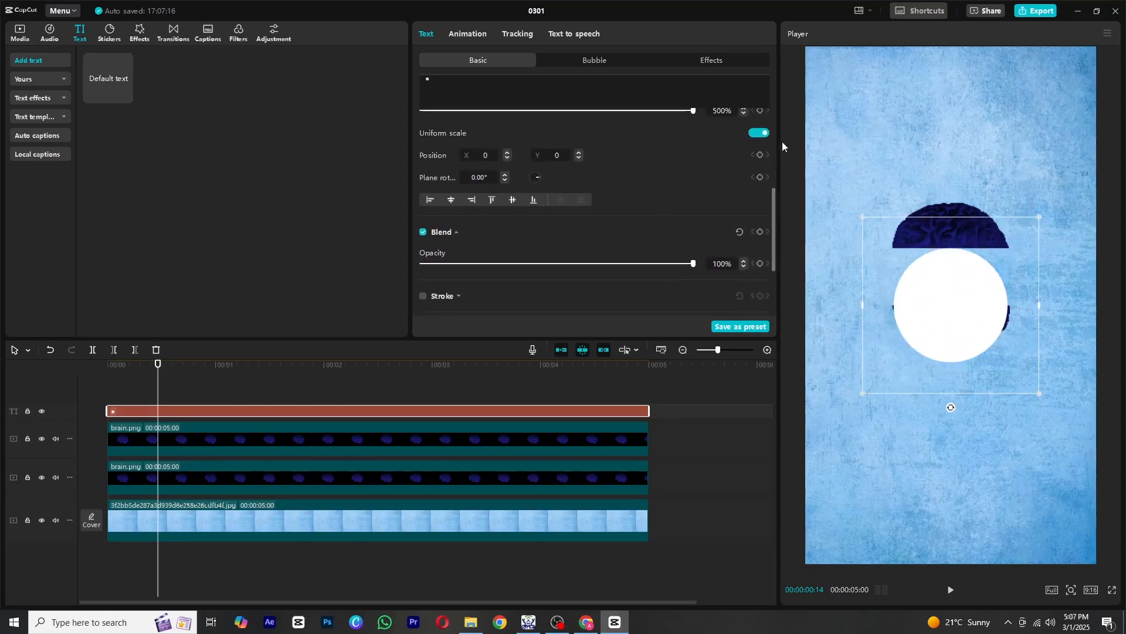
scroll(756, 146, up, 1)
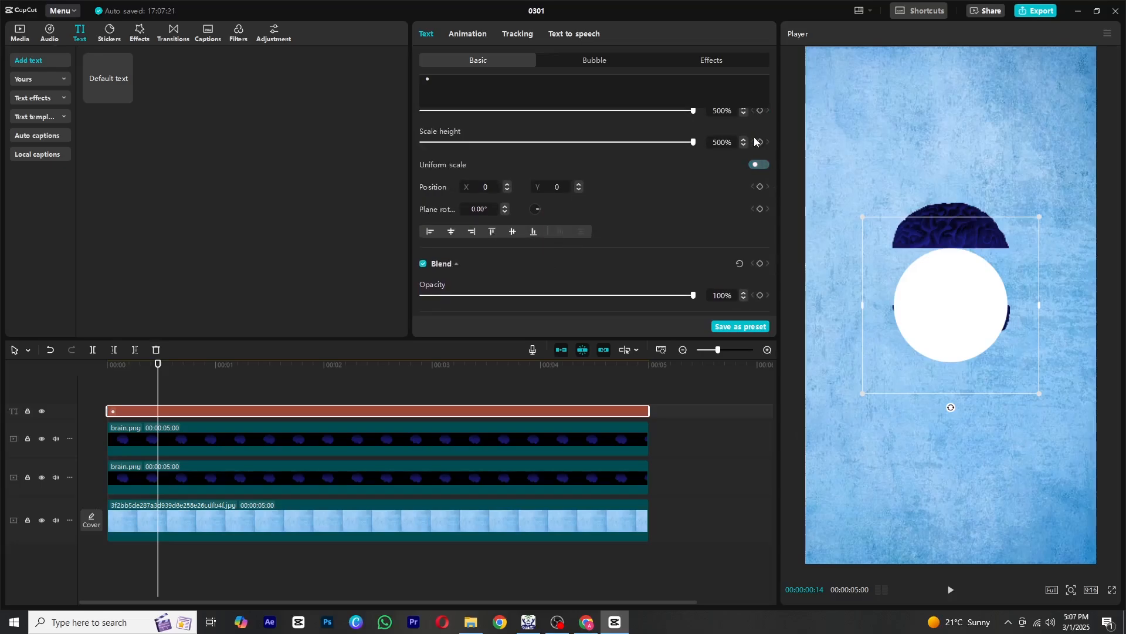
Change the circle's text color from the white default to a bright cyan.
scroll(704, 208, down, 3)
scroll(622, 252, up, 5)
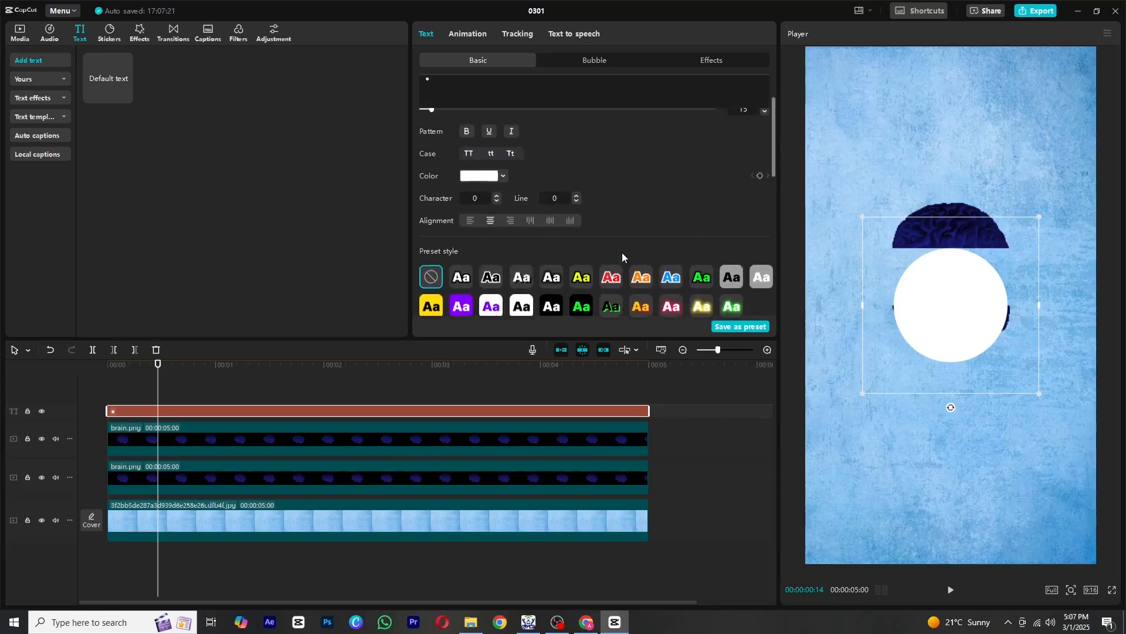
scroll(622, 252, down, 2)
scroll(522, 167, up, 1)
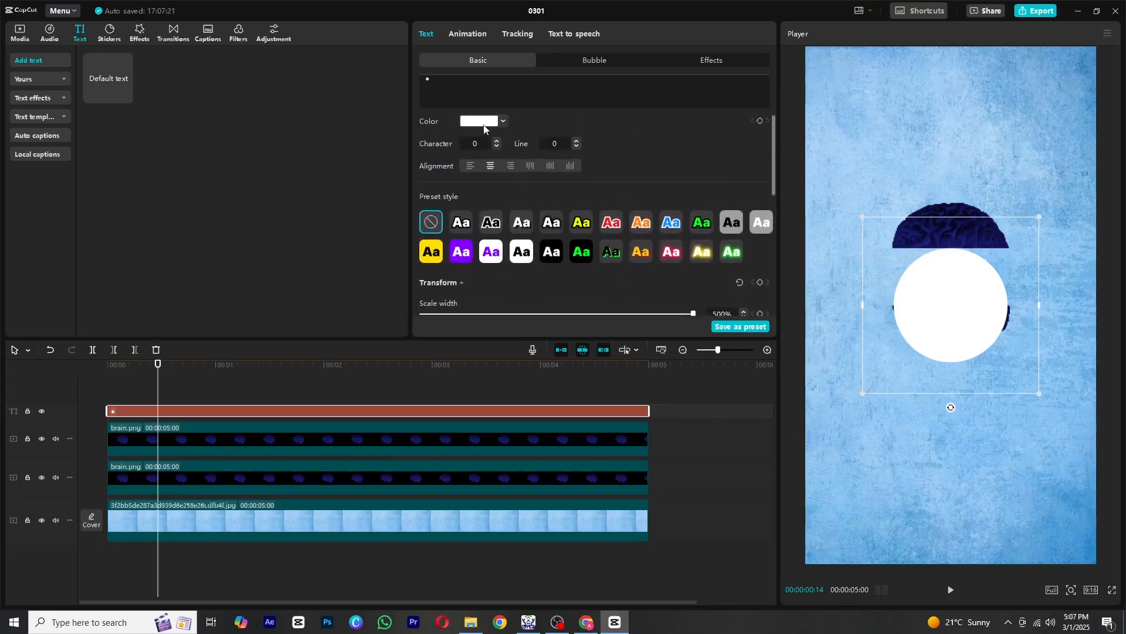
click(486, 123)
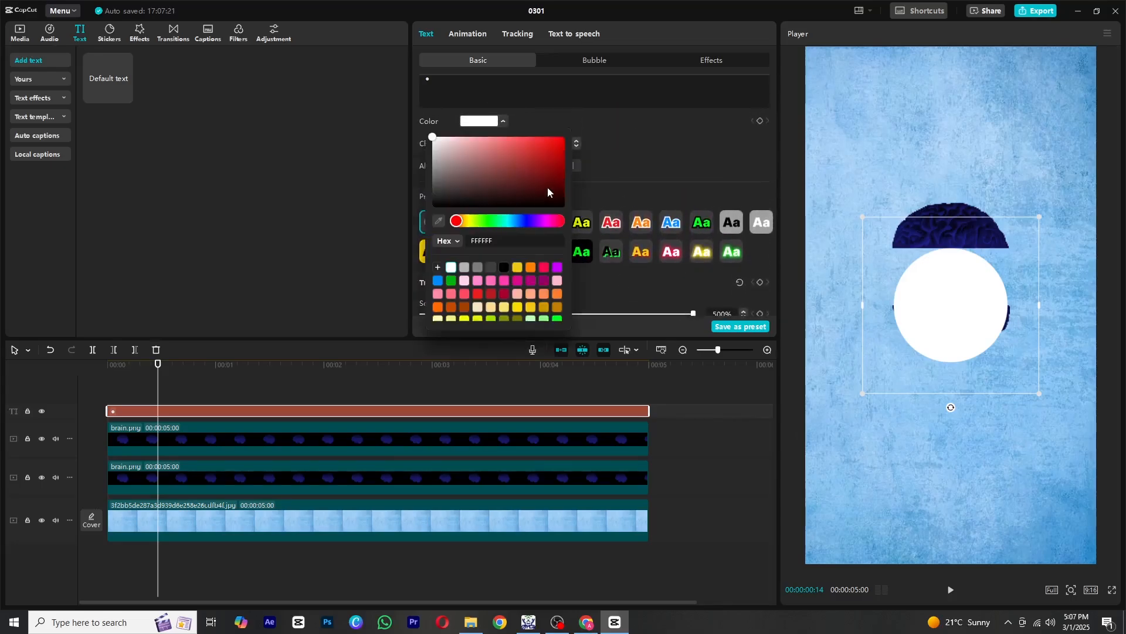
click(516, 220)
click(563, 137)
click(633, 125)
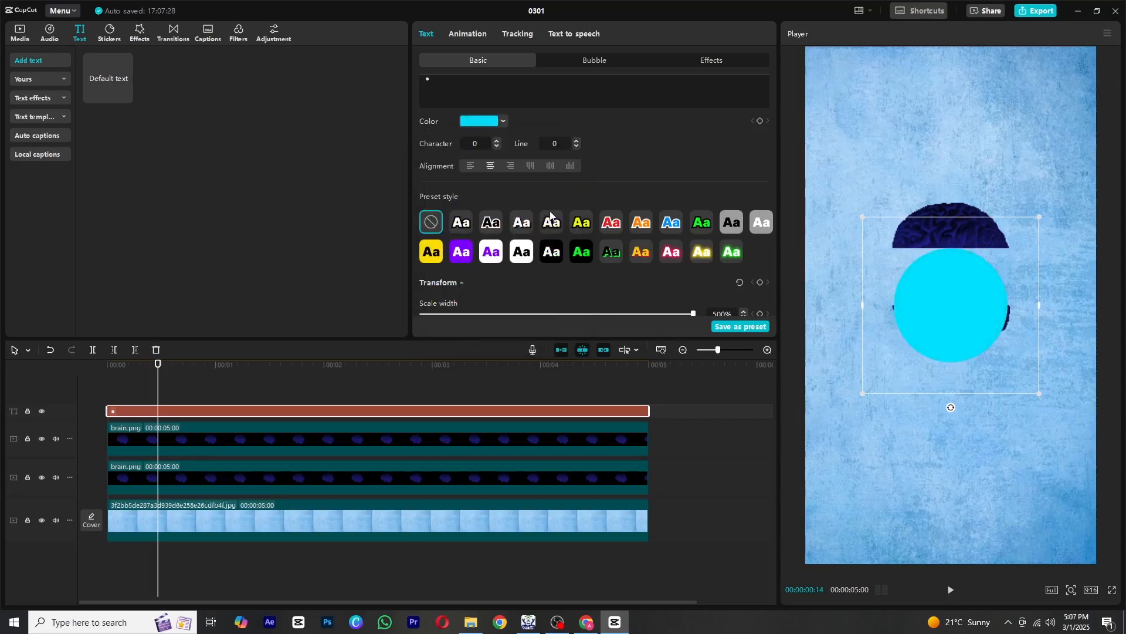
Darken the circle's cyan color to a medium-dark teal.
click(492, 122)
click(564, 166)
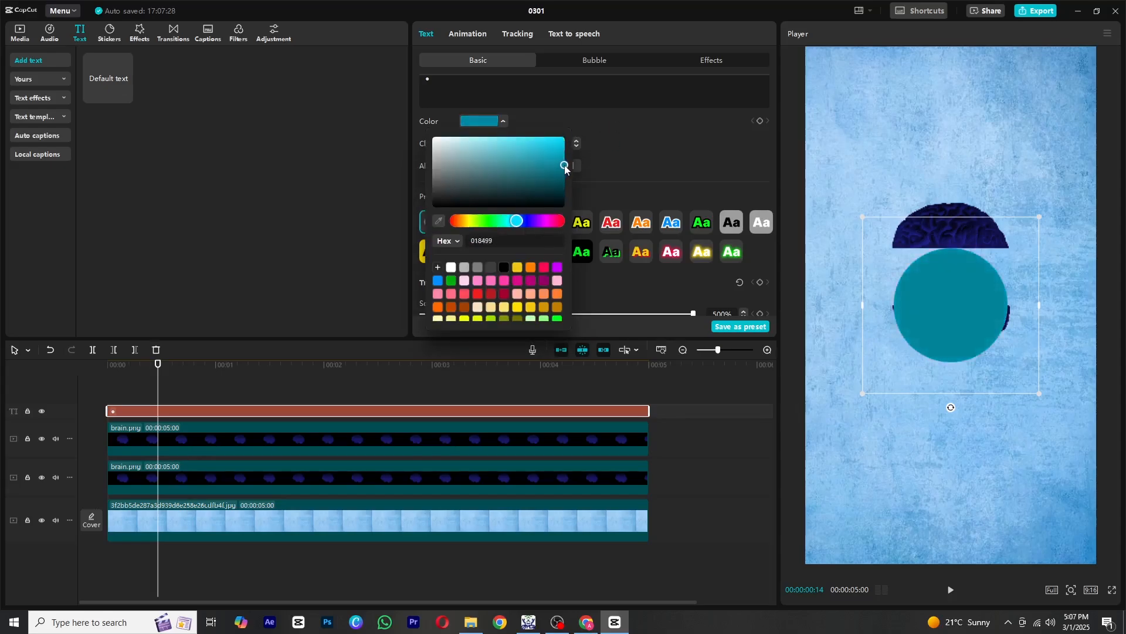
drag(564, 166, 553, 188)
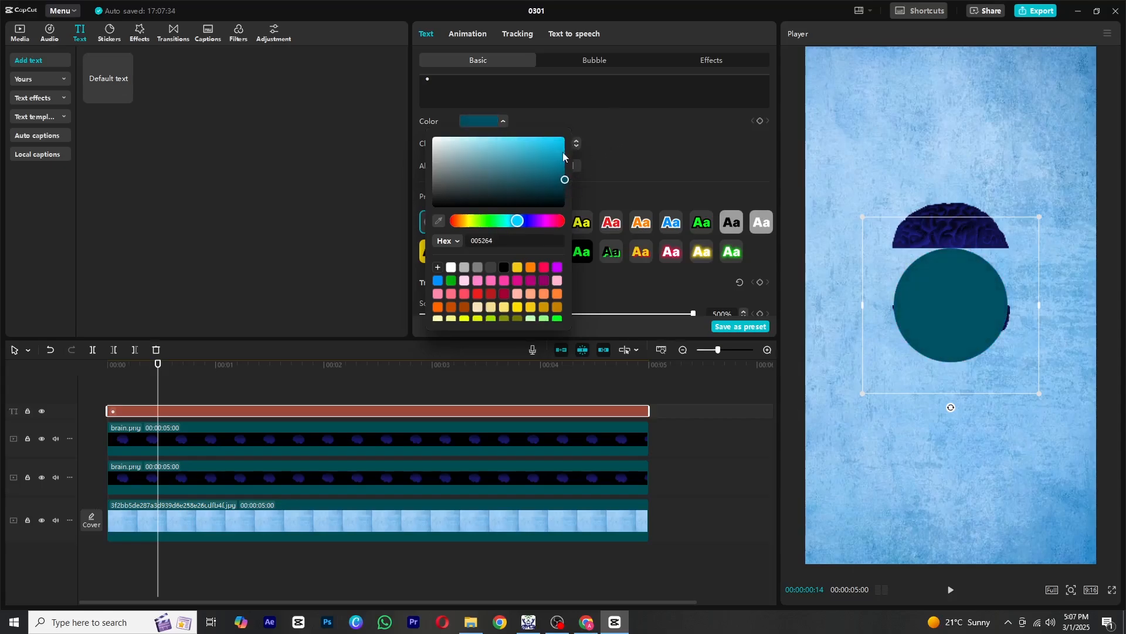
click(566, 165)
click(585, 177)
Flatten the circle to 115% scale height at 500% scale width, and move its layer beneath both brain layers.
scroll(528, 199, down, 3)
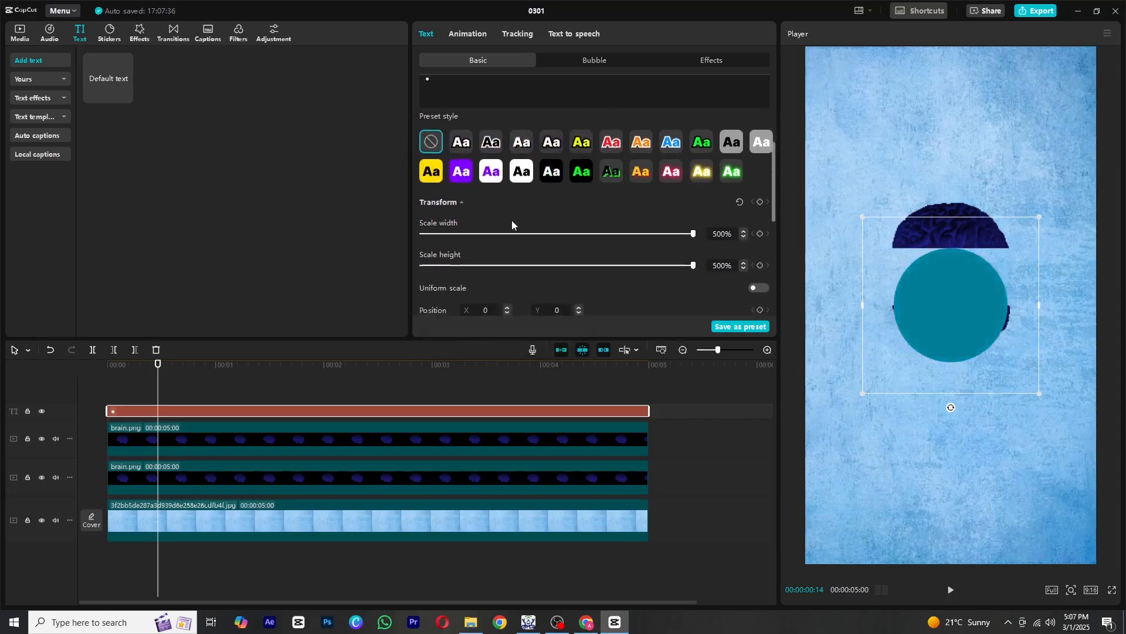
scroll(511, 220, down, 1)
drag(694, 215, 467, 195)
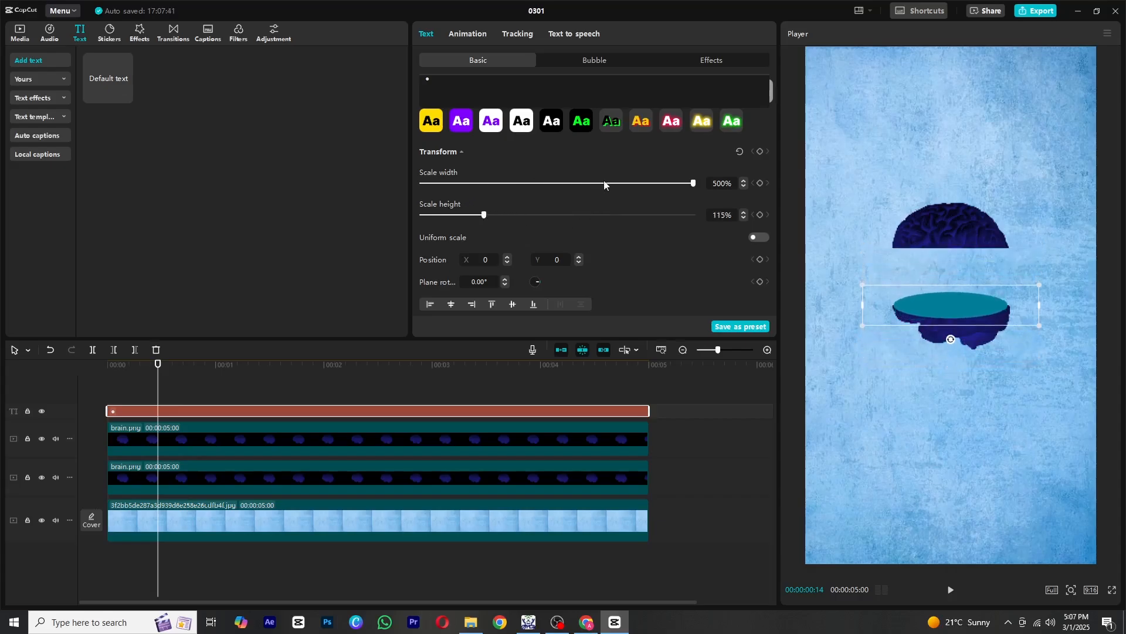
drag(604, 184, 700, 182)
drag(270, 411, 262, 506)
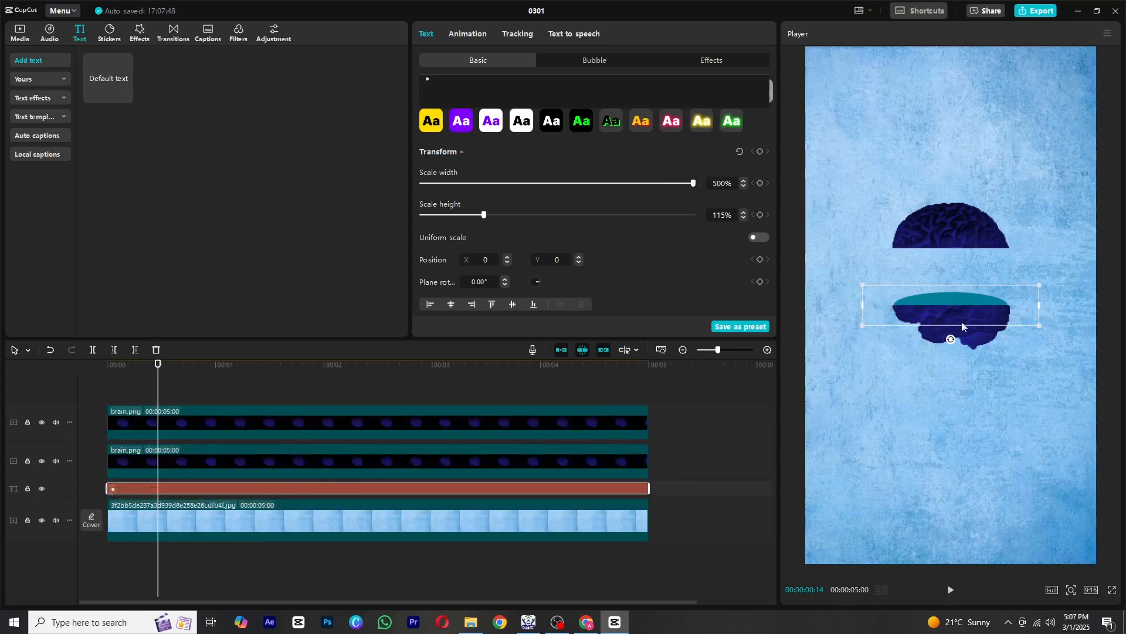
Flatten the teal ellipse further to 57% scale height to fit the cut surface of the lower brain half.
drag(1039, 283, 1005, 307)
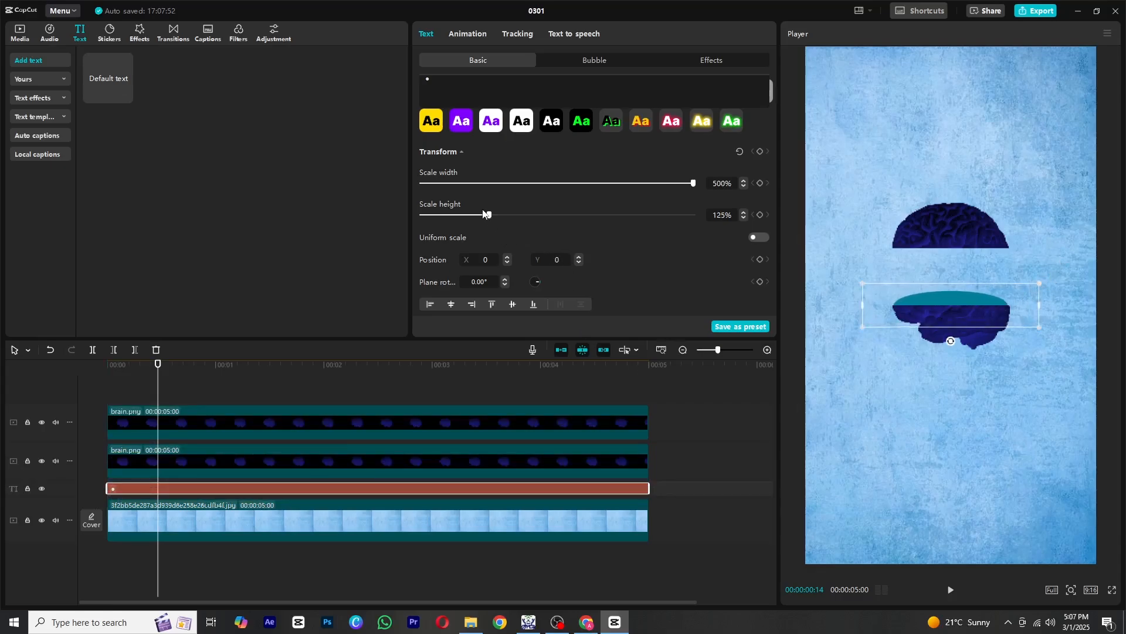
drag(487, 213, 451, 247)
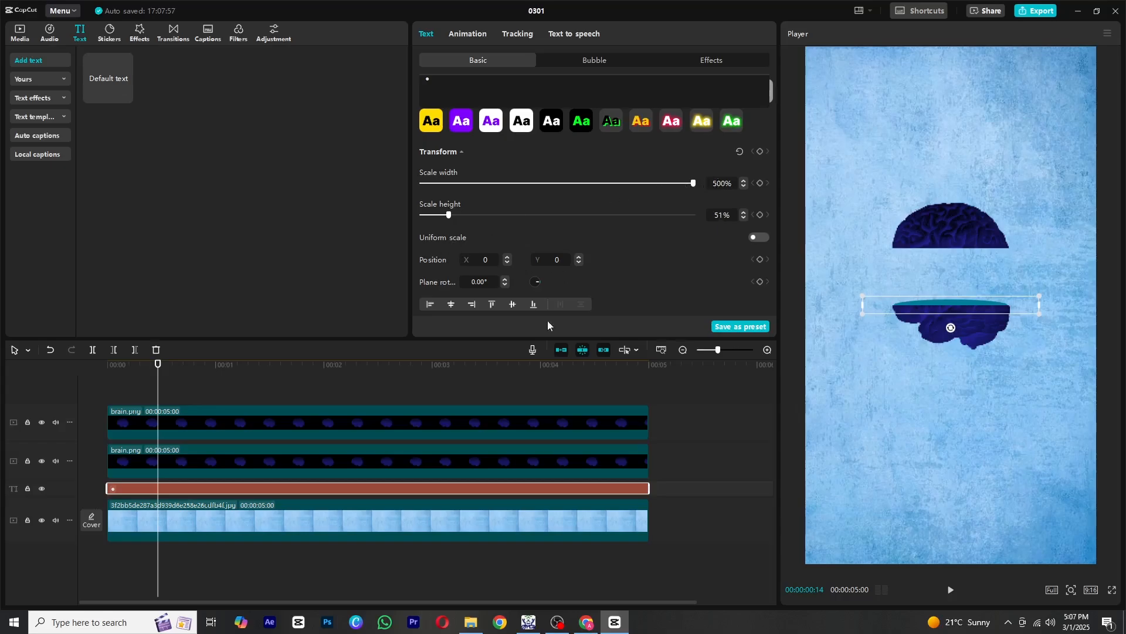
drag(1046, 314, 1075, 330)
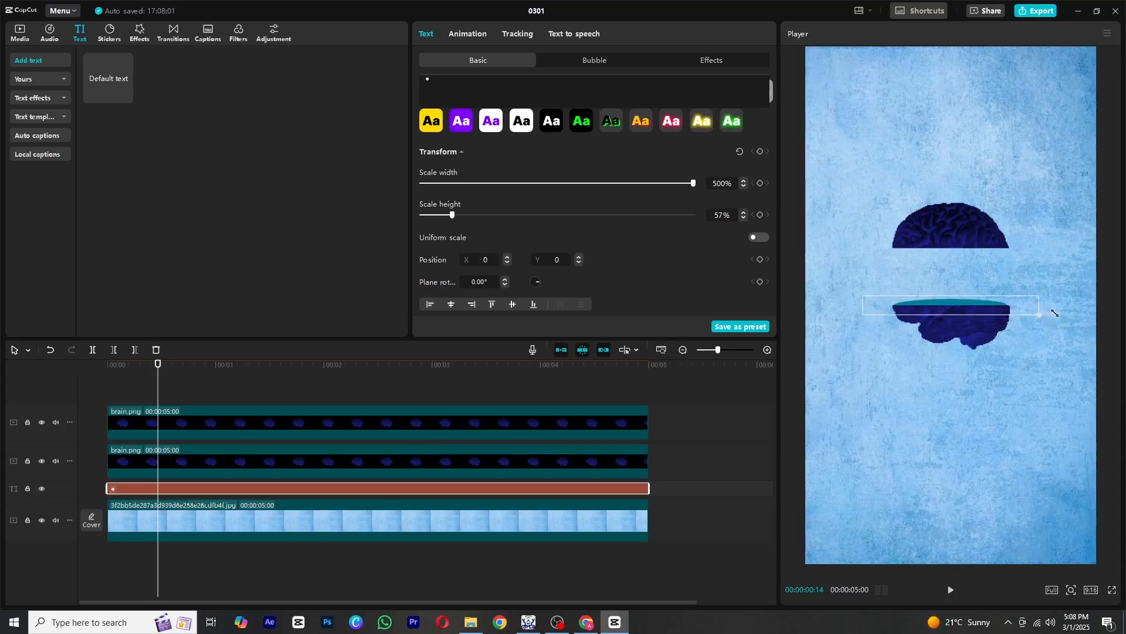
Preview the brain opening from the start, and convert the teal ellipse's text layer into a compound clip.
click(109, 385)
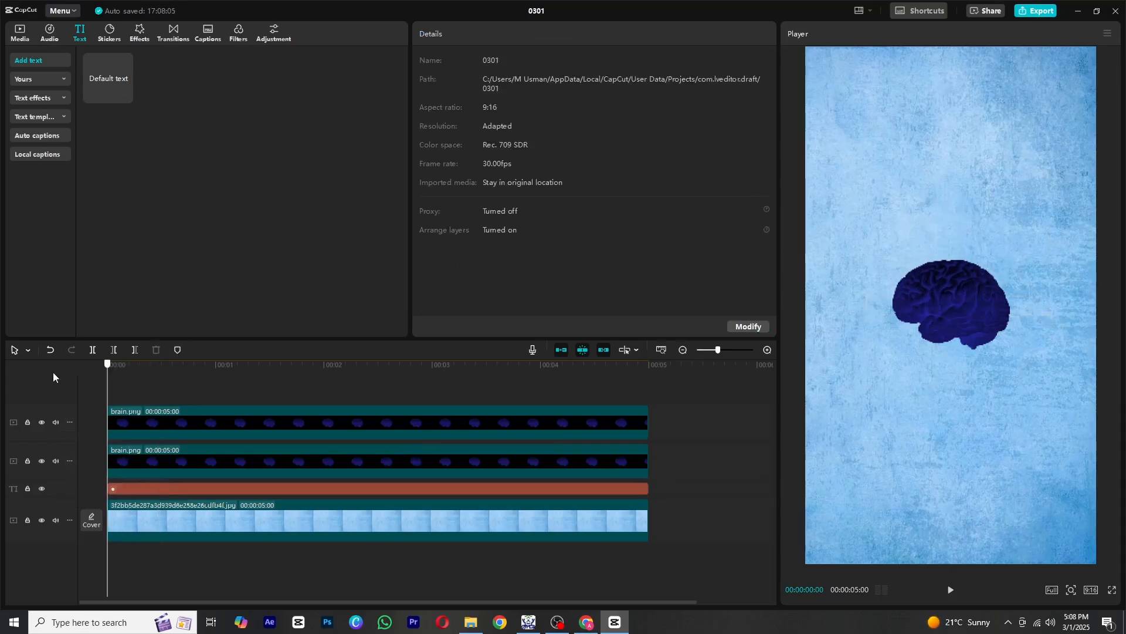
key(space)
click(84, 377)
right_click(142, 488)
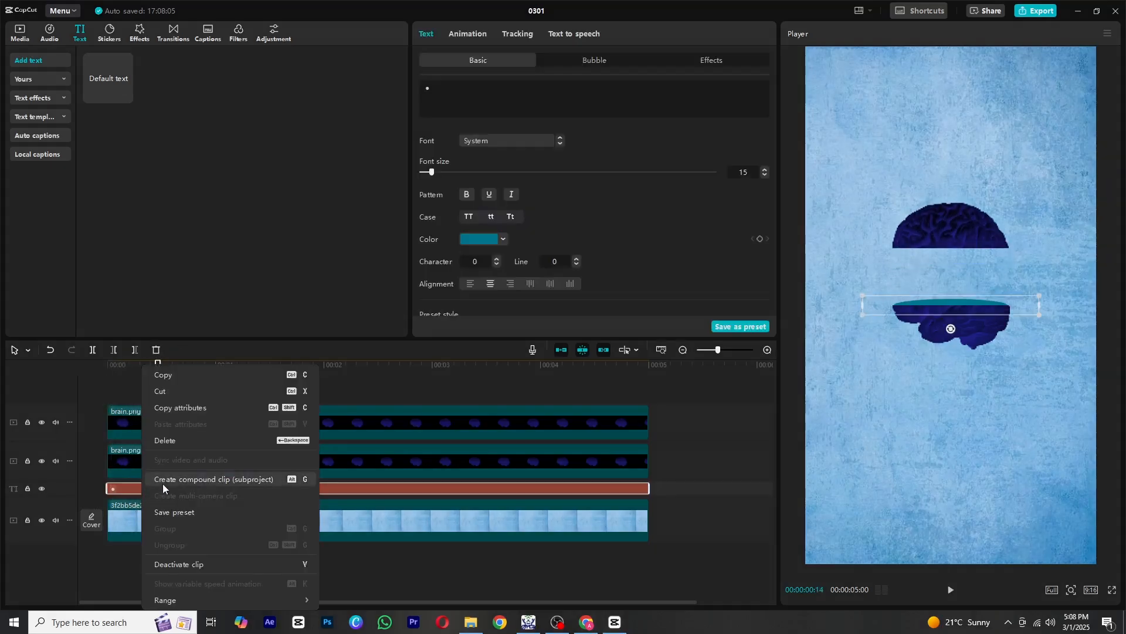
click(177, 479)
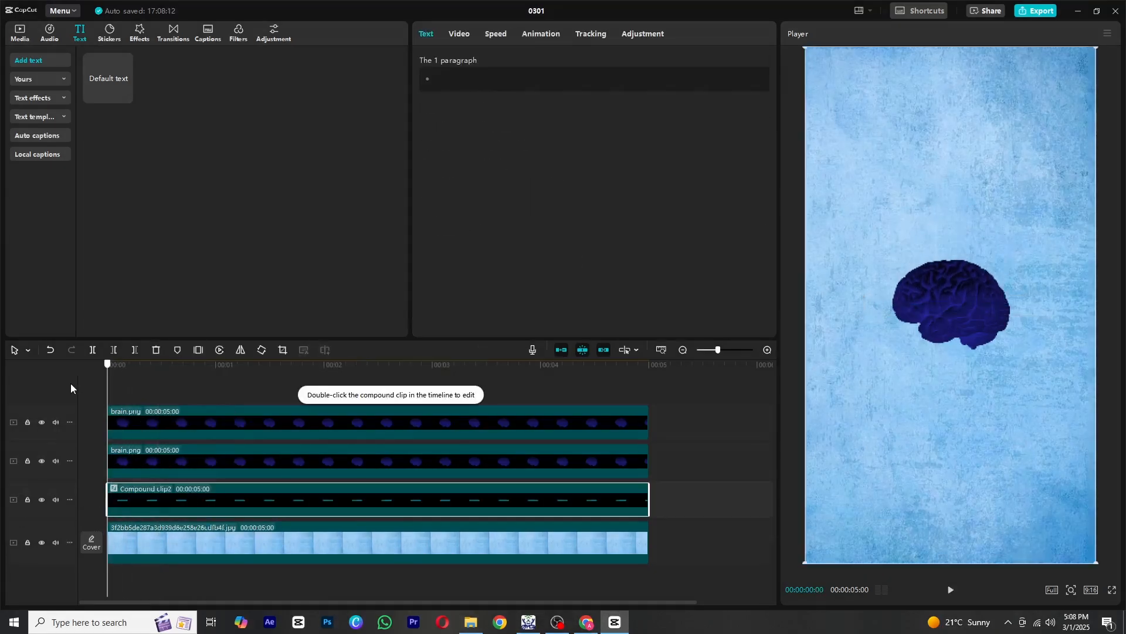
Add elemeets.png on a top layer from the start, scaled to 61% and positioned at X -368, Y -742.
click(17, 28)
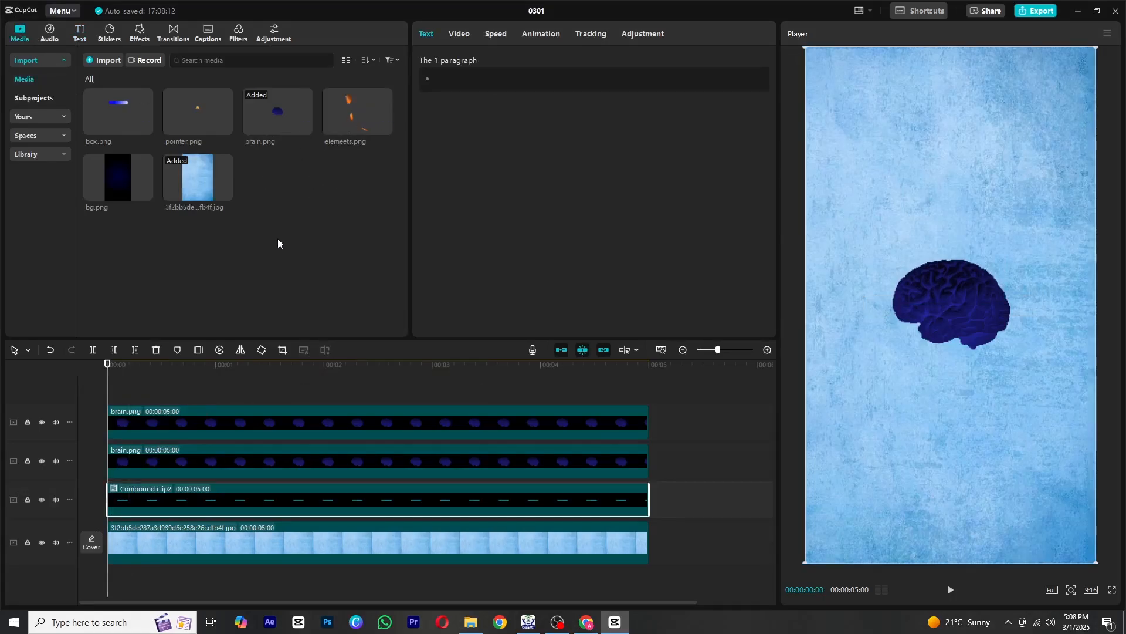
drag(346, 106, 109, 388)
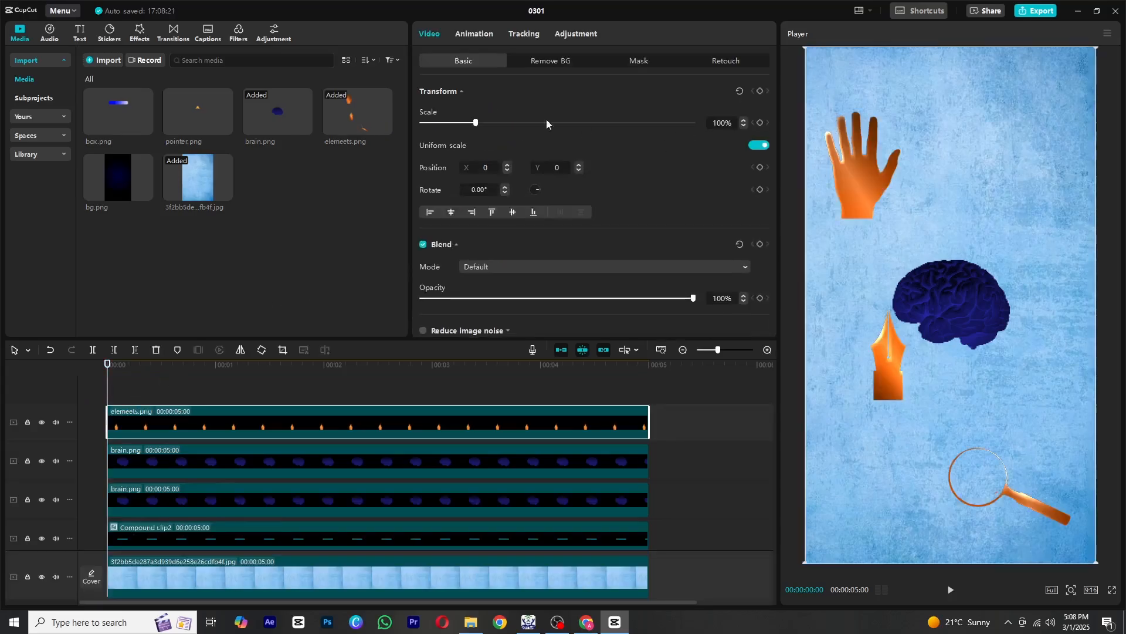
drag(473, 123, 453, 126)
drag(963, 240, 914, 339)
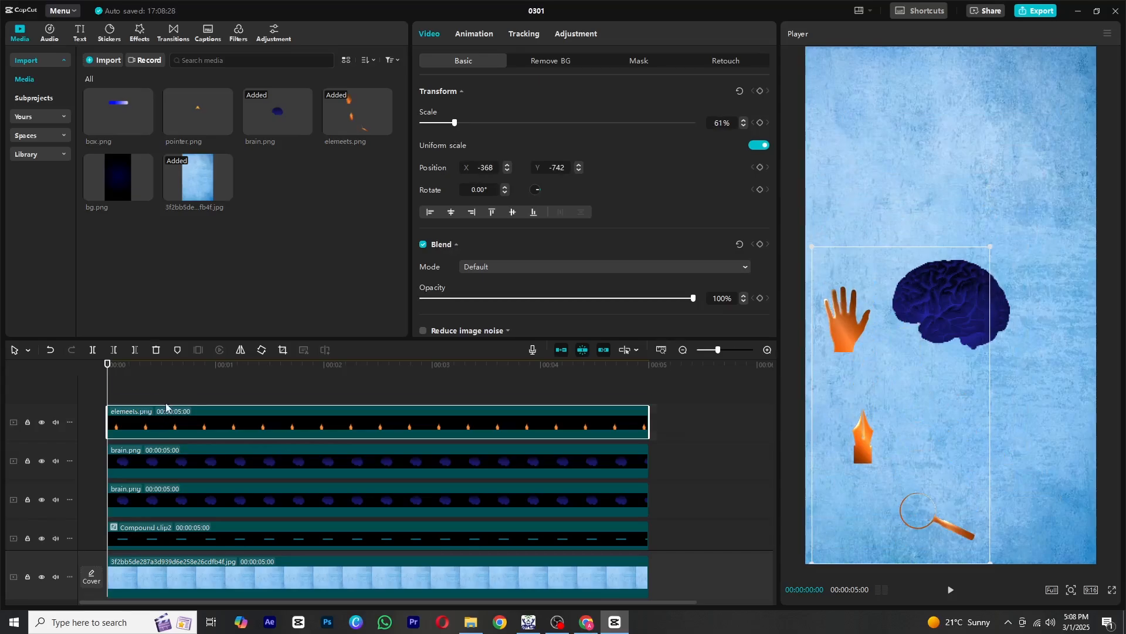
Duplicate the elemeets.png clip on new layers above it until three aligned copies are stacked.
mouse_move(169, 411)
mouse_down()
mouse_move(163, 390)
mouse_move(164, 414)
mouse_up()
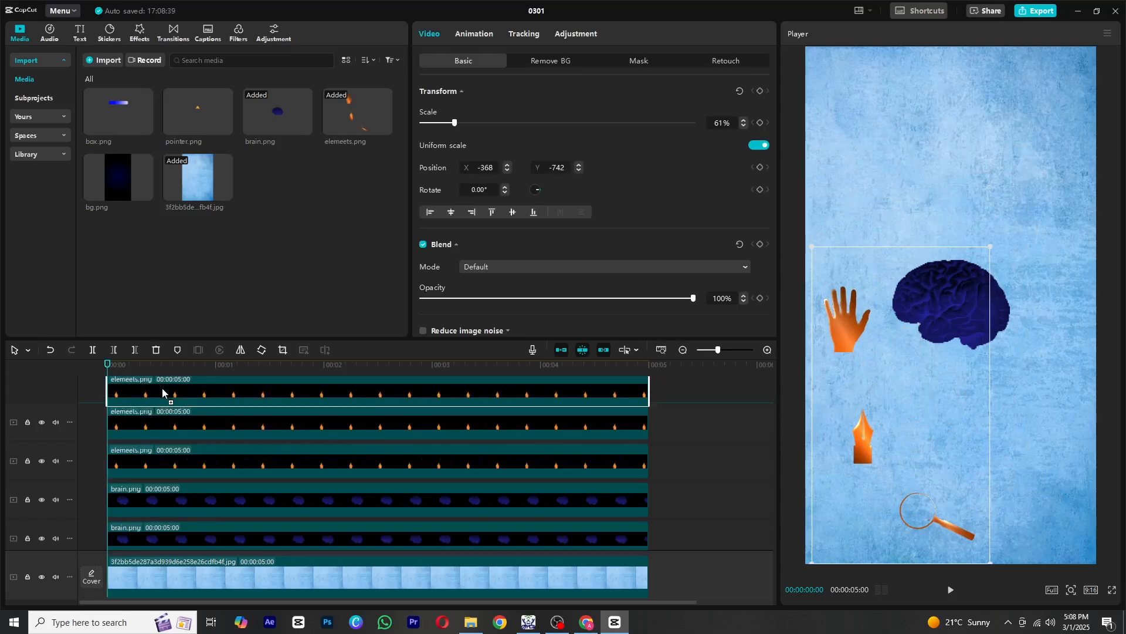
click(172, 390)
click(271, 427)
click(240, 399)
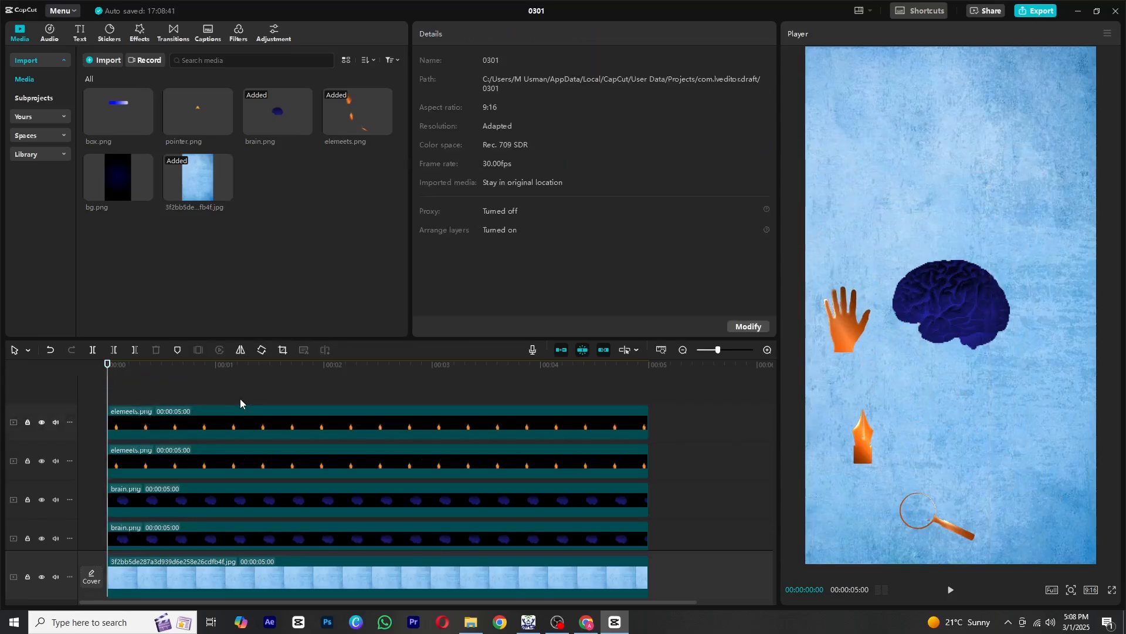
click(245, 419)
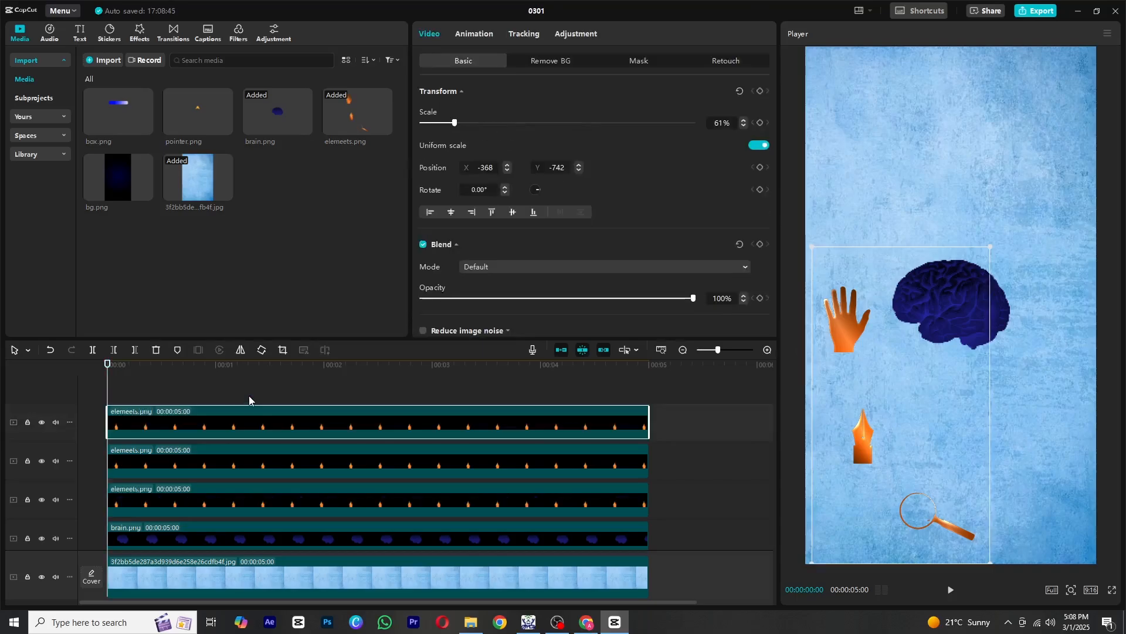
Add a rectangle mask to each elemeets.png copy, isolating the hand on the top layer, the pen nib on the middle, and the magnifying glass on the lowest.
click(628, 62)
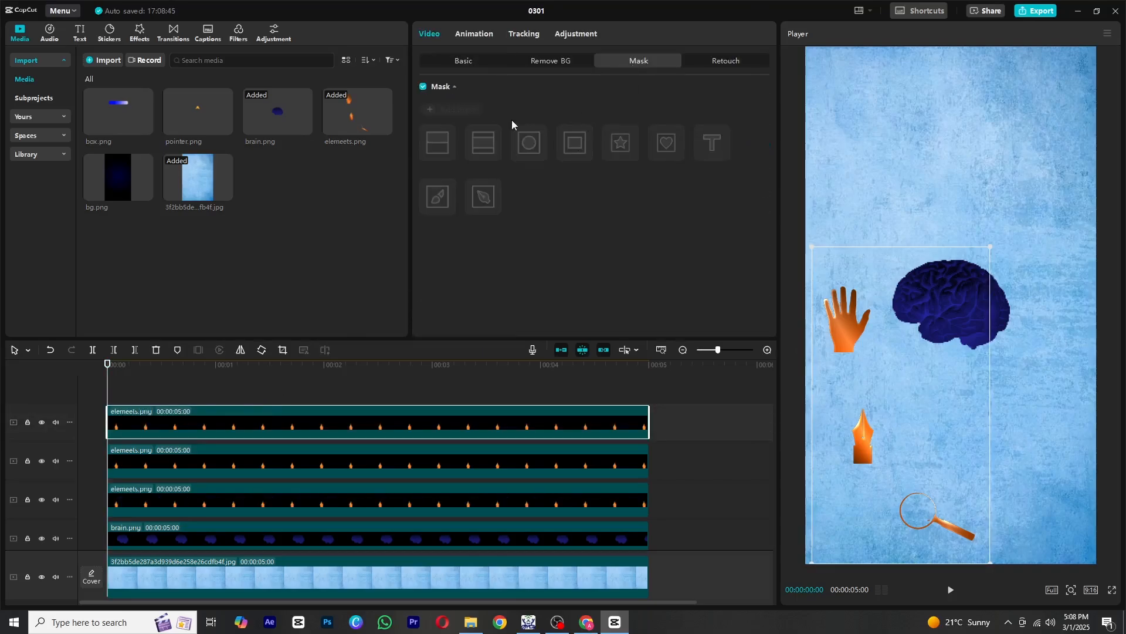
drag(872, 365, 817, 274)
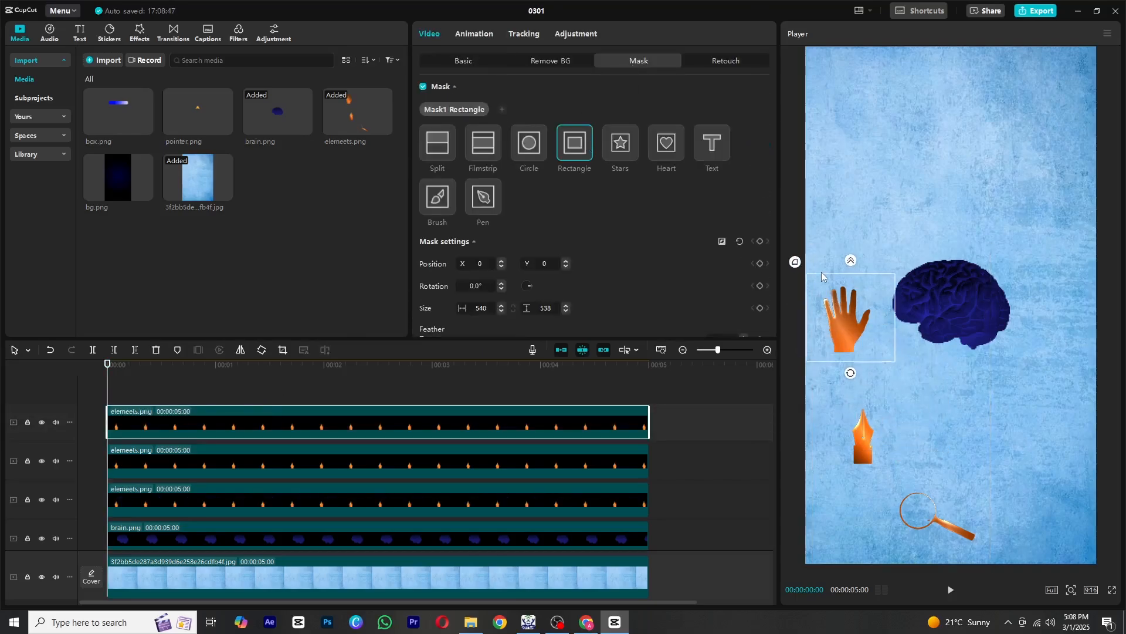
click(223, 469)
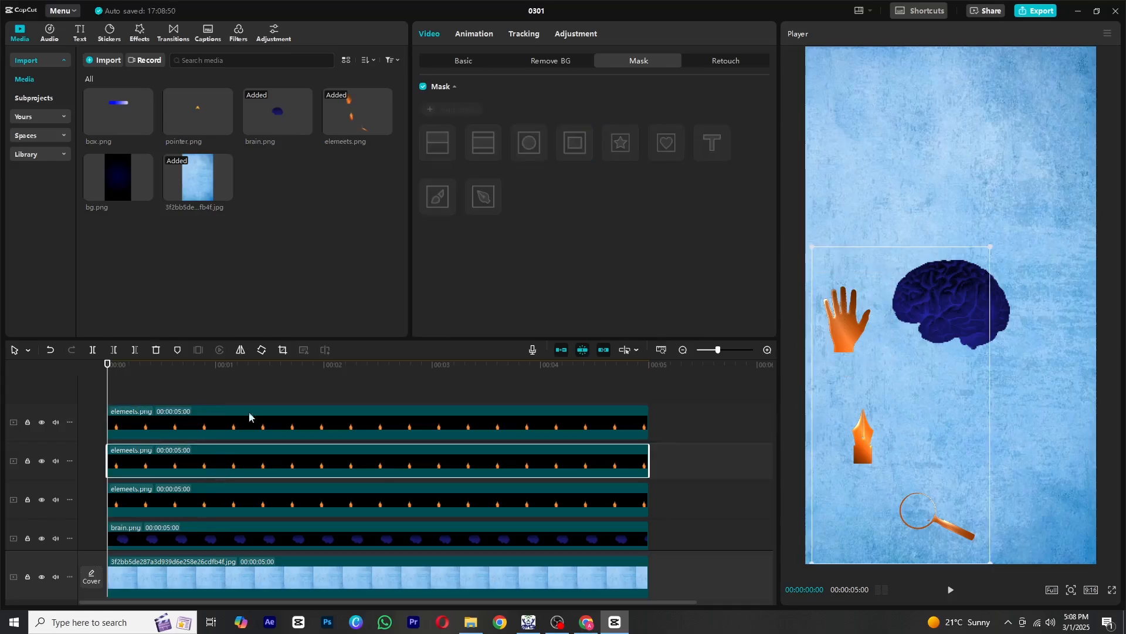
drag(892, 410, 858, 446)
click(306, 510)
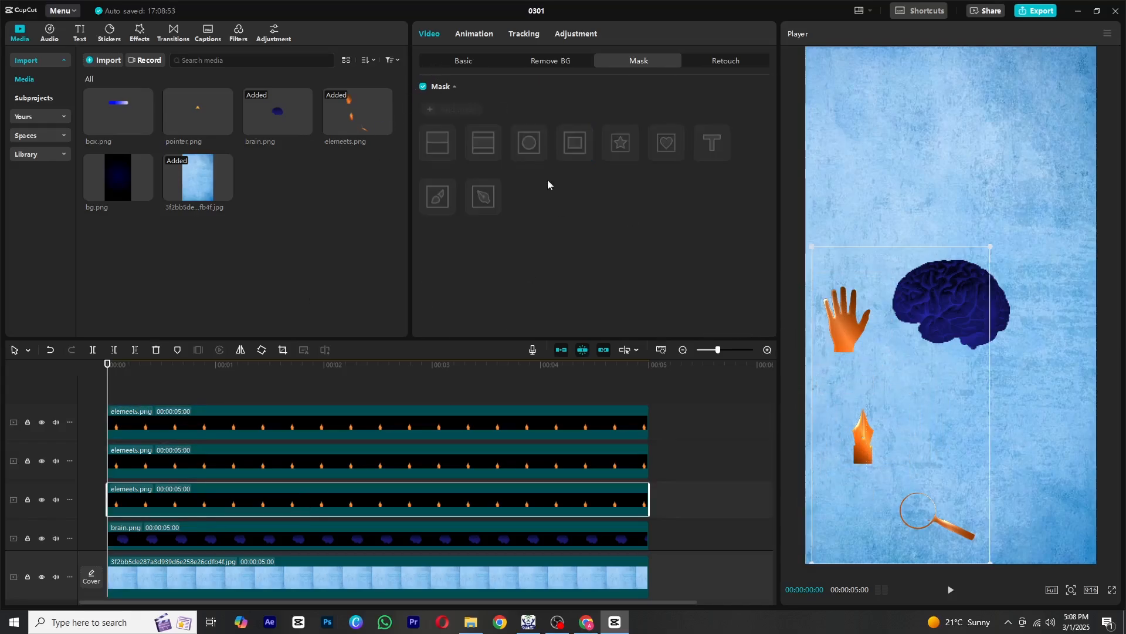
click(445, 113)
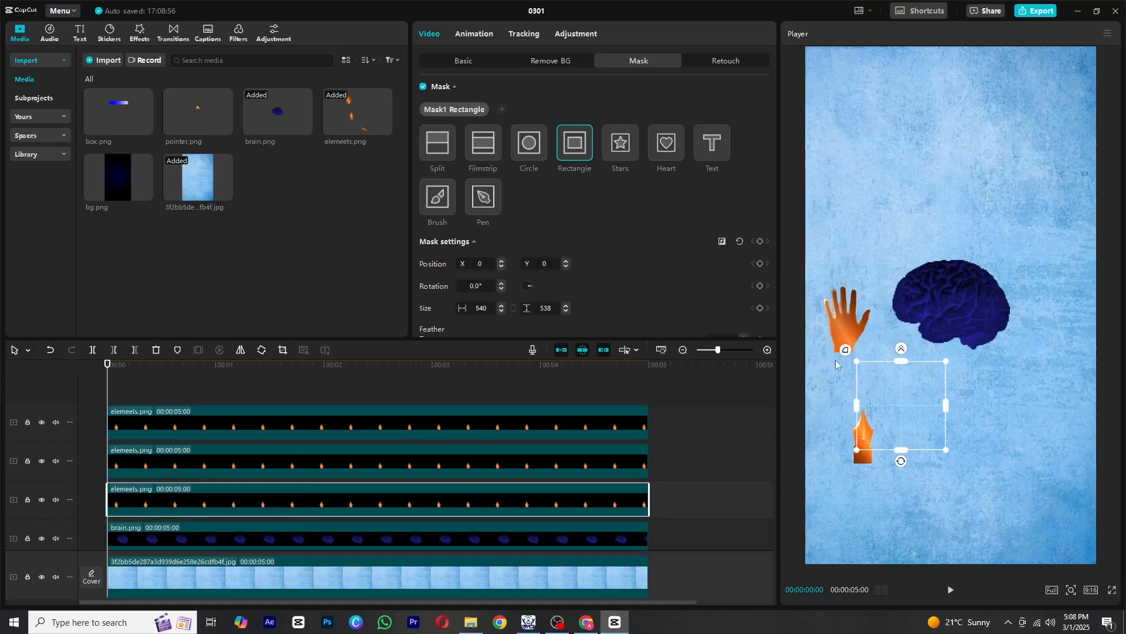
drag(889, 412, 921, 520)
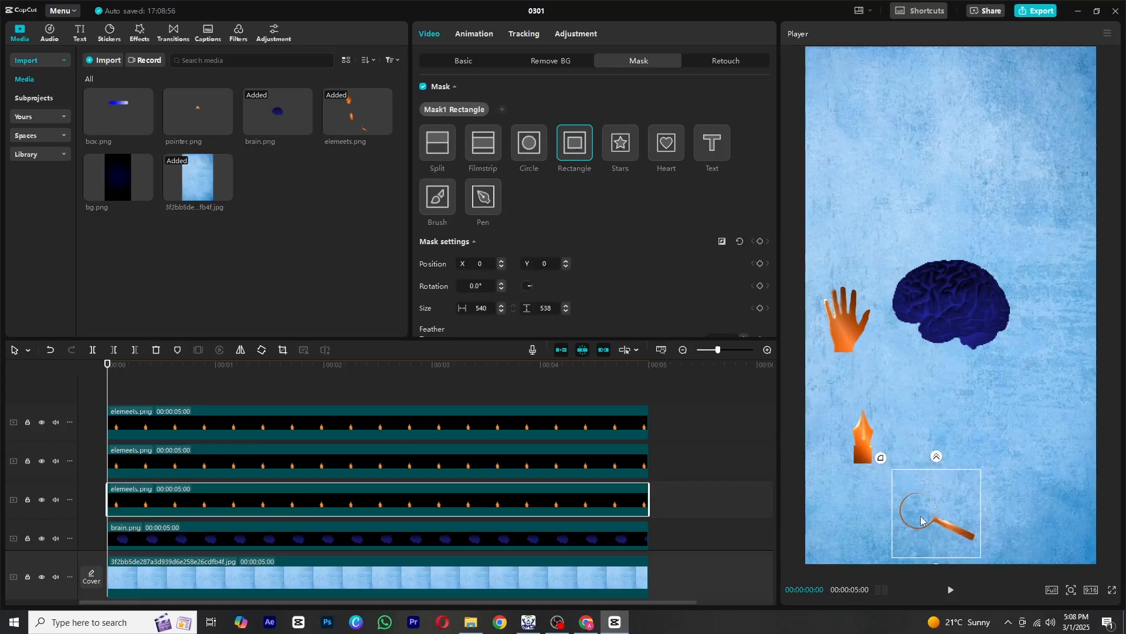
At frame 6, scale the hand to 34%, rotate it to -13.15°, and place it inside the brain opening at about X 146, Y -250.
click(460, 62)
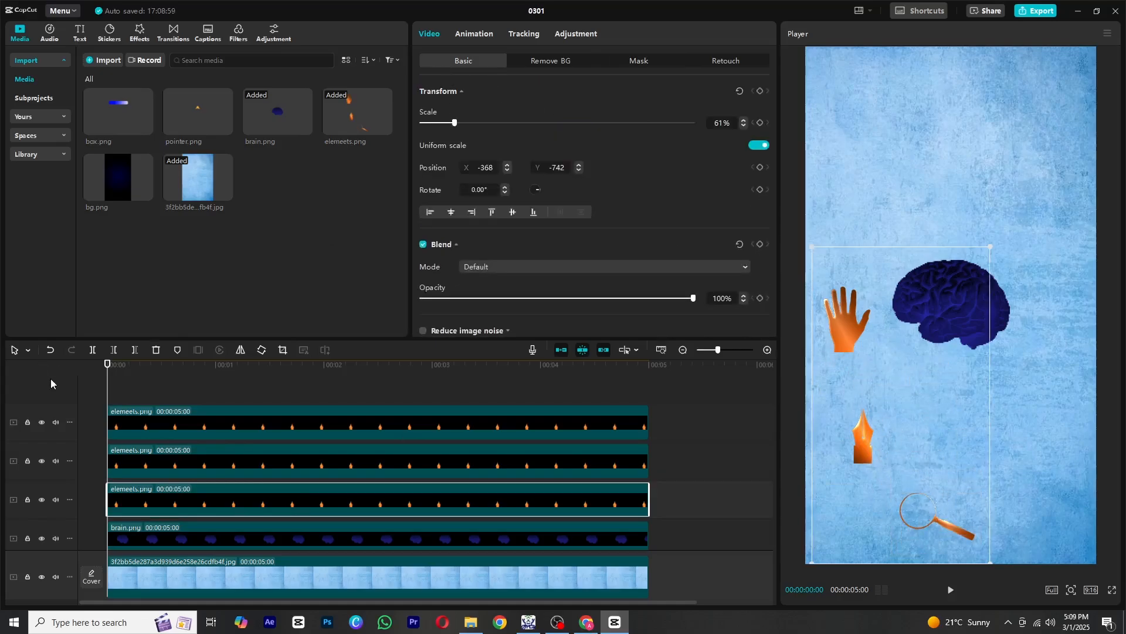
click(122, 396)
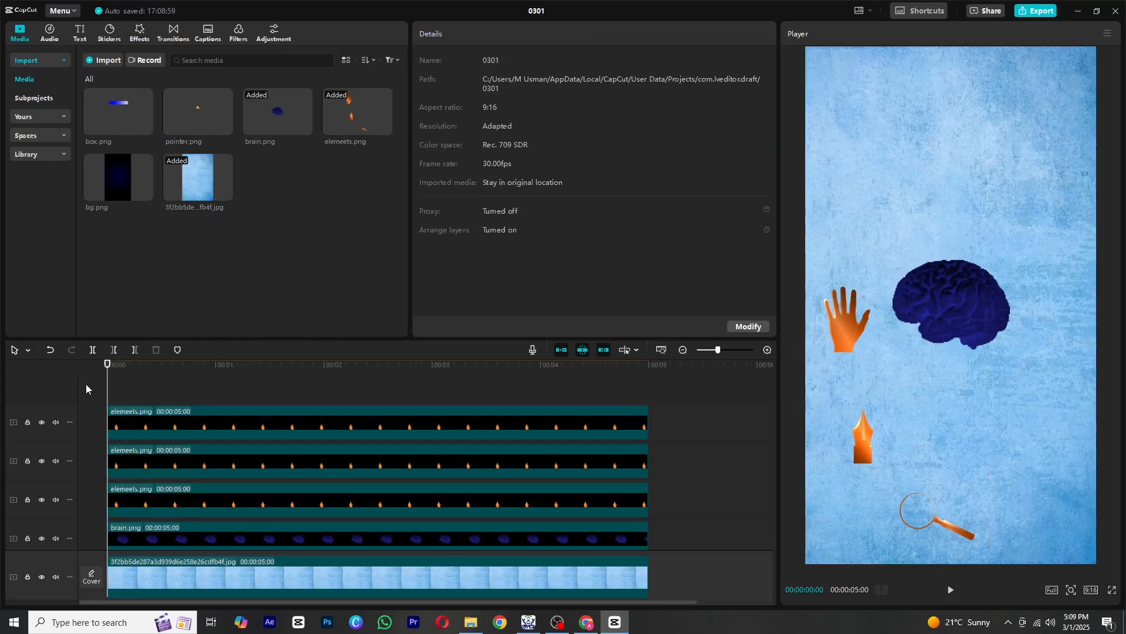
click(165, 411)
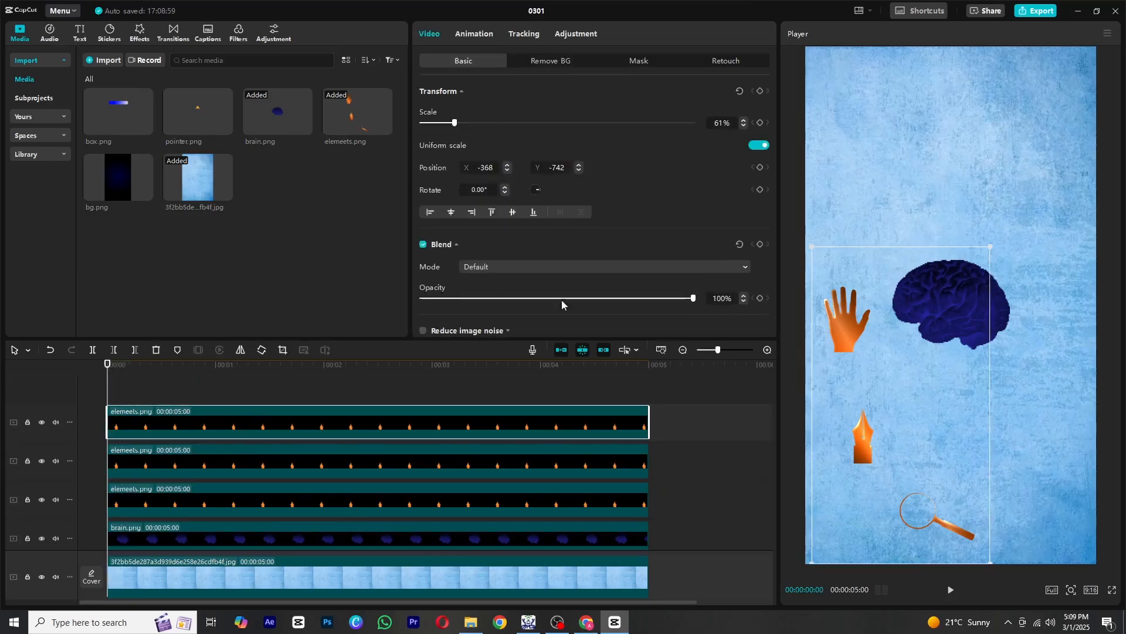
drag(982, 265, 929, 372)
drag(937, 355, 897, 424)
drag(837, 477, 953, 315)
drag(108, 366, 129, 371)
drag(965, 455, 989, 452)
drag(942, 338, 940, 341)
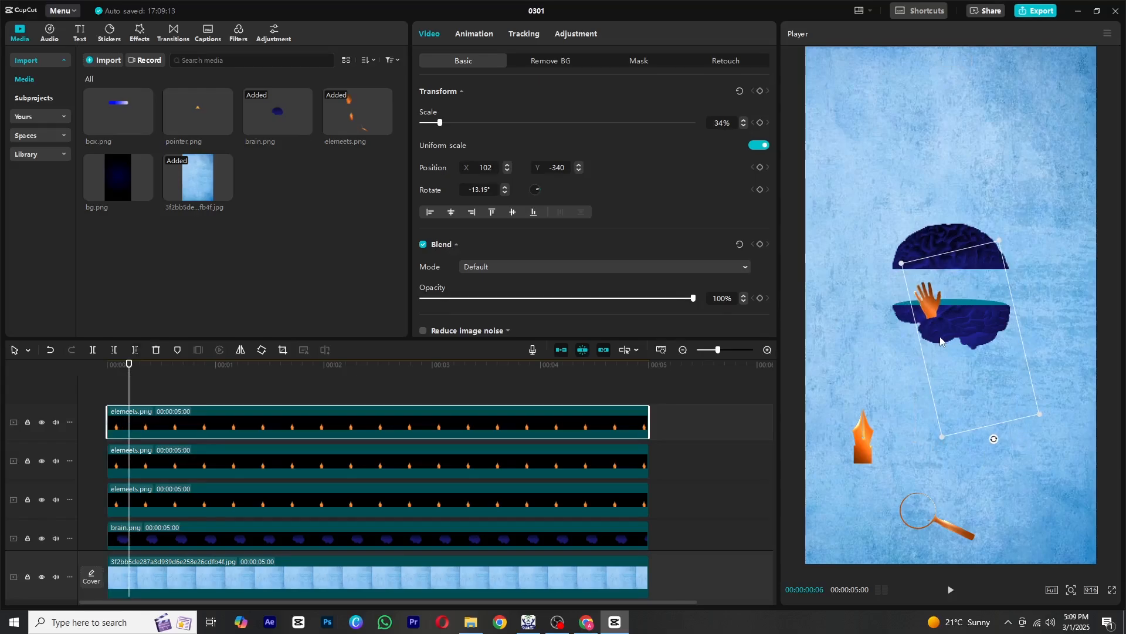
Scale the pen nib to 53% and place it beside the hand in the brain opening at about X 281, Y 263.
click(121, 472)
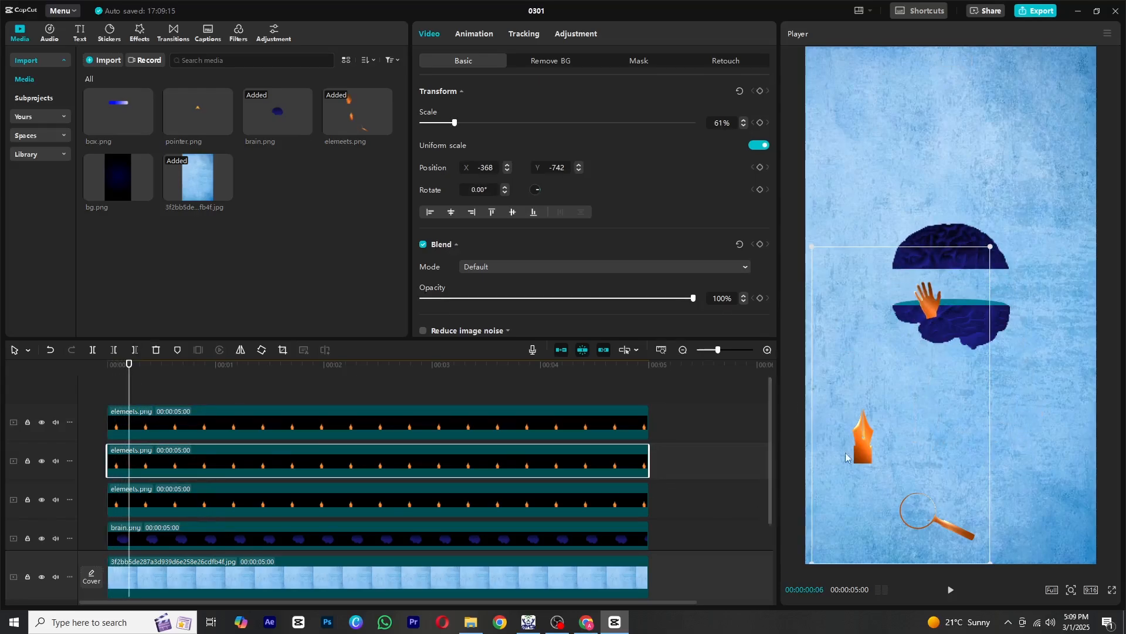
drag(867, 449, 965, 313)
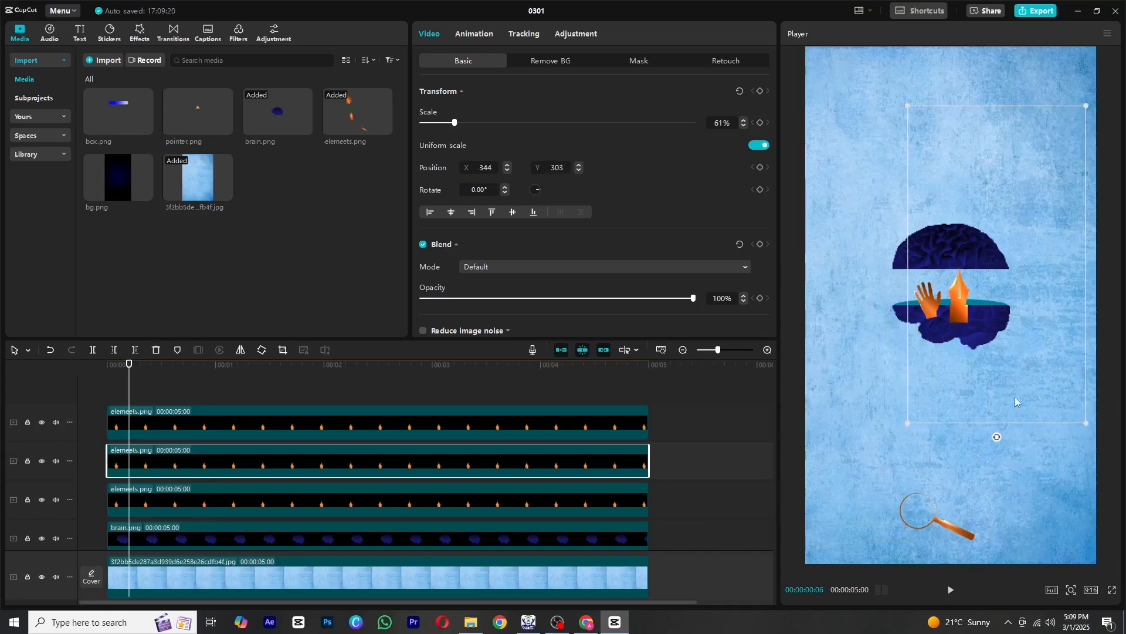
drag(1088, 421, 1065, 407)
drag(988, 330, 989, 329)
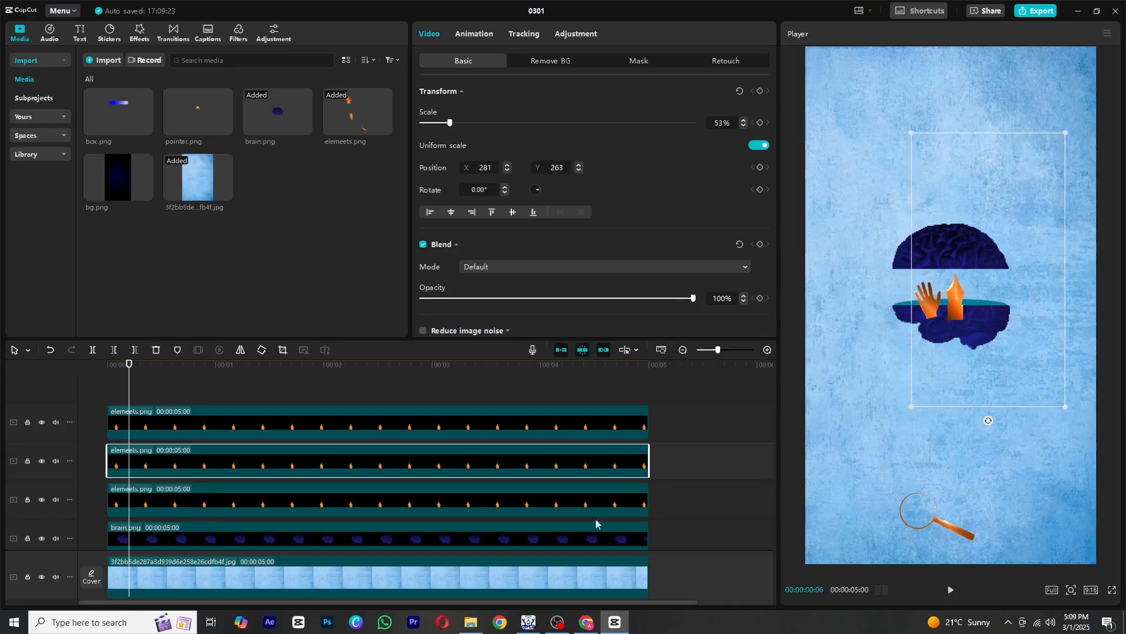
Scale the magnifying glass to 33%, rotate it to 59.37°, and place it beside the nib at about X 538, Y 431.
click(167, 496)
drag(991, 562, 866, 500)
drag(842, 479, 803, 407)
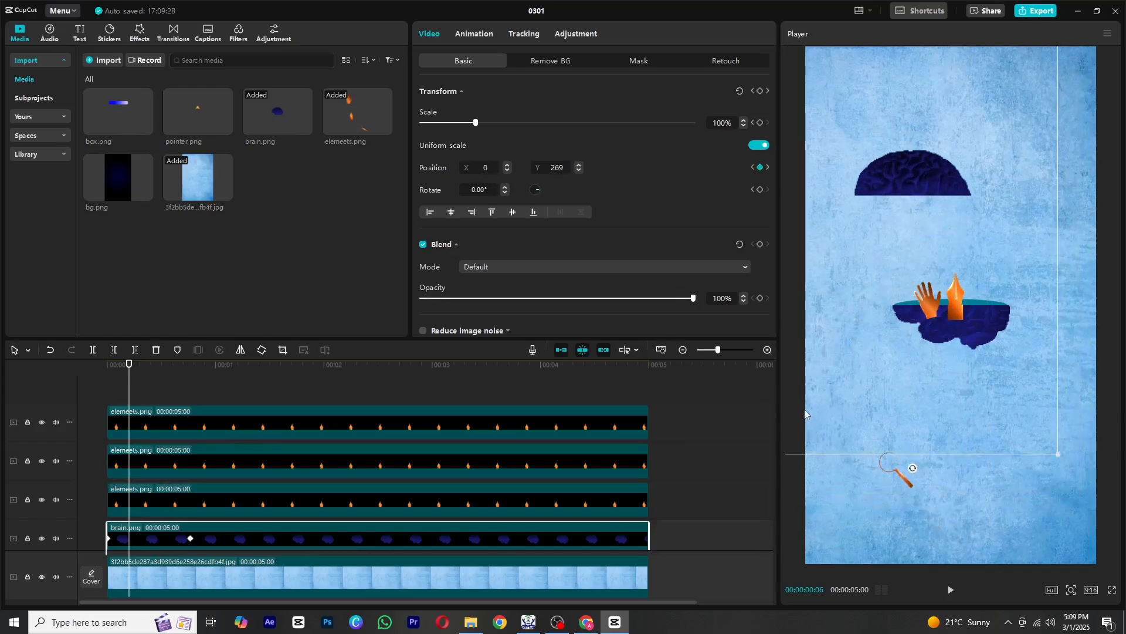
key(ctrl+z)
click(902, 487)
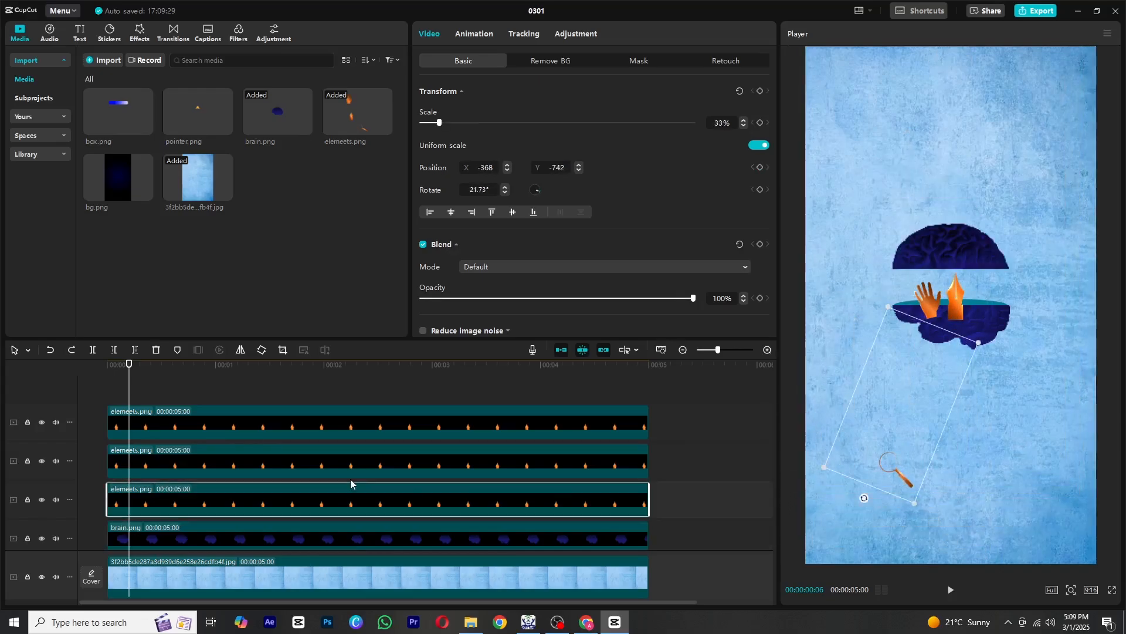
drag(864, 500, 1000, 304)
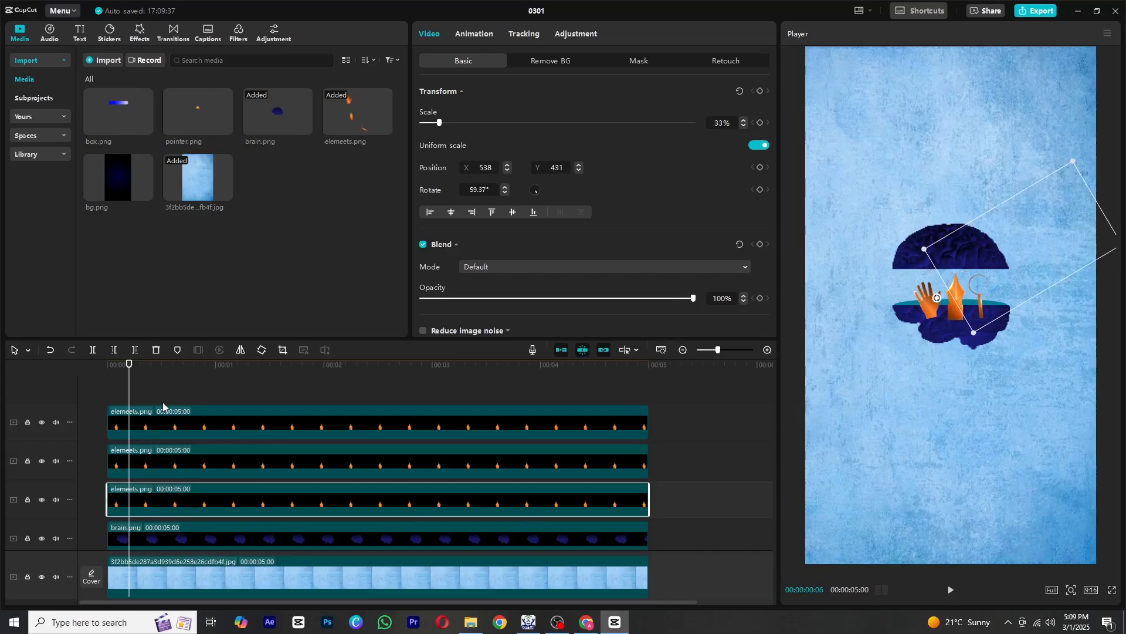
Move the three elemeets.png layers together below the upper brain half's layer.
drag(160, 392, 151, 505)
scroll(158, 492, down, 1)
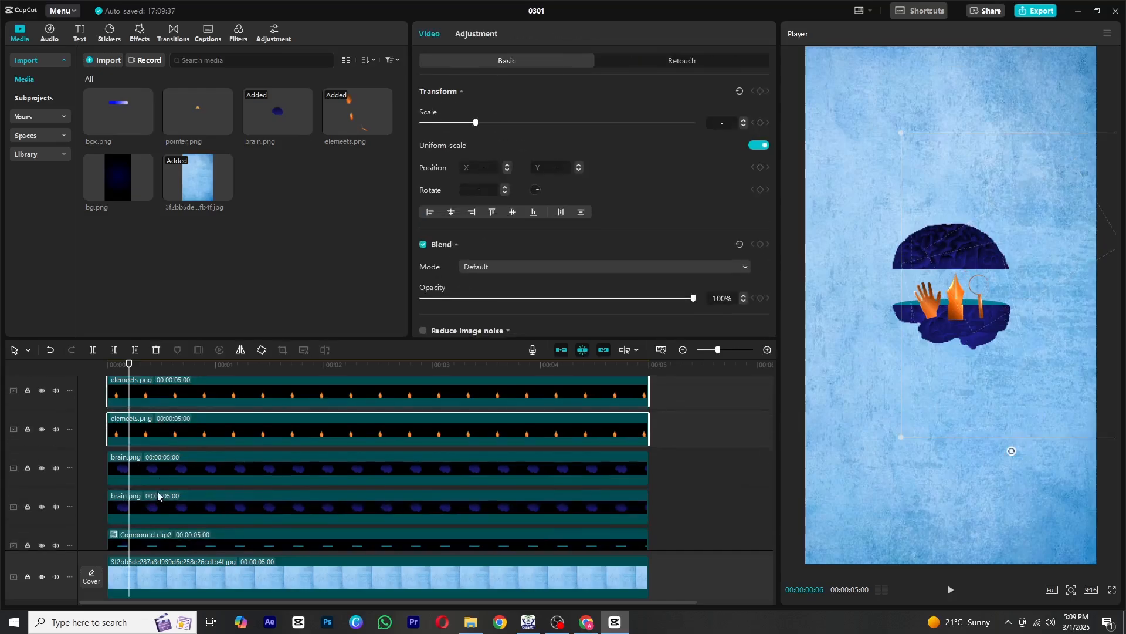
drag(167, 432, 168, 494)
drag(169, 506, 168, 527)
scroll(164, 508, down, 1)
scroll(164, 428, up, 2)
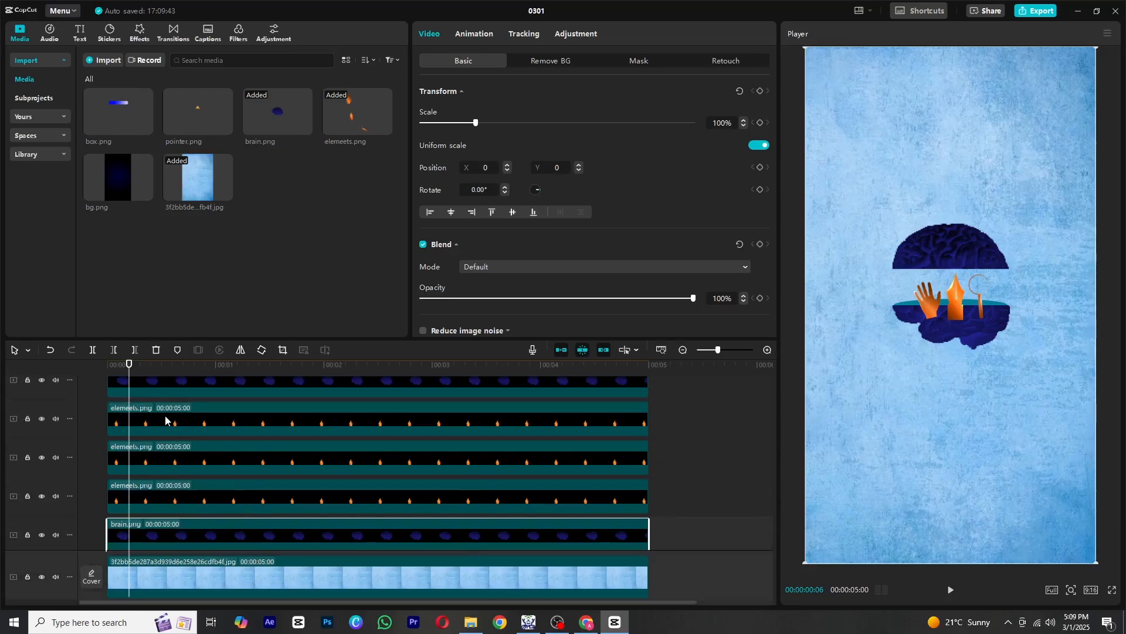
scroll(147, 414, down, 1)
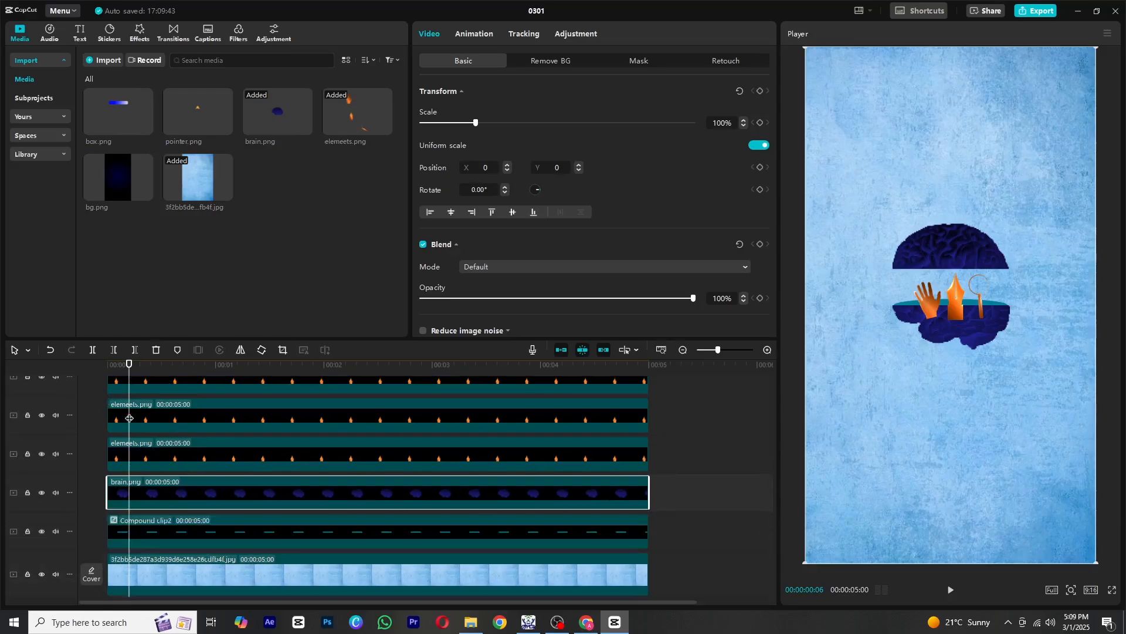
ctrl+click(143, 388)
ctrl+click(146, 418)
ctrl+click(154, 451)
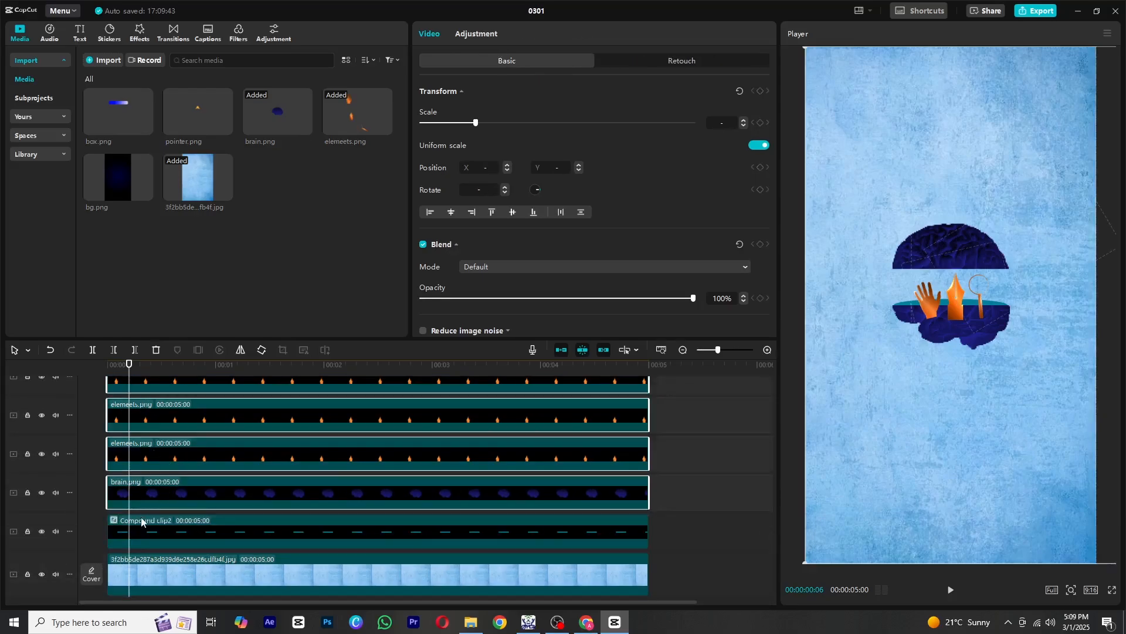
ctrl+click(150, 498)
click(168, 500)
click(170, 516)
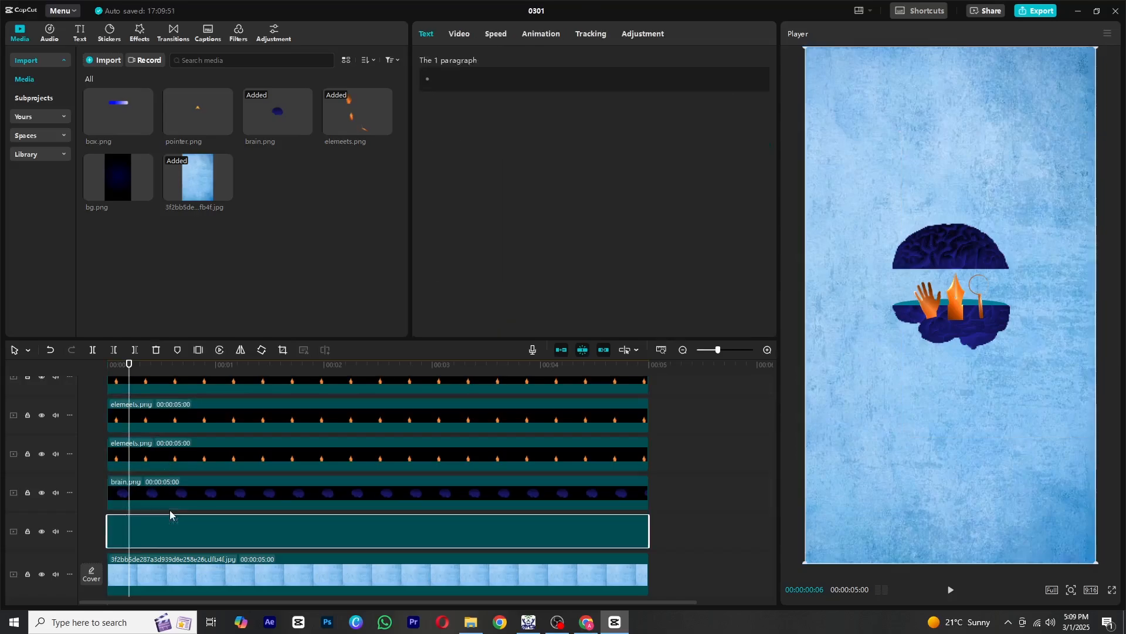
click(166, 503)
ctrl+click(148, 465)
ctrl+click(159, 421)
ctrl+click(175, 390)
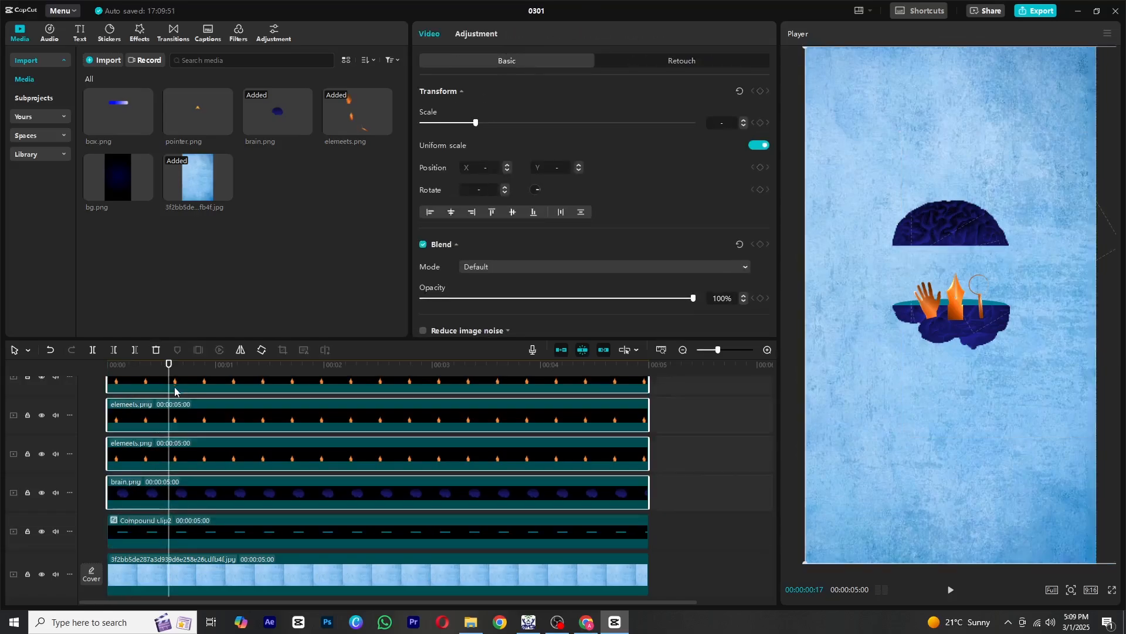
scroll(504, 446, up, 2)
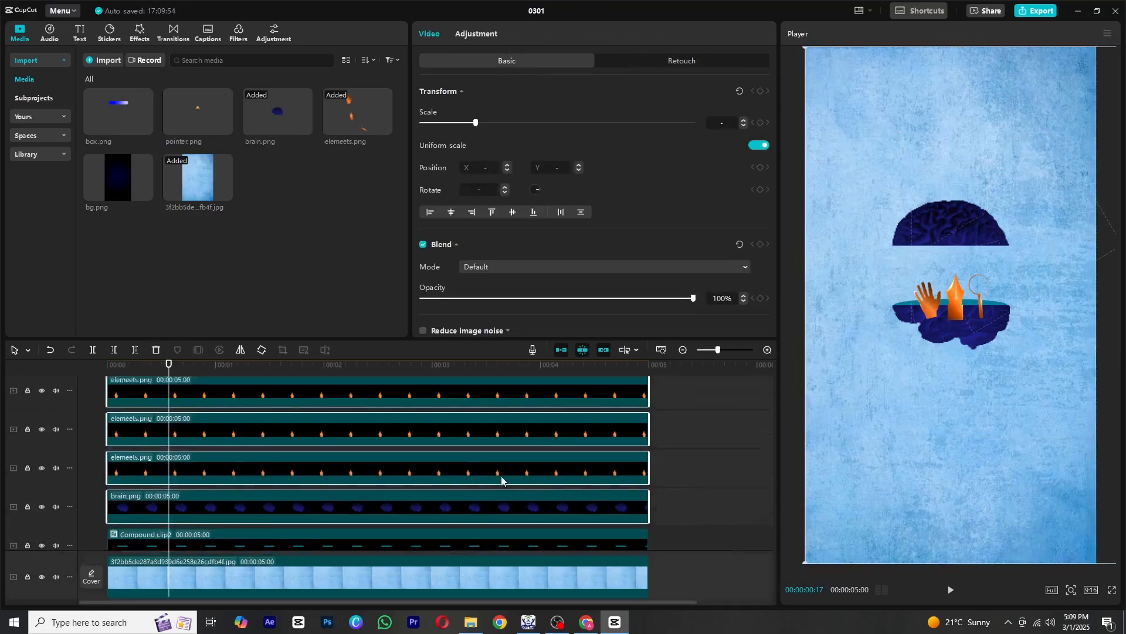
scroll(502, 487, down, 2)
ctrl+click(574, 482)
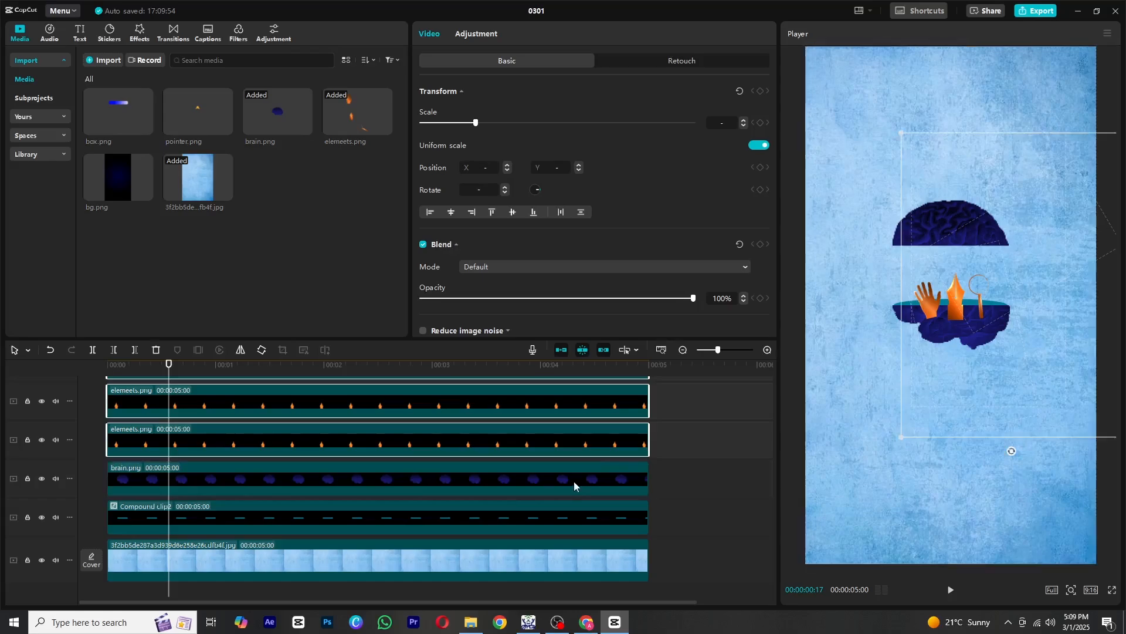
click(618, 502)
click(621, 491)
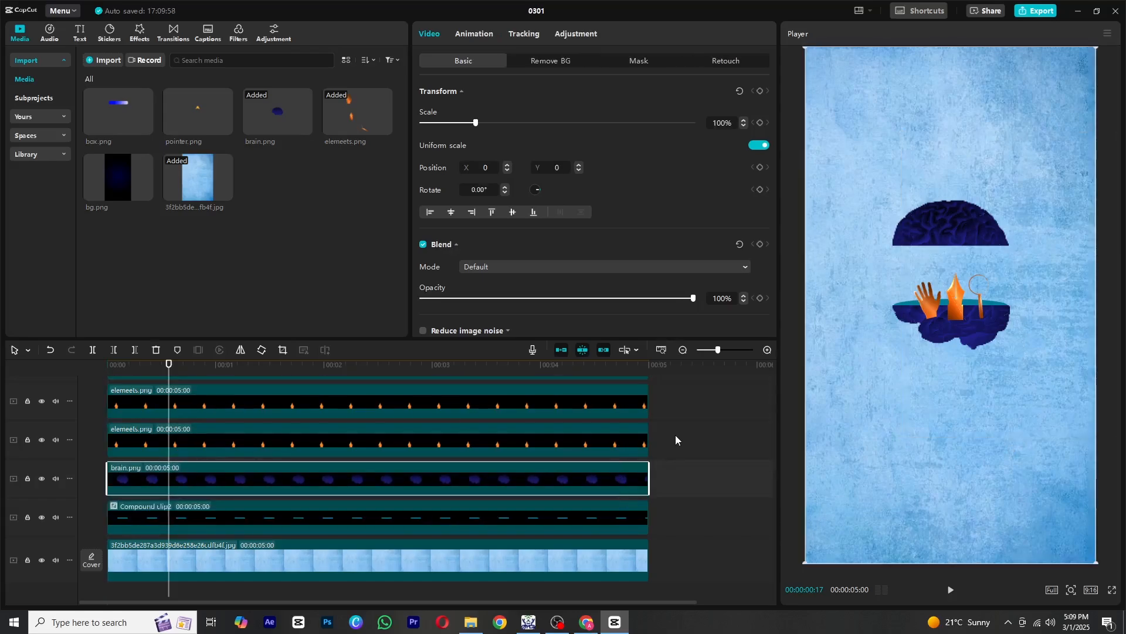
Move the three elemeets.png layers below the lower brain half's layer, directly above the teal ellipse's compound clip.
scroll(673, 437, up, 2)
drag(681, 380, 632, 492)
scroll(615, 469, down, 2)
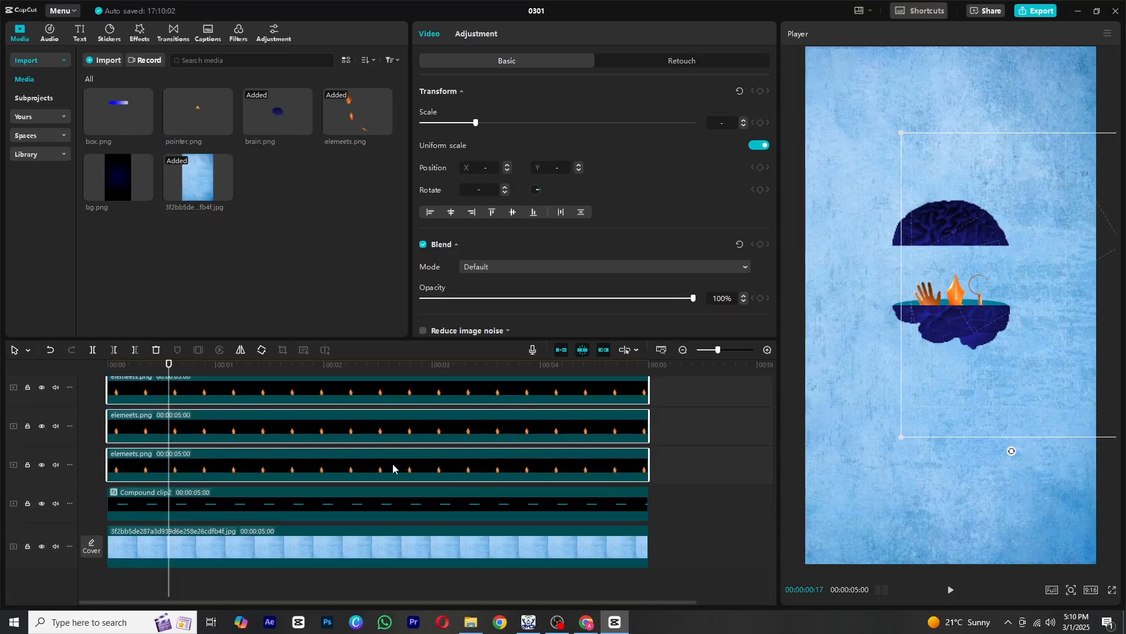
Play the brain opening from the start to check how the three objects sit behind the lower half.
scroll(393, 468, up, 2)
key(space)
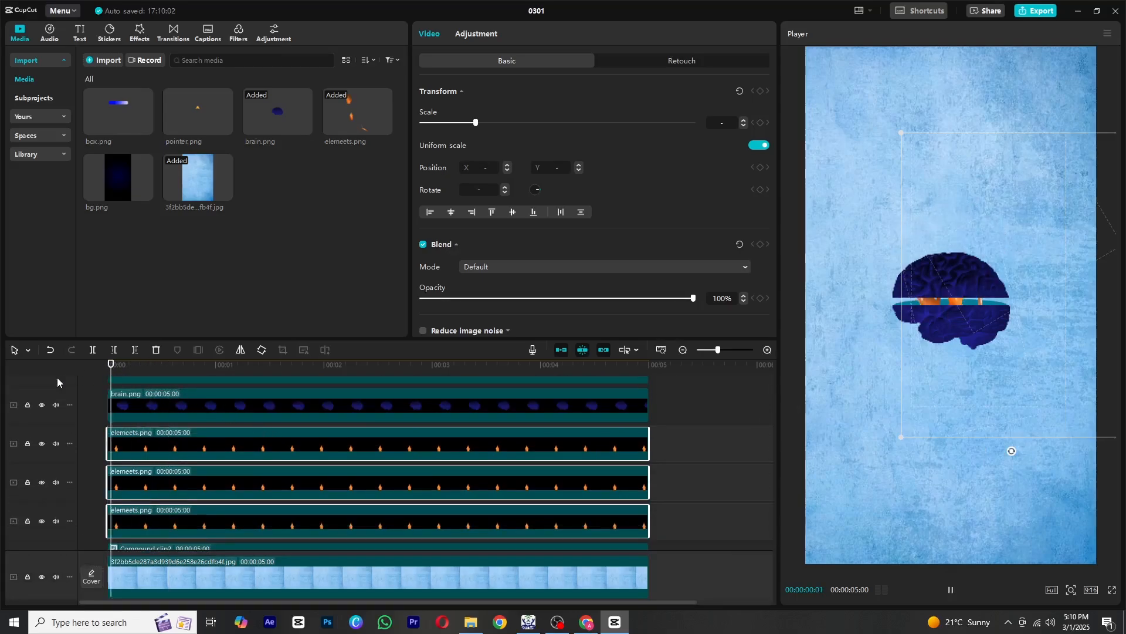
key(space)
scroll(158, 413, up, 2)
key(ctrl+z)
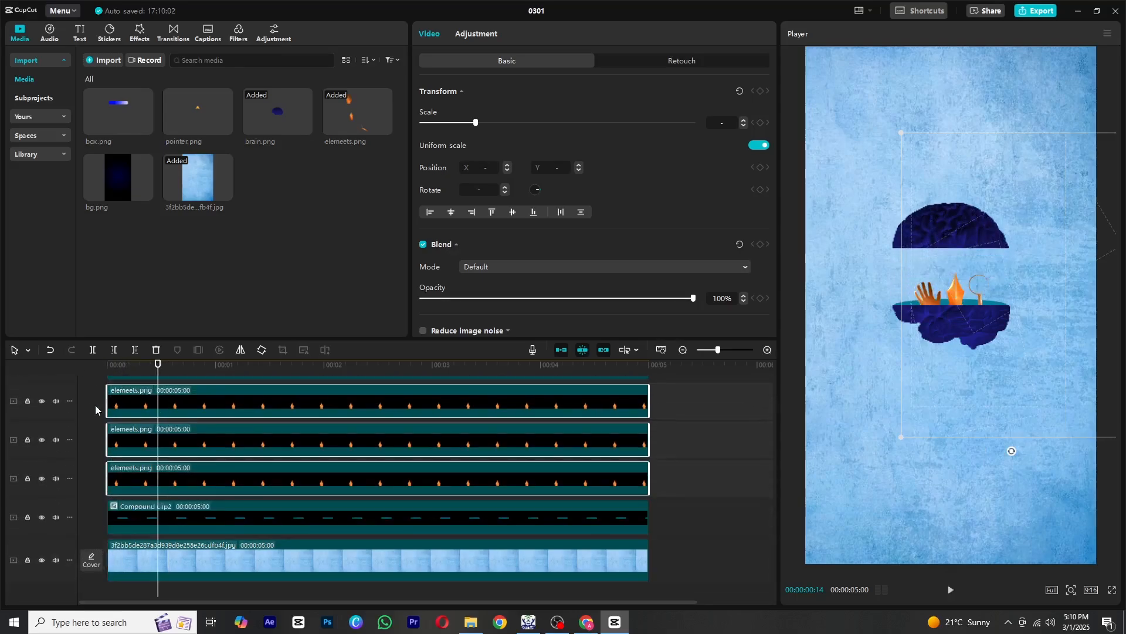
click(94, 405)
Add transform keyframes at 00:00 to the hand, pen nib and magnifying glass clips.
scroll(173, 385, up, 1)
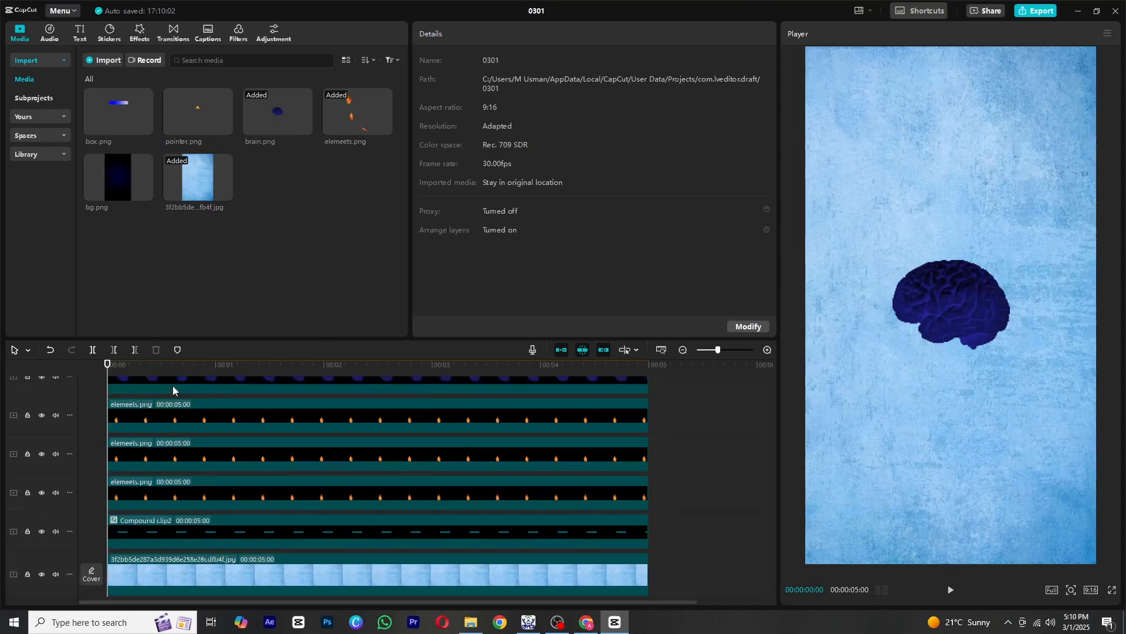
scroll(172, 387, up, 1)
scroll(173, 390, down, 1)
scroll(173, 390, up, 1)
scroll(171, 389, down, 1)
scroll(170, 390, up, 1)
scroll(133, 402, down, 2)
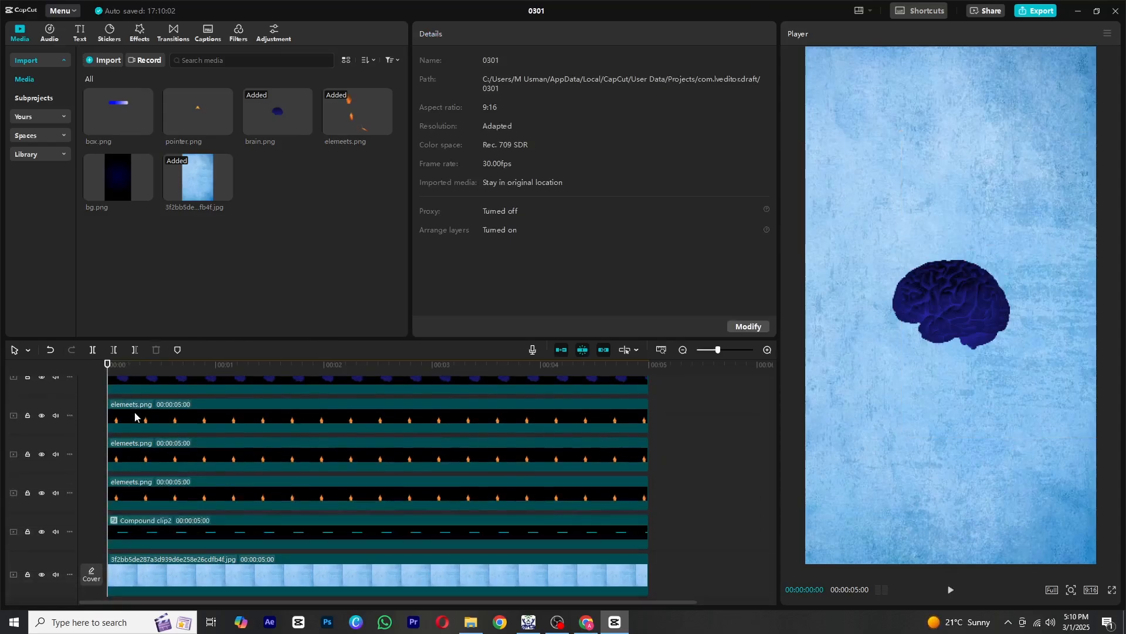
click(135, 423)
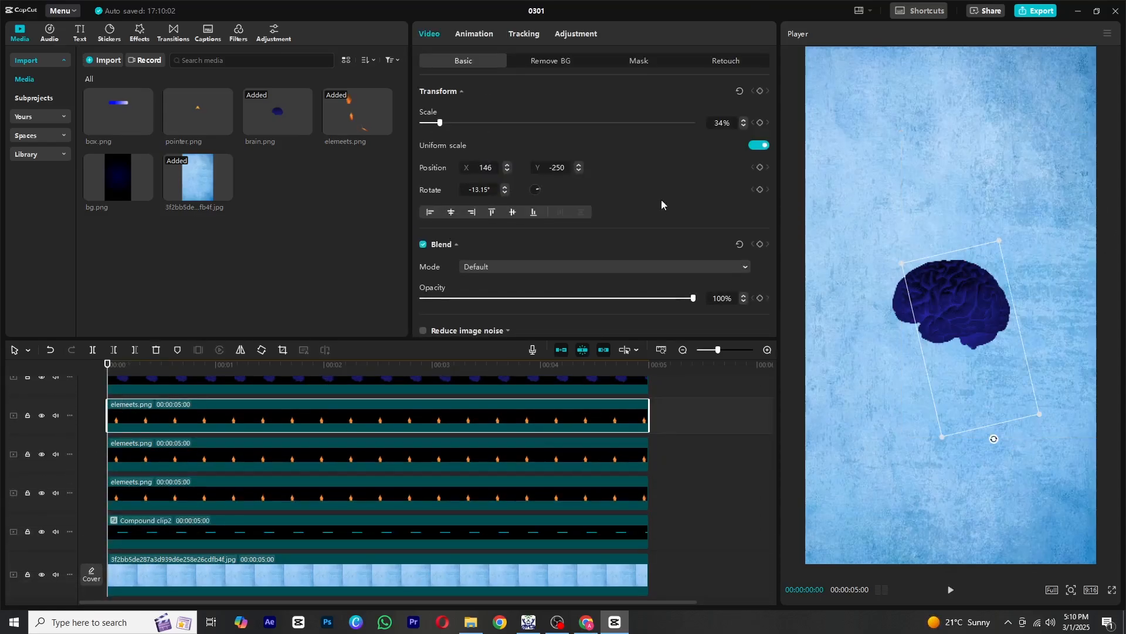
click(761, 92)
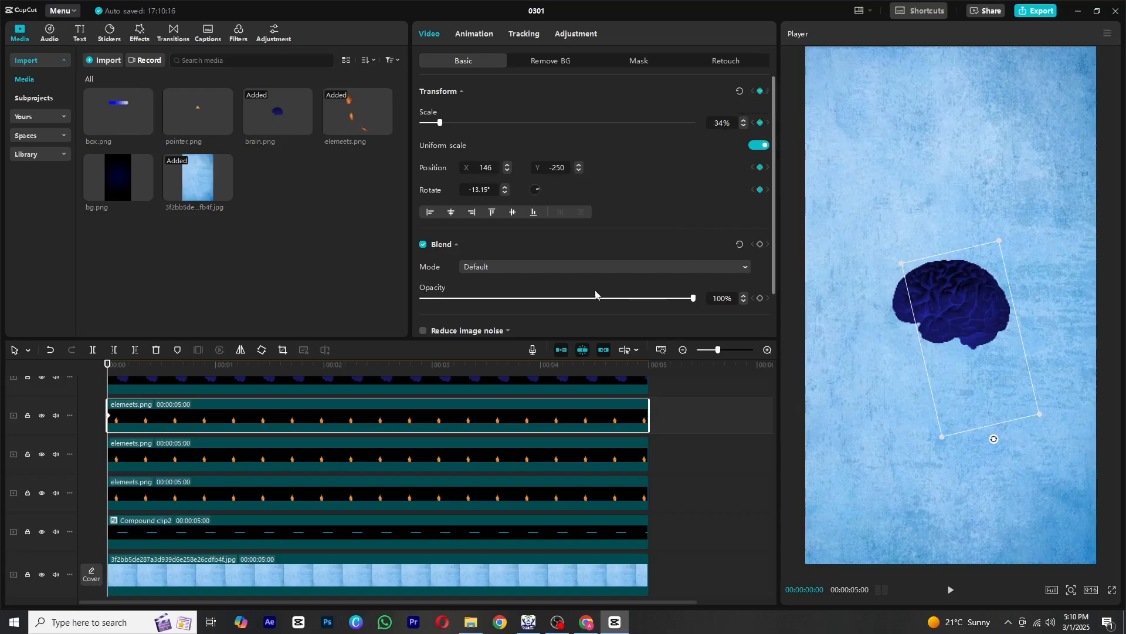
click(123, 465)
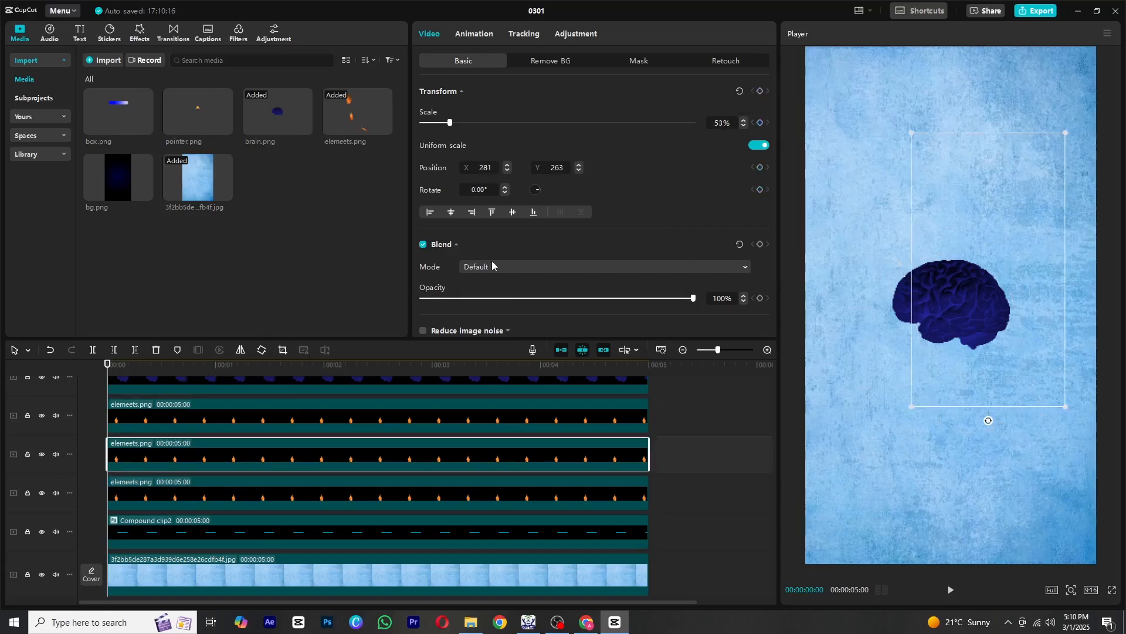
click(214, 492)
click(760, 91)
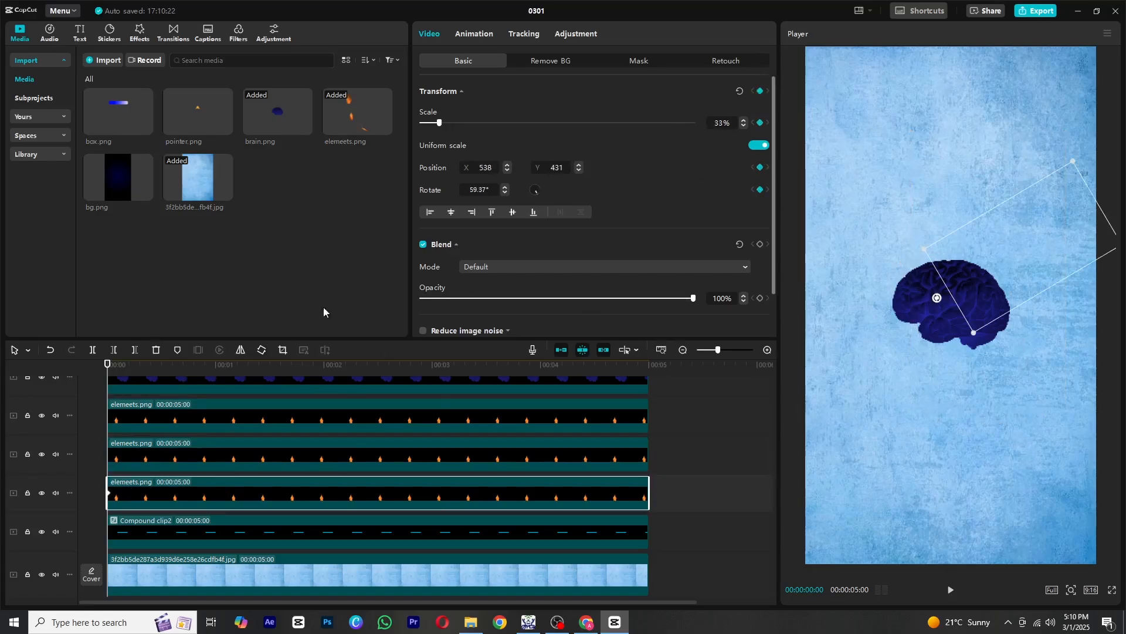
click(133, 412)
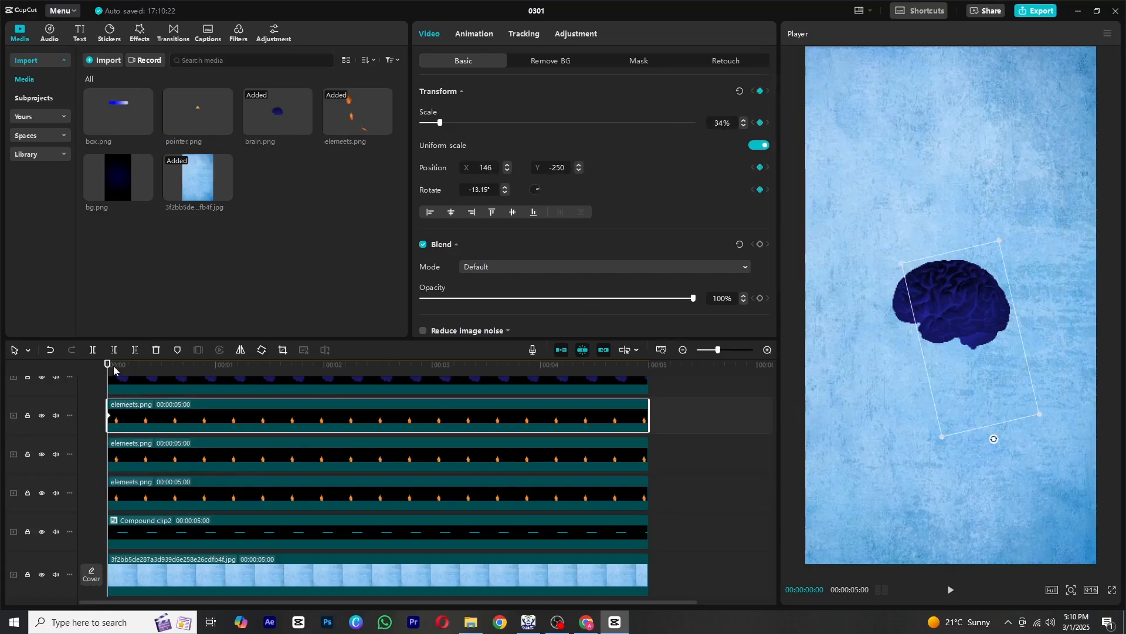
Keyframe the hand at 00:06 with a 7.55° rotation and position X 0, Y -139.
drag(113, 369, 128, 368)
drag(965, 360, 947, 346)
drag(975, 423, 937, 427)
drag(941, 352, 888, 330)
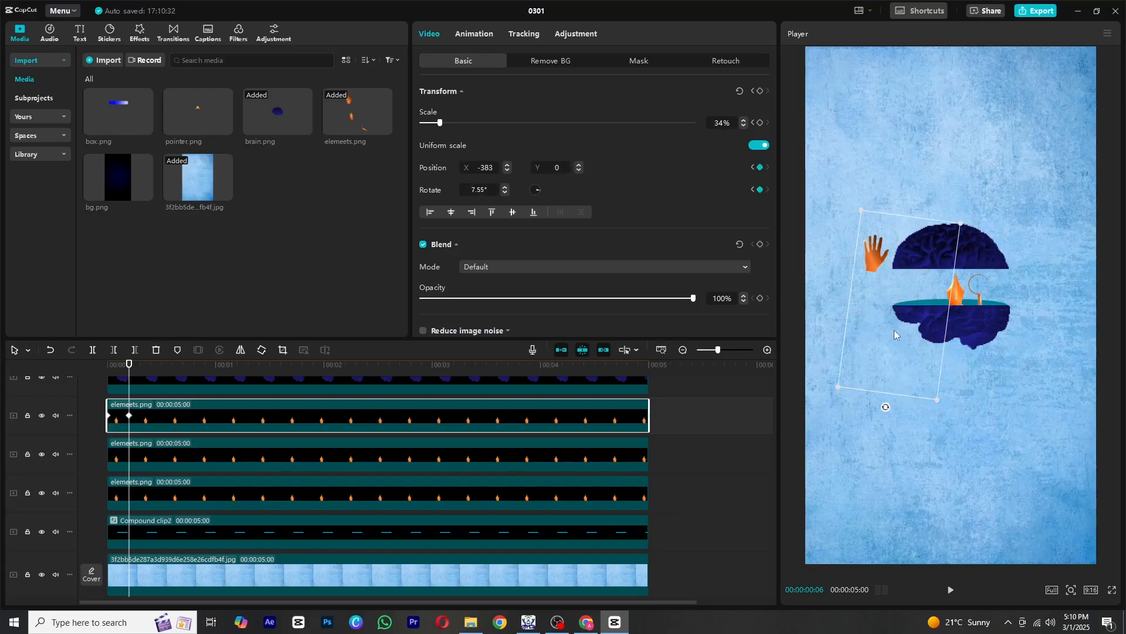
key(ctrl+z)
click(130, 402)
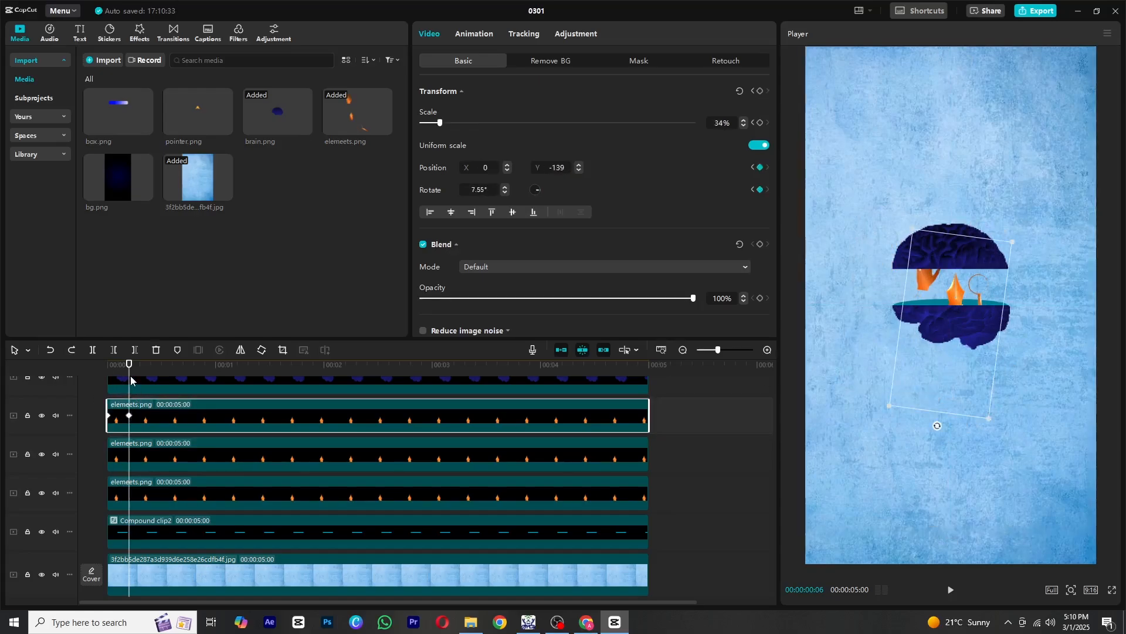
Keyframe the hand at 00:10 outside the brain at position X -601, Y 200, and preview the motion.
drag(129, 371, 143, 370)
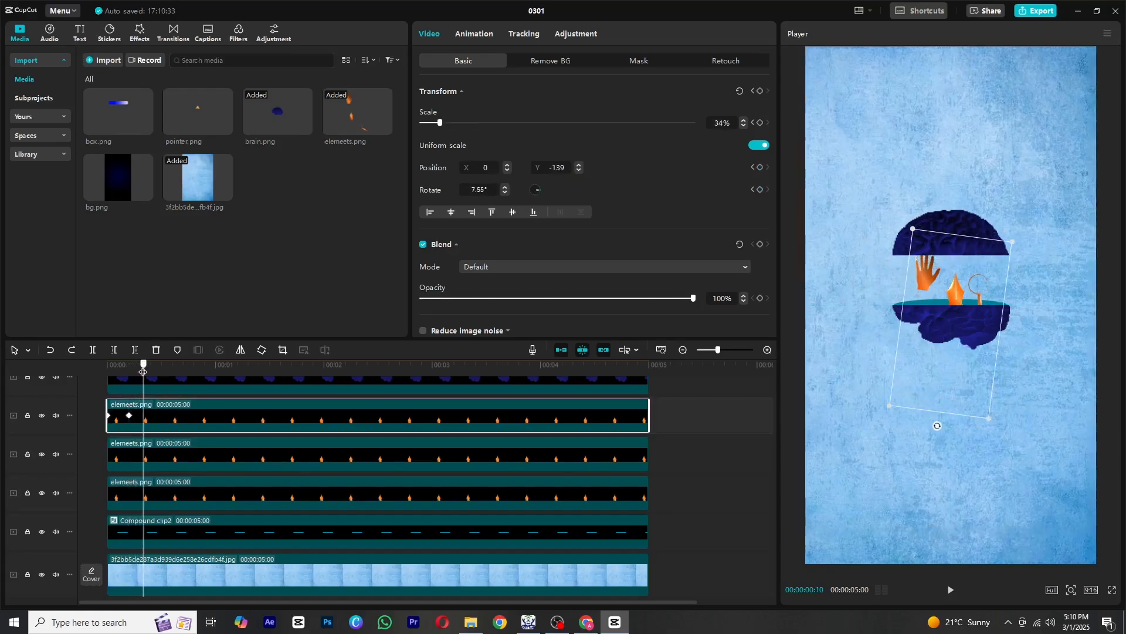
drag(932, 295, 853, 245)
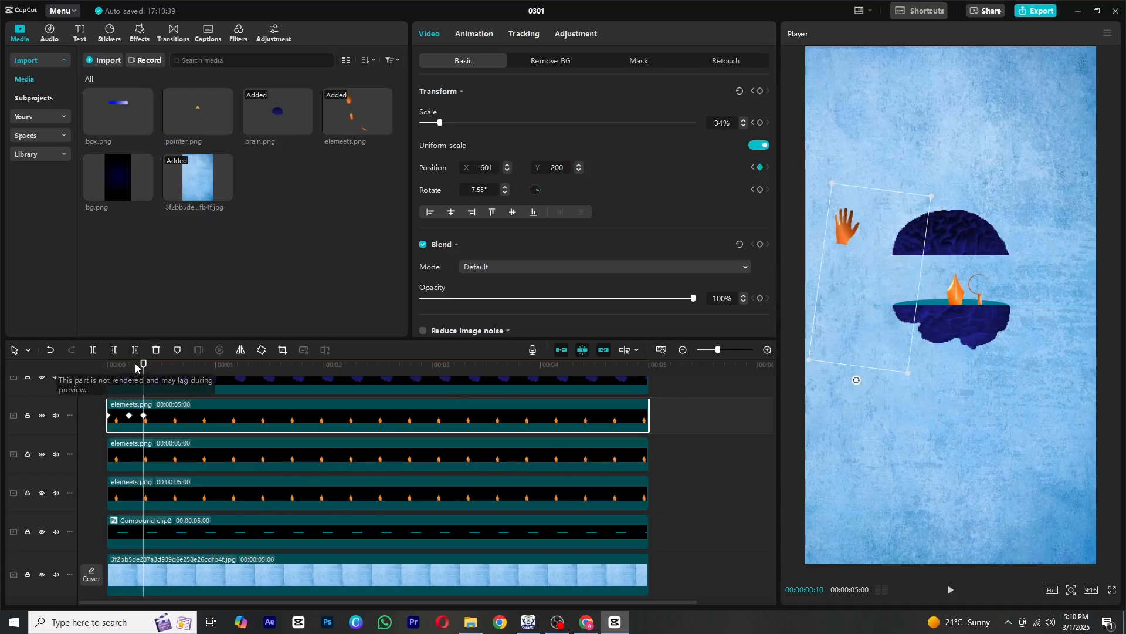
drag(143, 366, 90, 371)
key(space)
key(space)
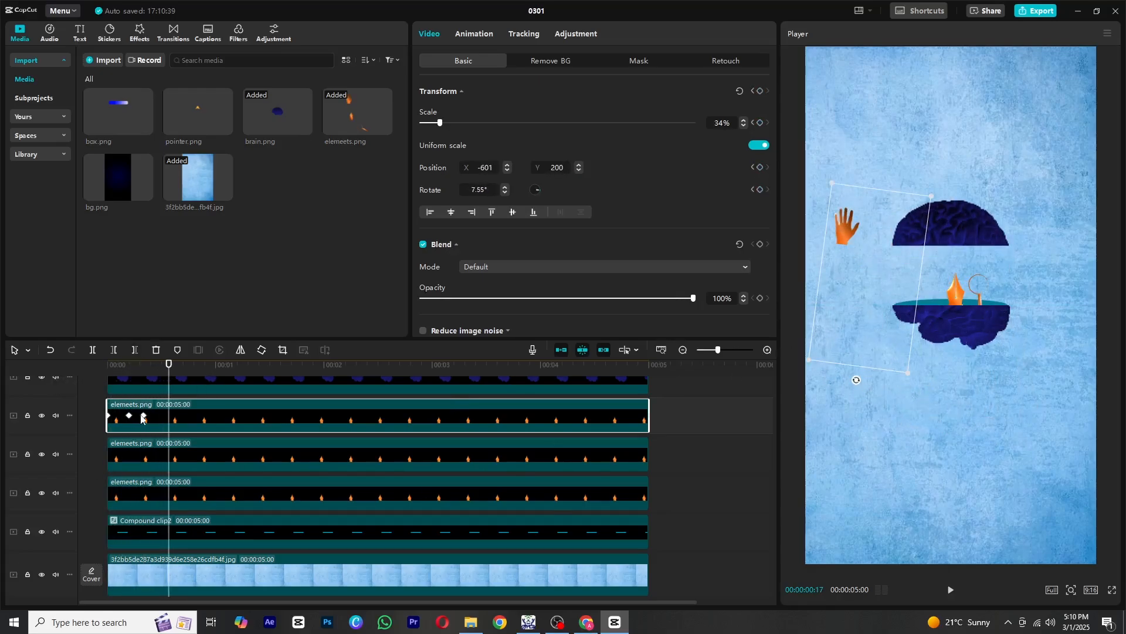
Shift the hand's two movement keyframes to 00:08 and 00:16 and preview the slower timing.
mouse_move(143, 416)
mouse_down()
mouse_move(169, 416)
mouse_move(136, 418)
mouse_up()
mouse_move(135, 368)
mouse_down()
mouse_move(86, 373)
mouse_move(115, 371)
mouse_move(100, 385)
mouse_move(104, 371)
mouse_move(128, 371)
mouse_up()
key(space)
key(space)
key(space)
key(space)
Keyframe the pen nib at 00:08 with a 15.42° rotation and position X 318, Y 407.
click(123, 451)
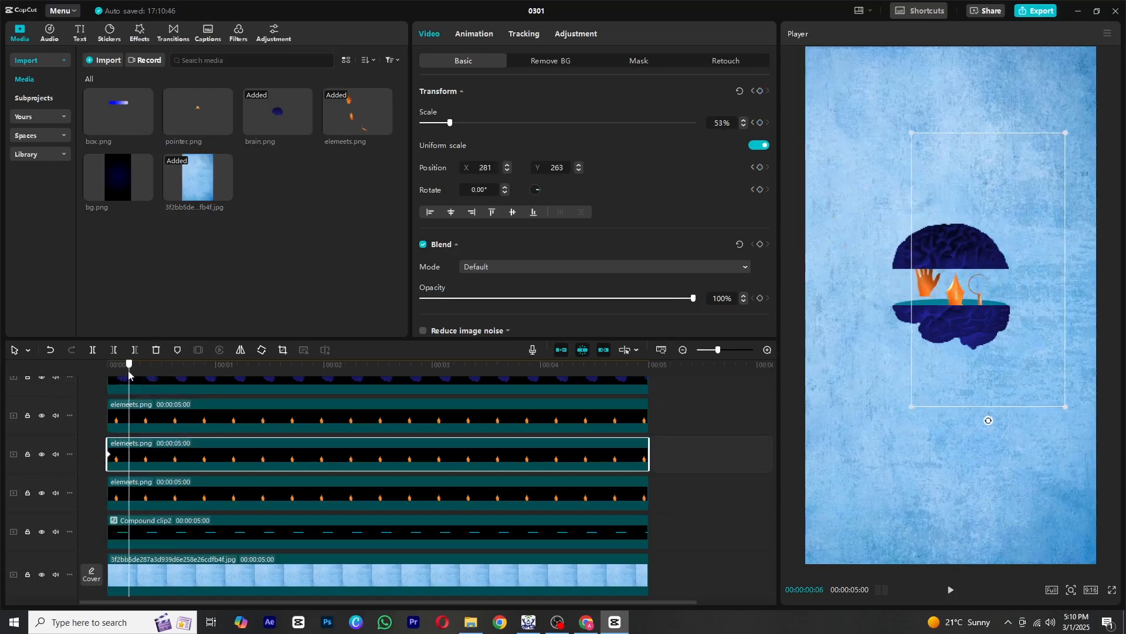
click(124, 421)
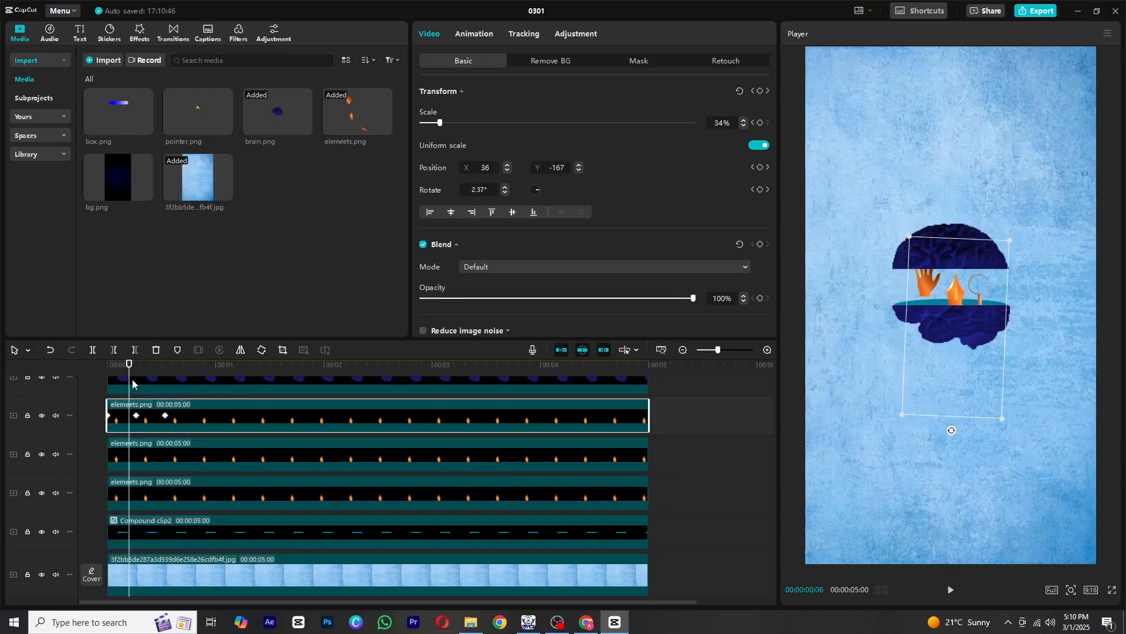
drag(128, 371, 135, 368)
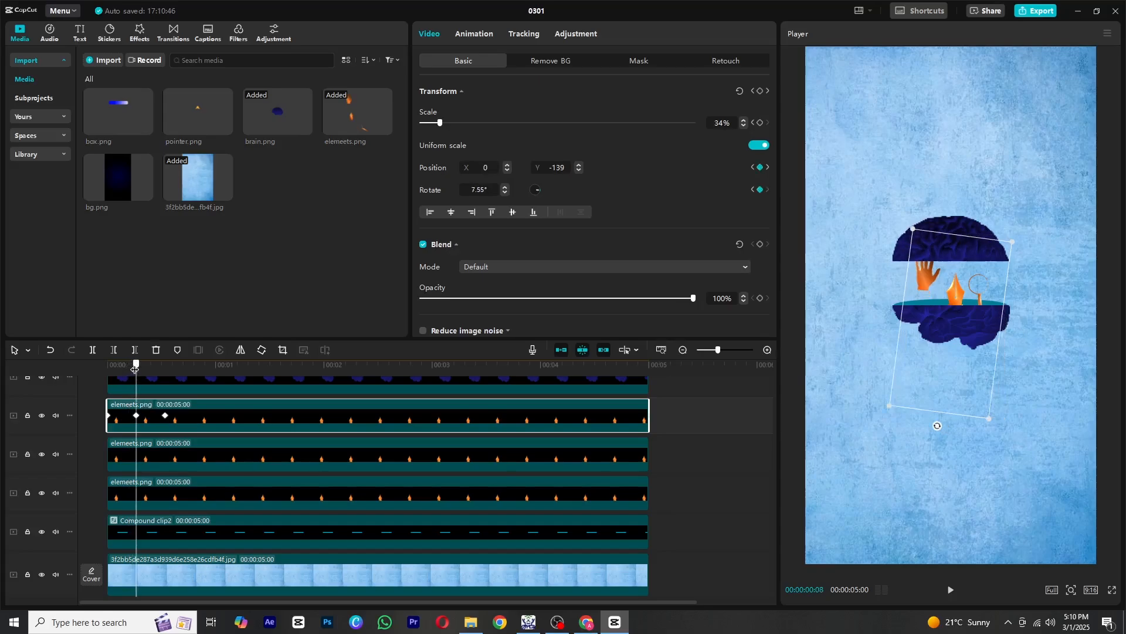
click(142, 449)
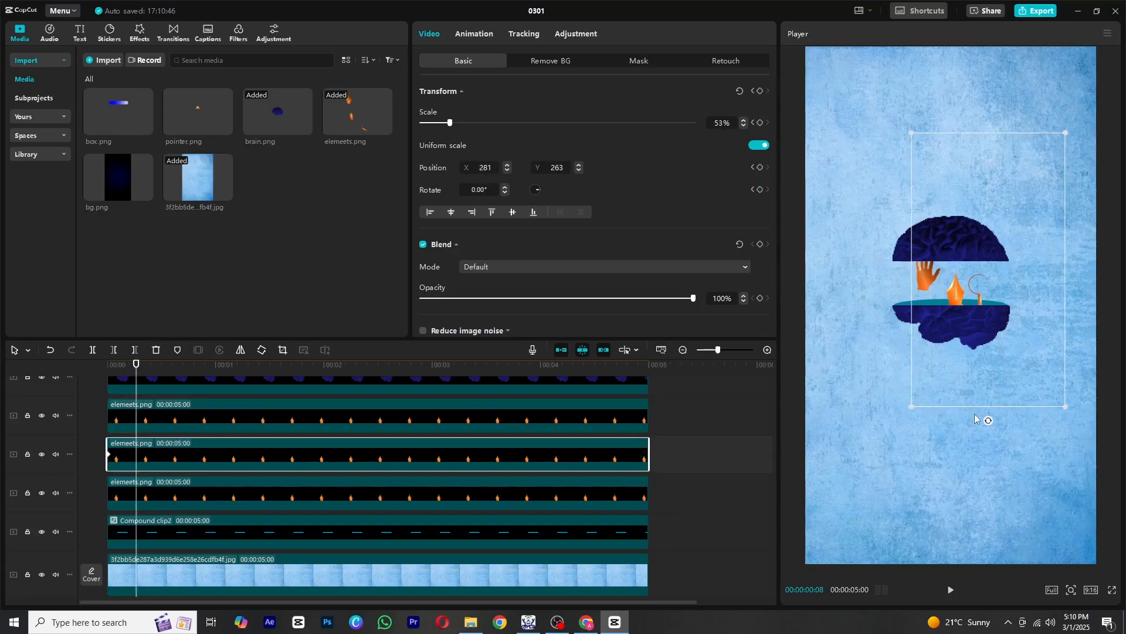
drag(988, 421, 945, 434)
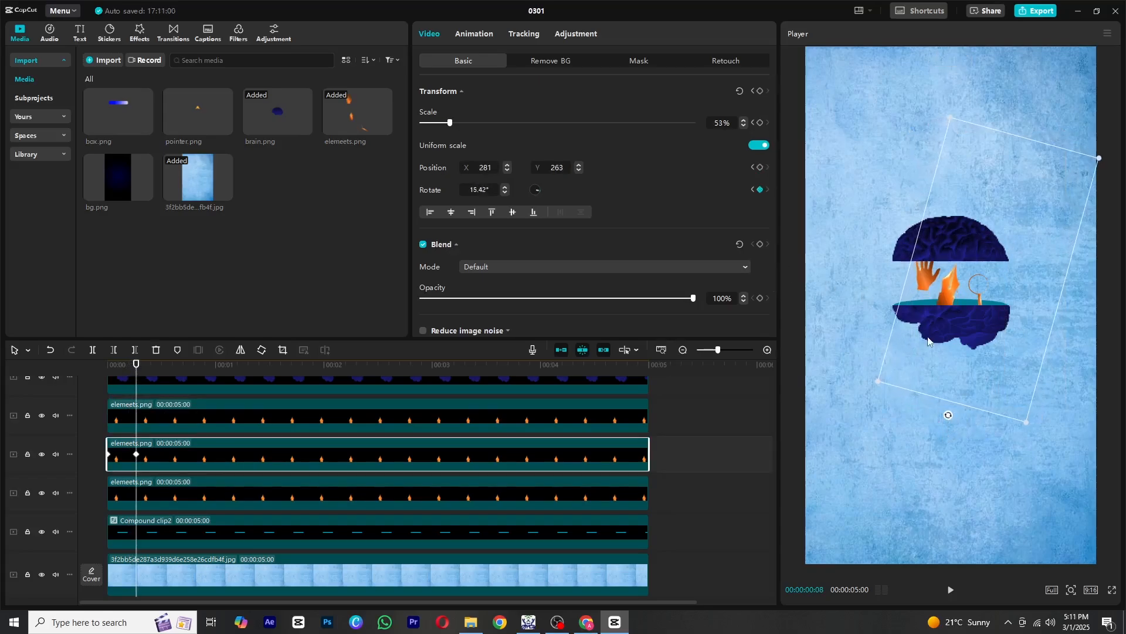
drag(949, 301, 934, 318)
drag(138, 382, 146, 382)
drag(145, 381, 150, 383)
key(ctrl+z)
key(ctrl+z)
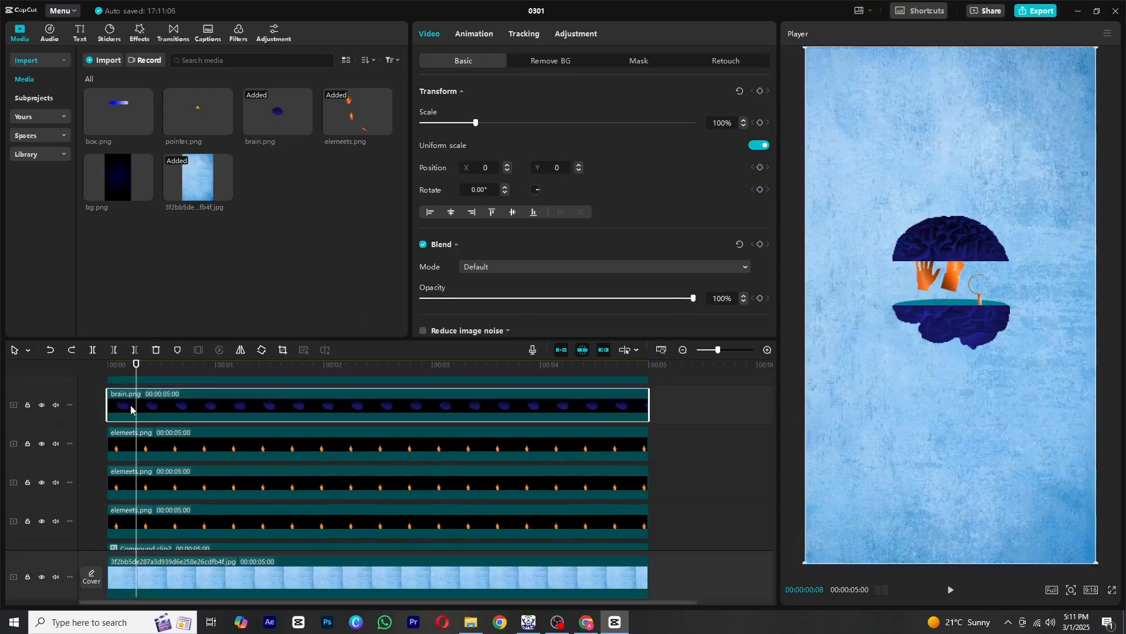
Keyframe the pen nib at 00:16 above the upper brain half at position X 385, Y 1191.
click(150, 450)
drag(137, 370, 162, 371)
click(166, 491)
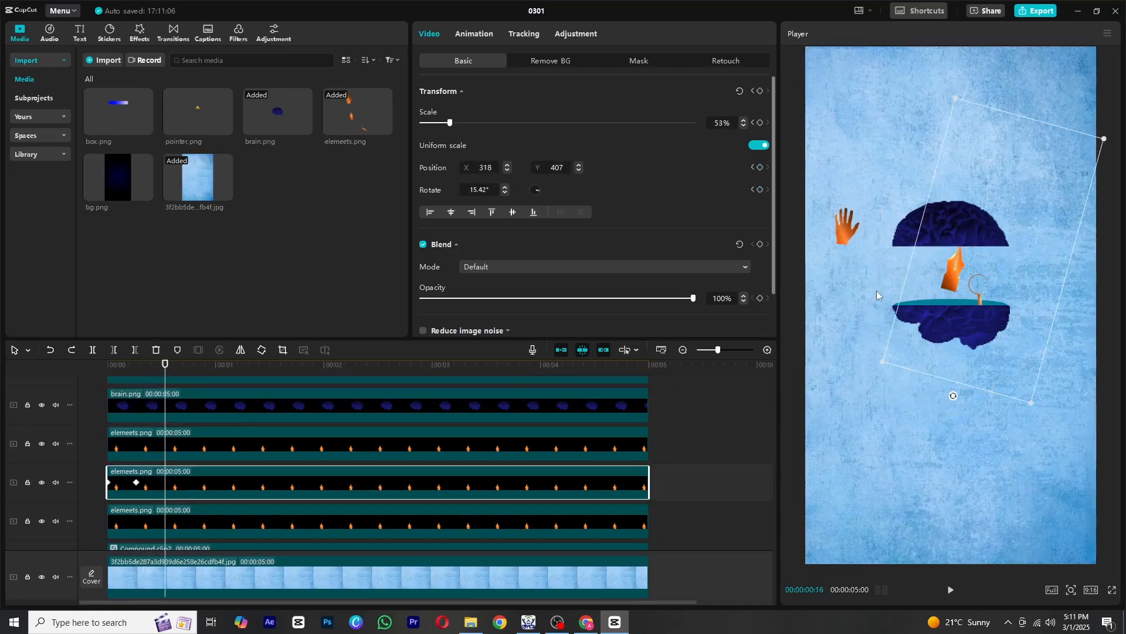
drag(941, 295, 949, 186)
Keyframe the magnifying glass at 00:08 with a 71.62° rotation and position X 608, Y 477.
scroll(184, 477, down, 2)
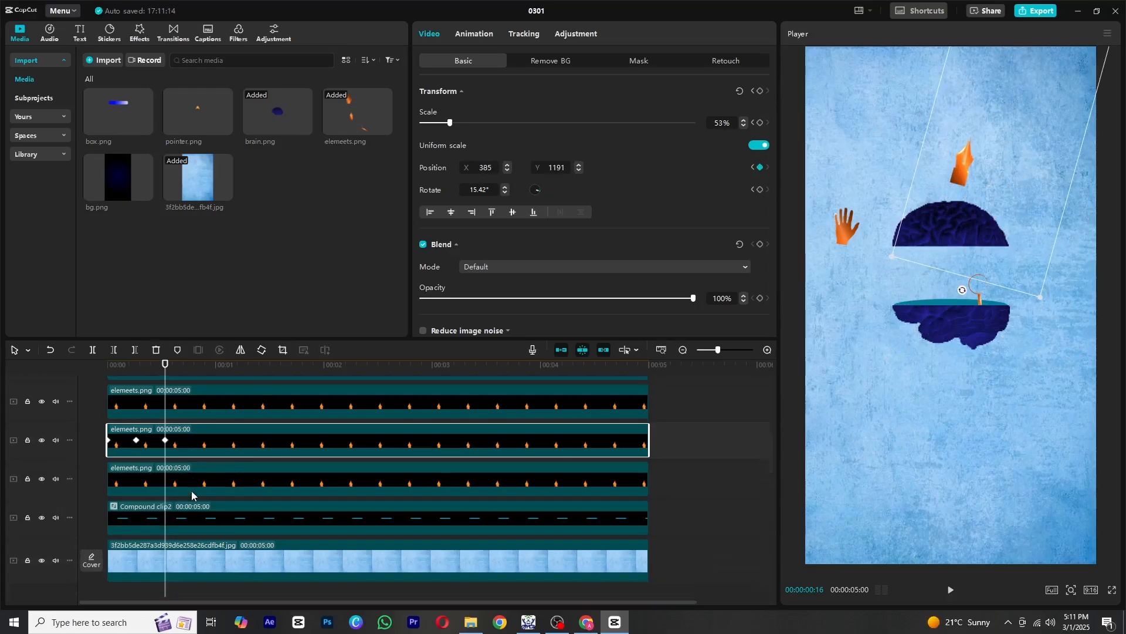
click(184, 476)
click(111, 363)
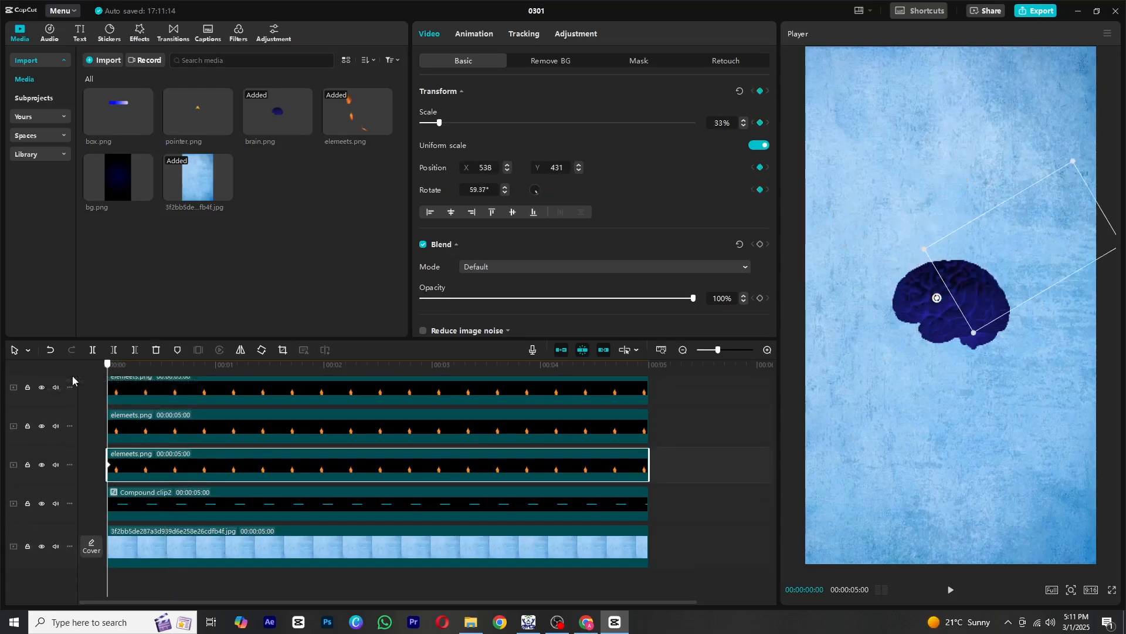
drag(113, 371, 138, 371)
click(152, 429)
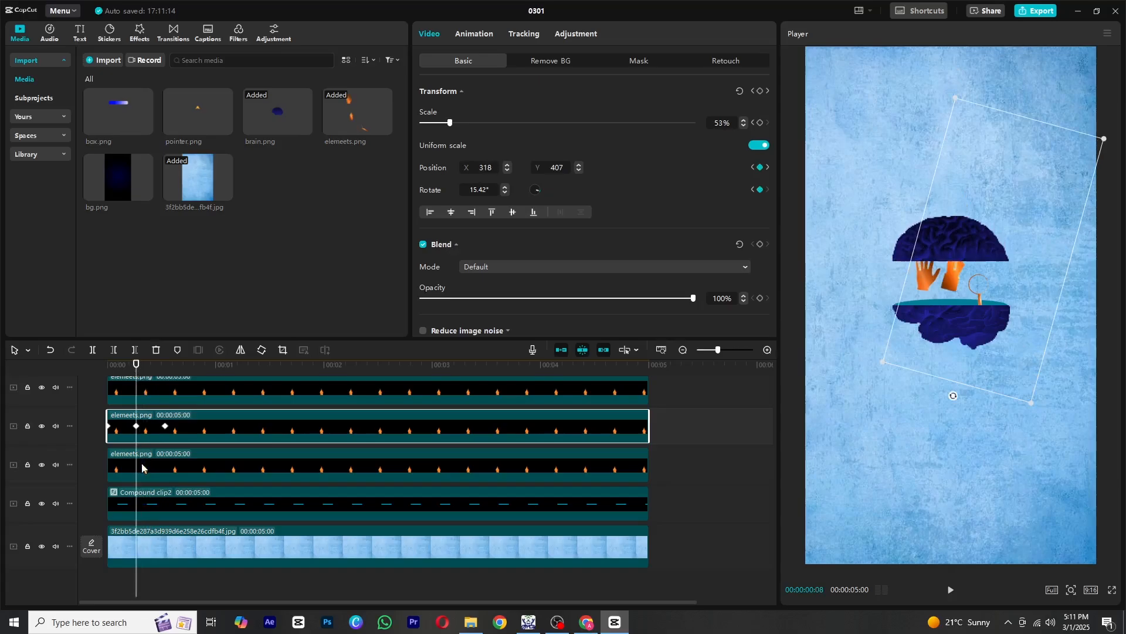
click(142, 468)
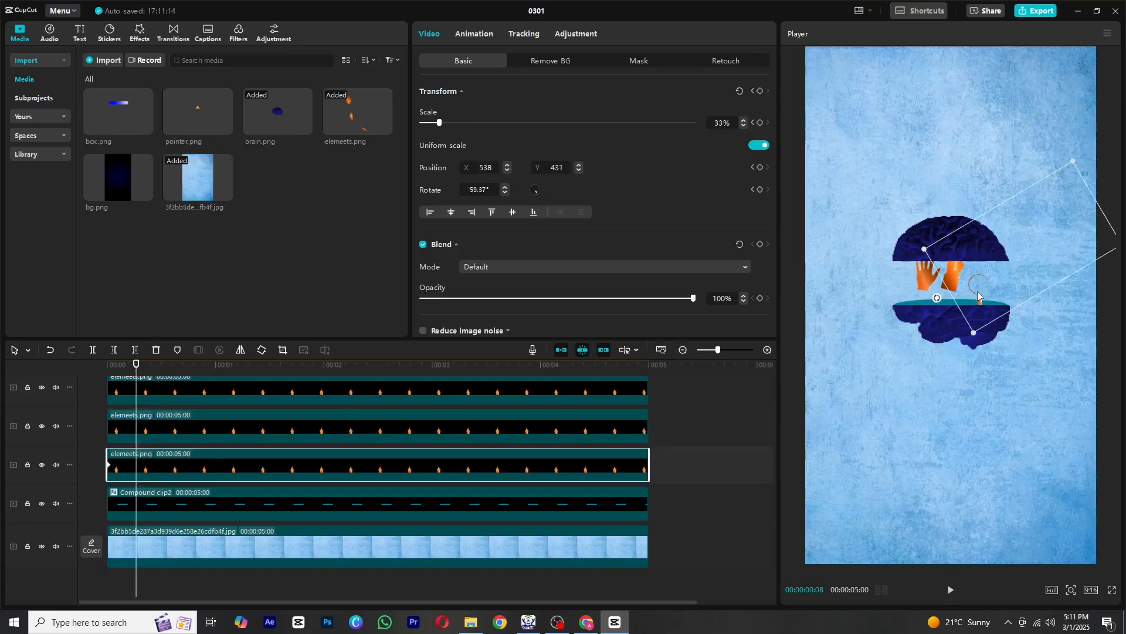
drag(979, 297, 978, 292)
key(ctrl+z)
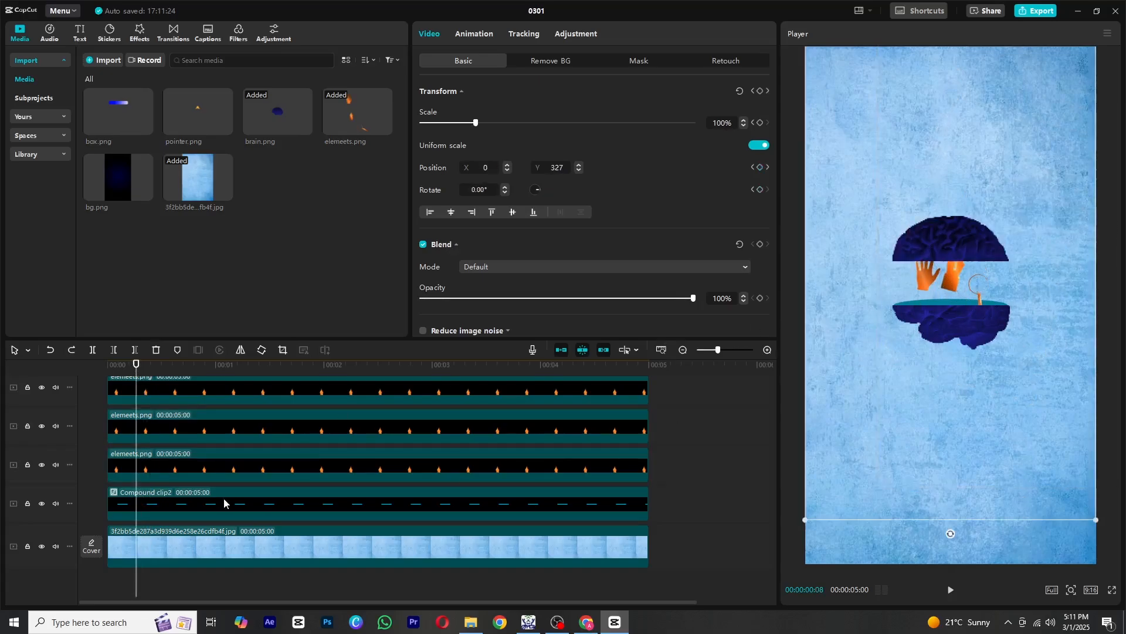
click(204, 468)
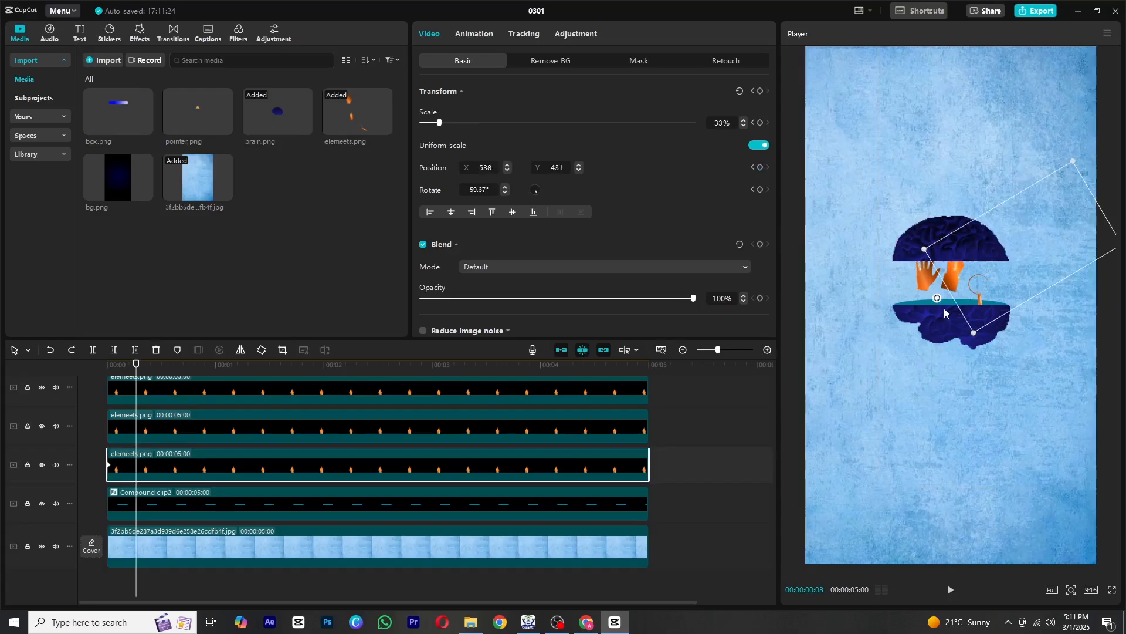
drag(938, 299, 984, 287)
Keyframe the magnifying glass at 00:16 beyond the upper brain half at position X 1065, Y 1158.
click(194, 427)
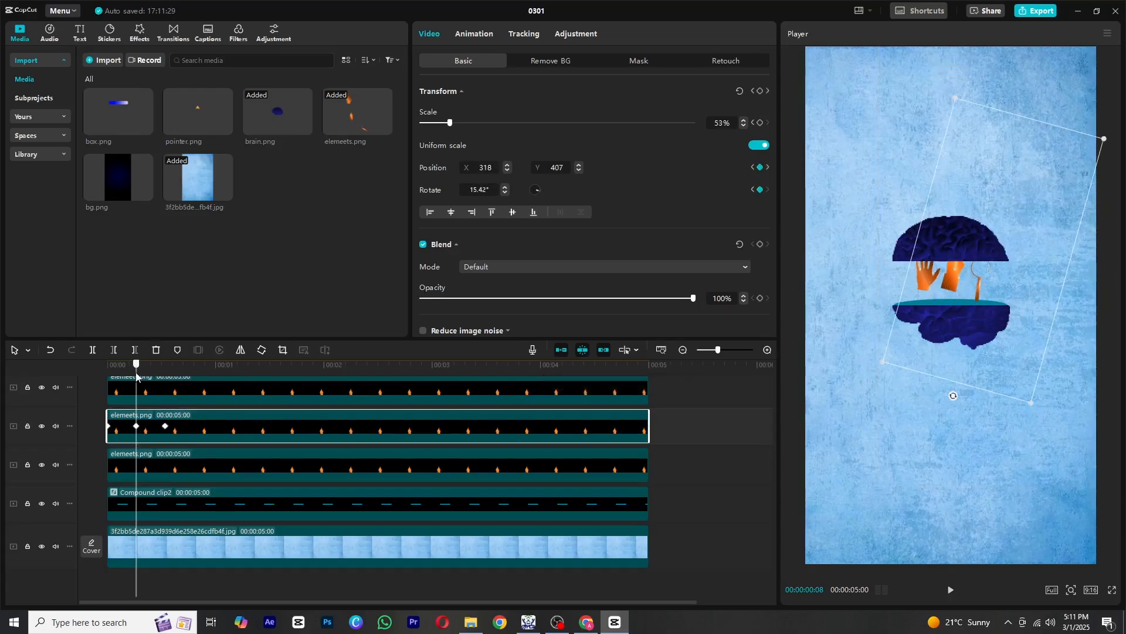
drag(136, 376, 164, 374)
click(164, 461)
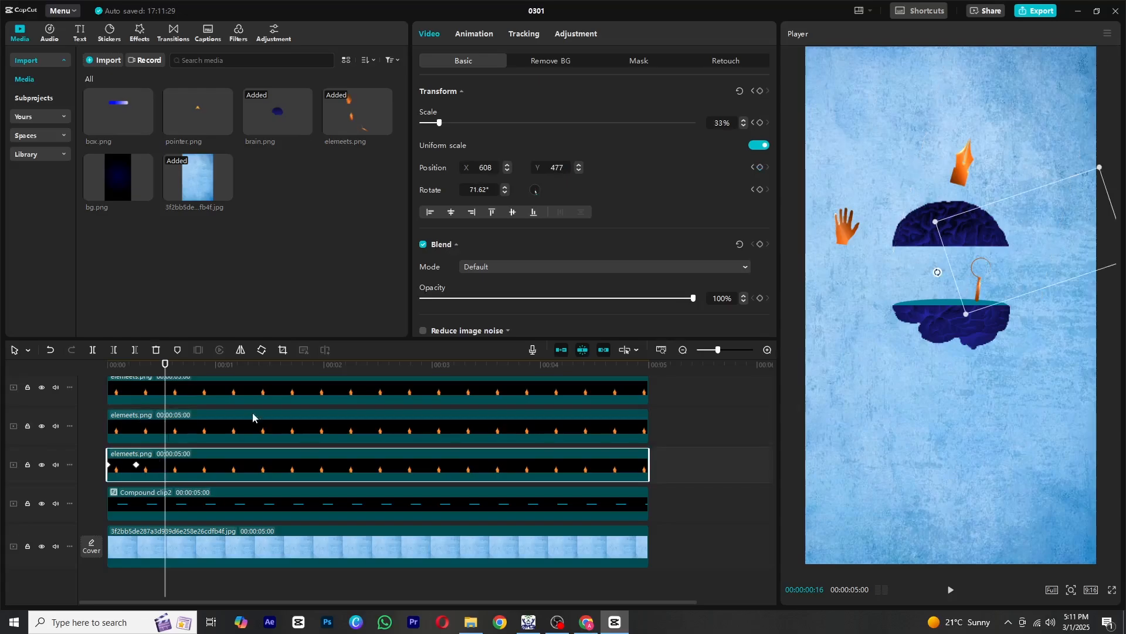
drag(976, 299, 1039, 204)
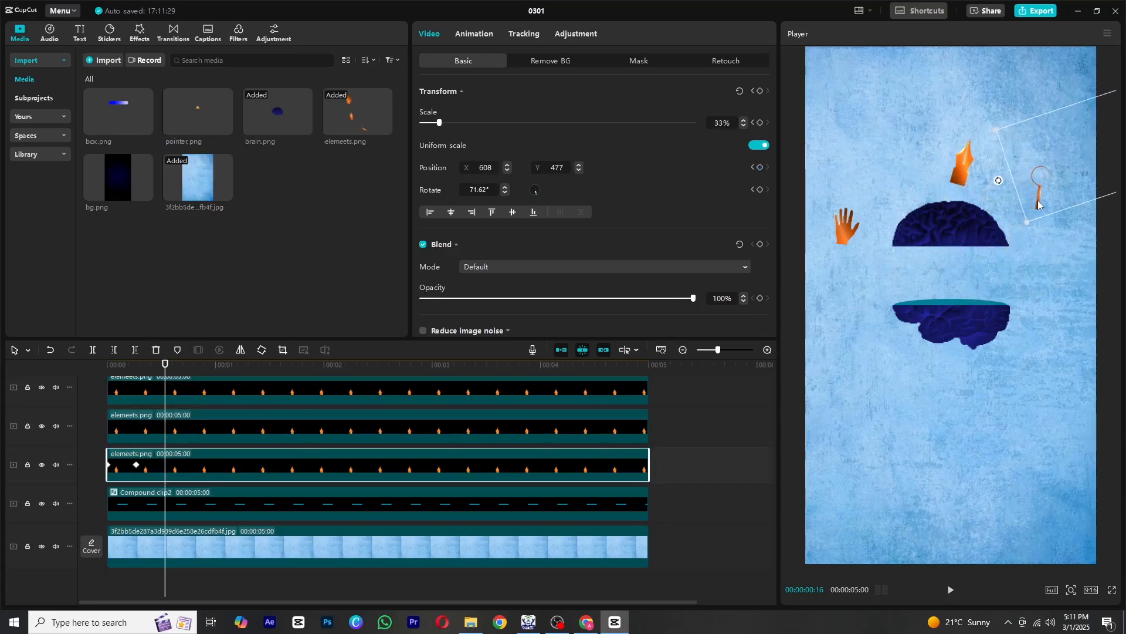
Play the animation from the start to check how the three objects fly out of the brain.
drag(136, 368, 55, 374)
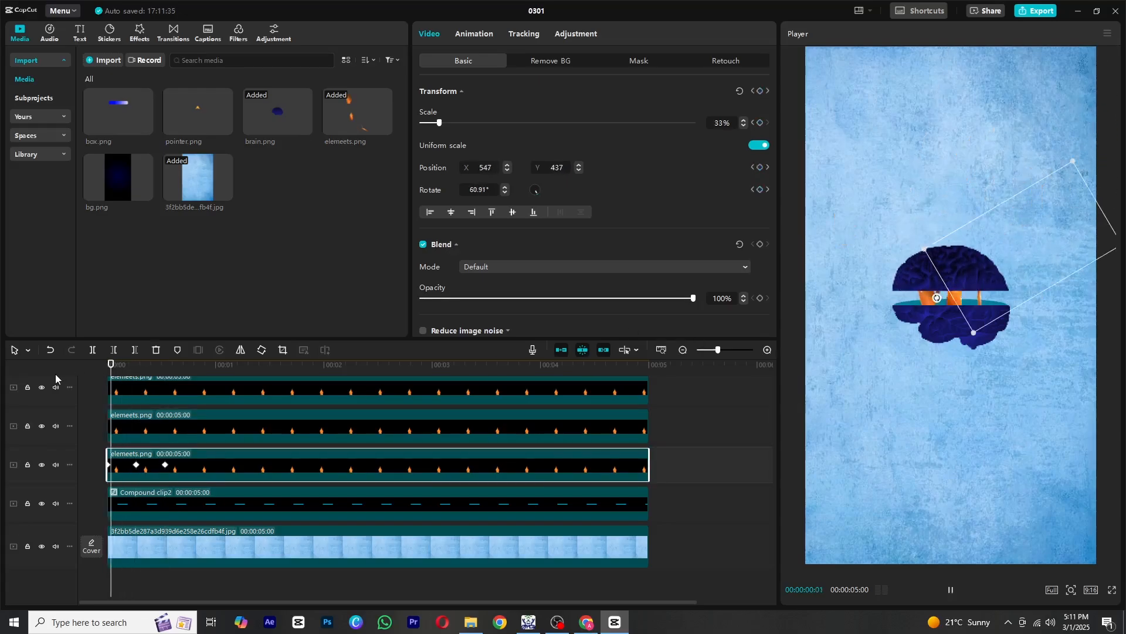
key(space)
key(space)
drag(125, 361, 59, 363)
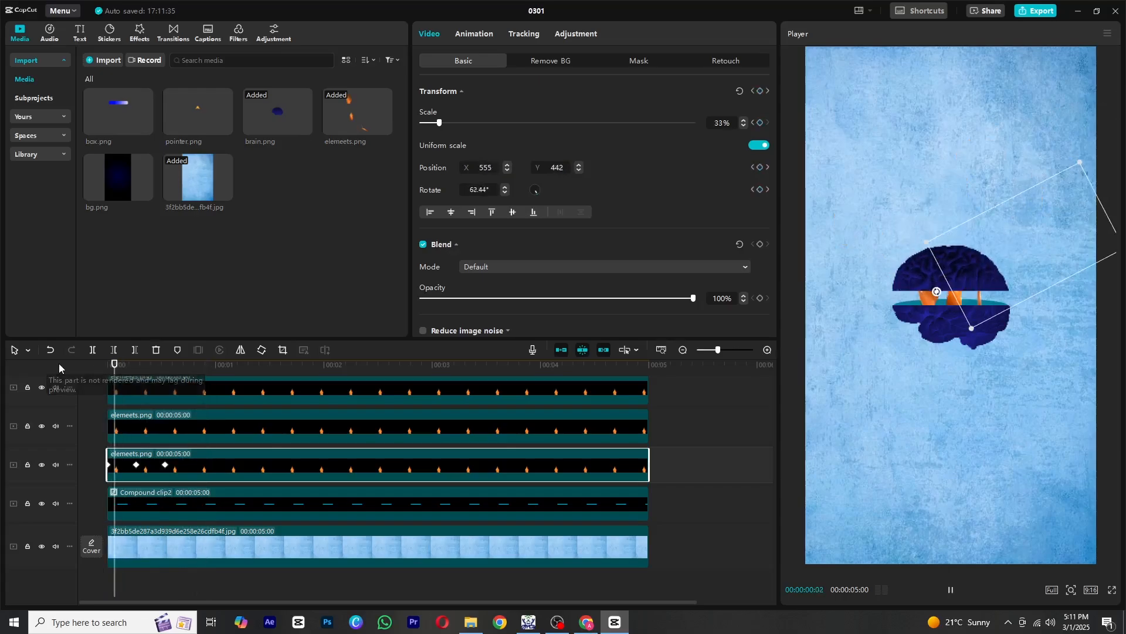
key(space)
key(space)
Apply the Cubic Out preset curve to the hand's keyframe at 00:08.
scroll(59, 380, up, 2)
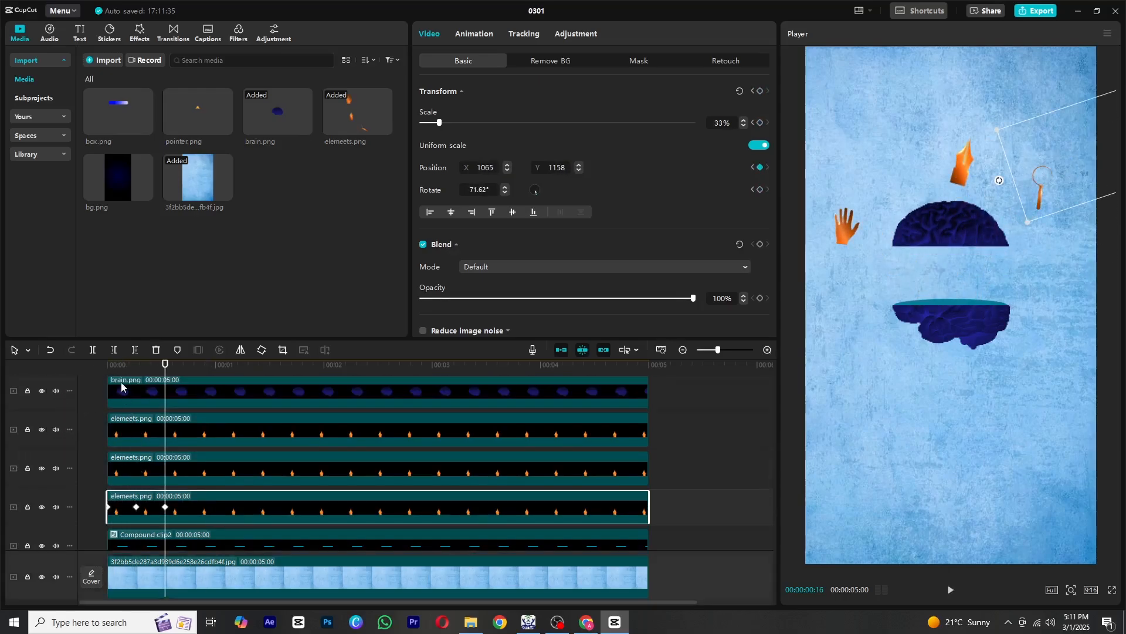
click(125, 421)
right_click(139, 434)
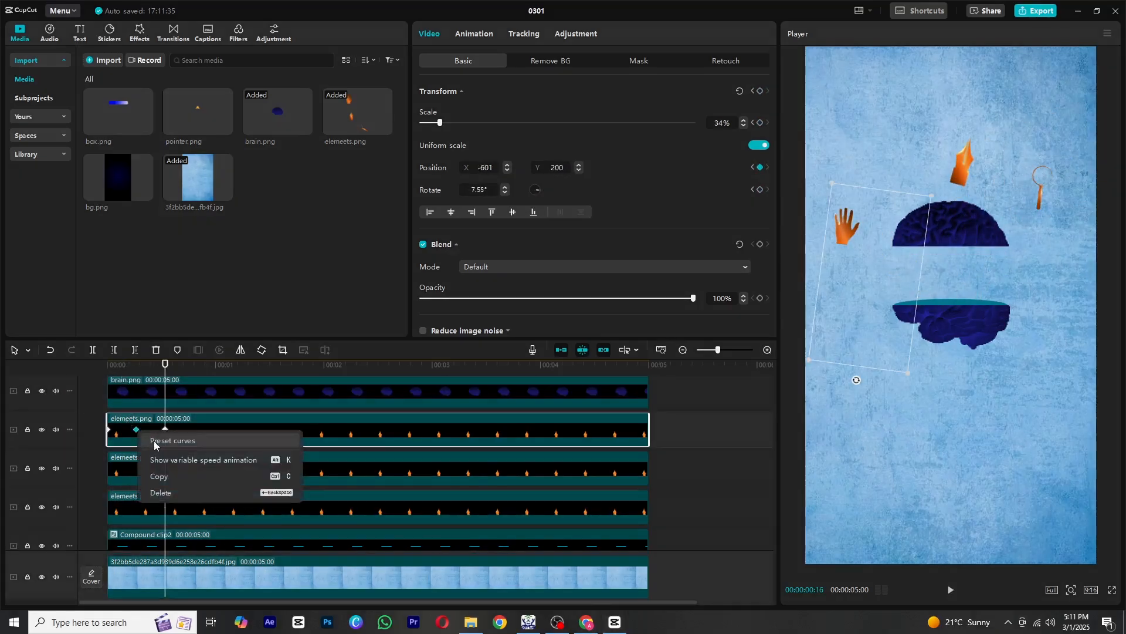
click(153, 441)
click(222, 512)
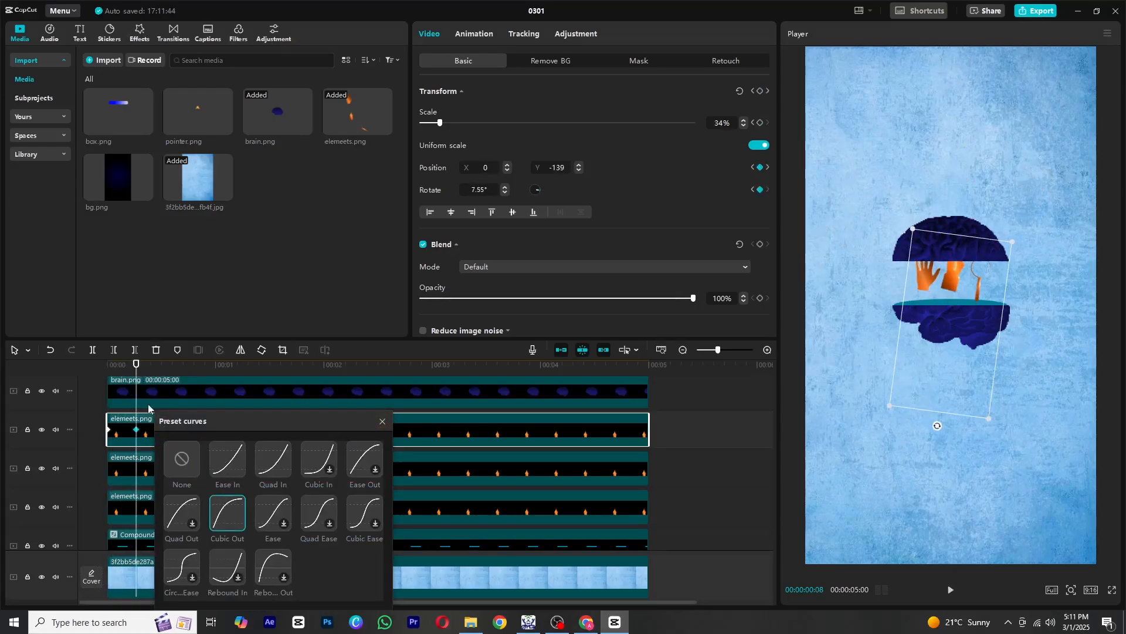
click(383, 421)
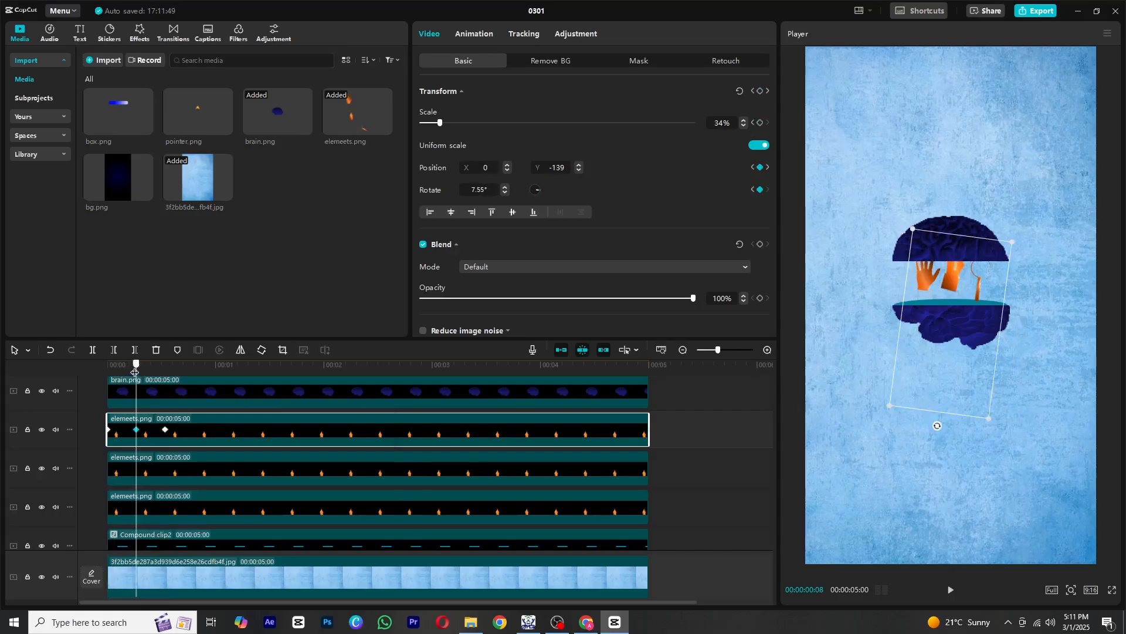
Apply the Cubic Out preset curve to the hand's keyframe at 00:16 and preview the eased motion.
drag(135, 372, 165, 373)
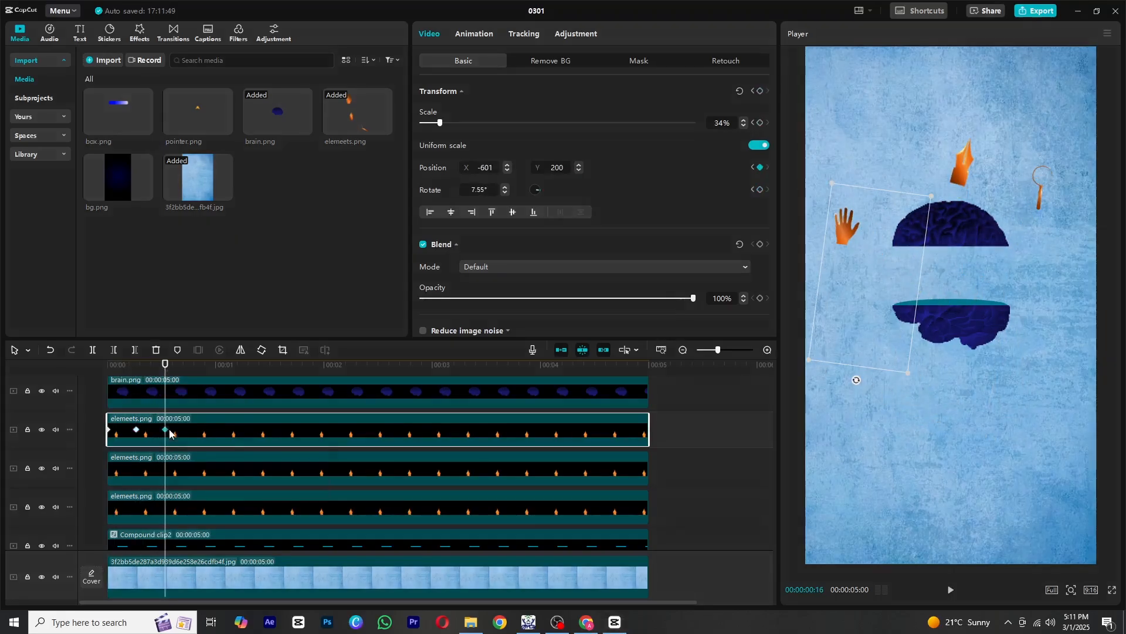
right_click(165, 429)
click(195, 457)
click(244, 526)
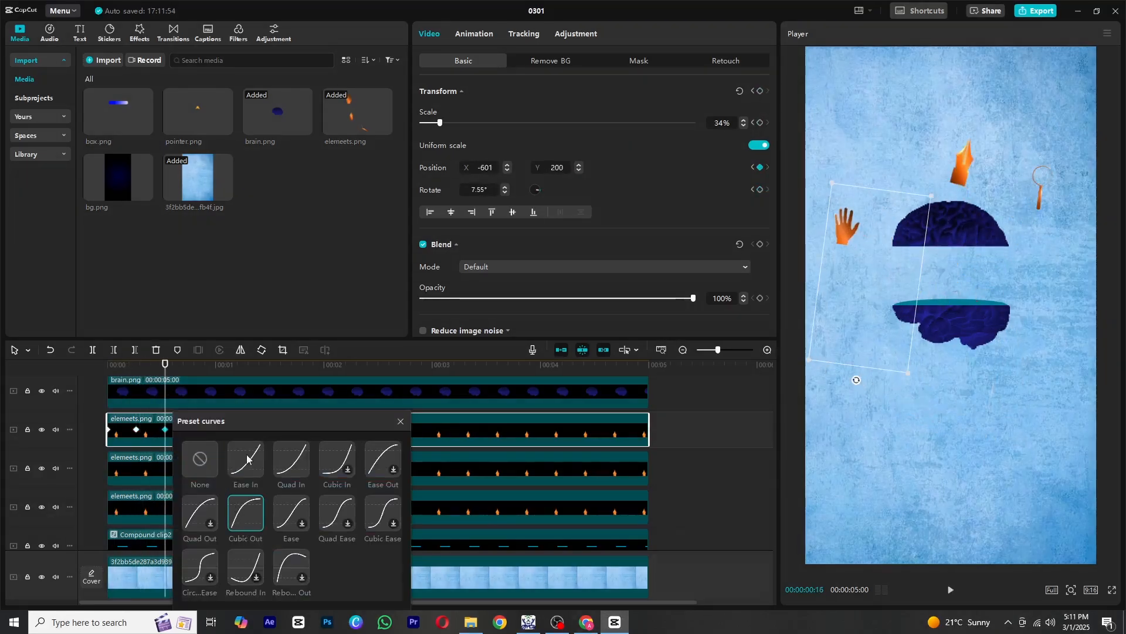
drag(166, 373, 96, 373)
key(space)
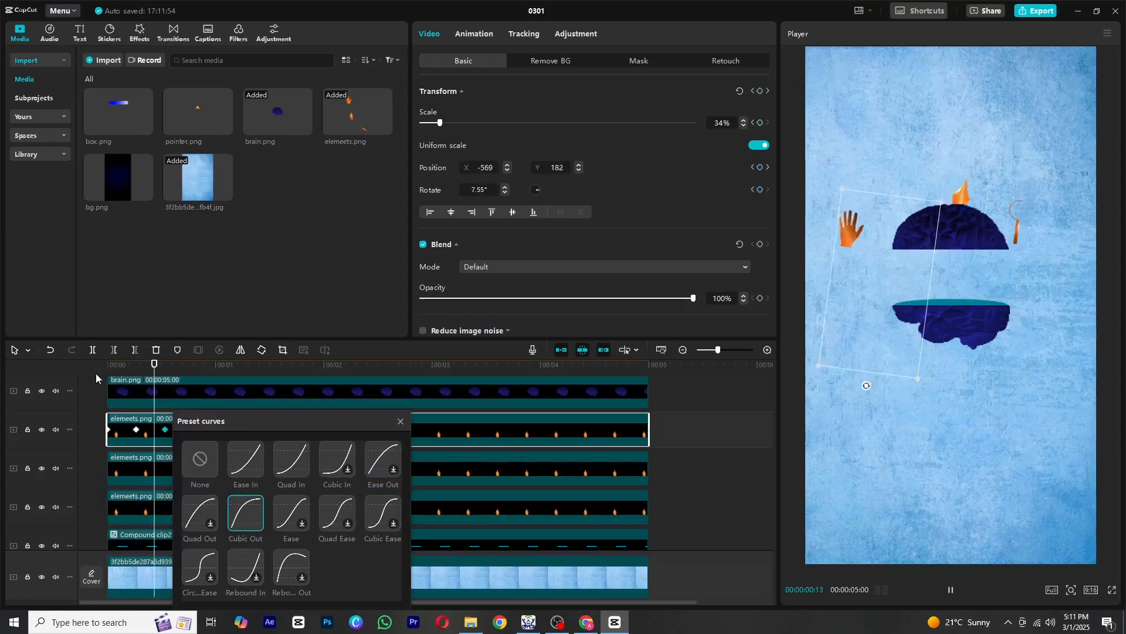
key(space)
click(396, 421)
Apply a preset easing curve to the pen nib's keyframe at 00:08.
scroll(195, 420, down, 1)
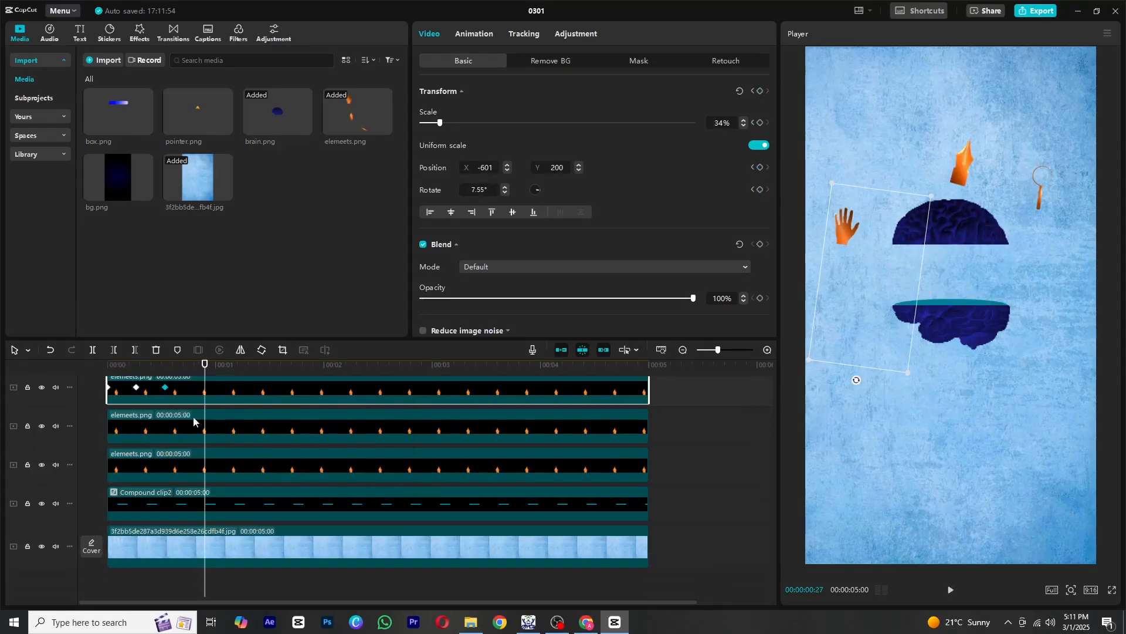
scroll(167, 405, up, 1)
click(136, 433)
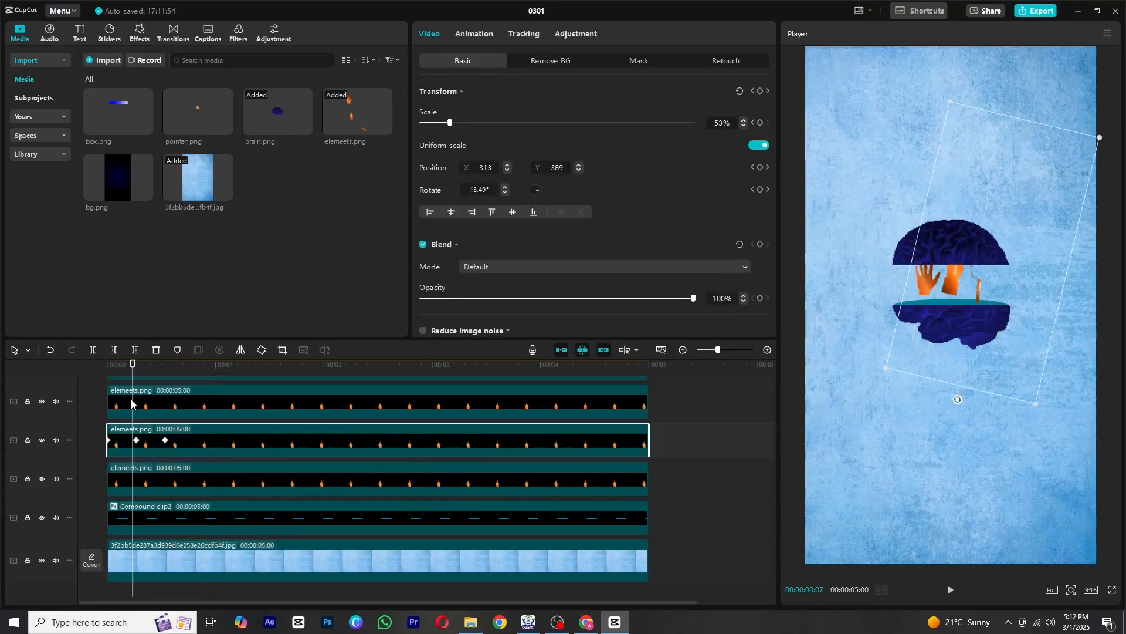
right_click(142, 438)
click(161, 445)
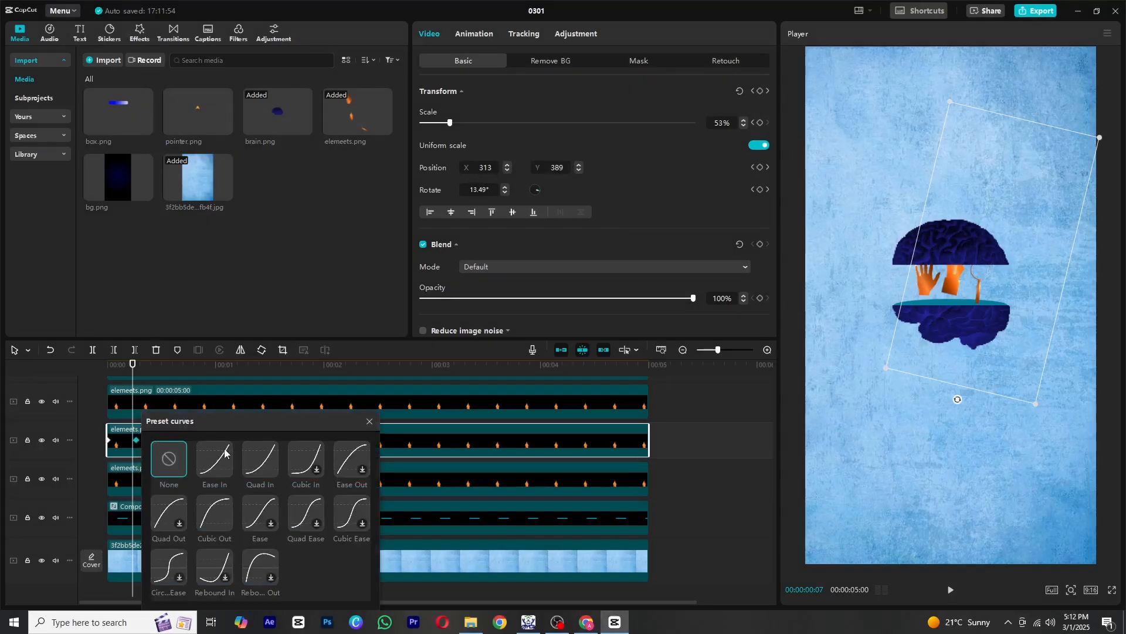
click(232, 446)
click(369, 421)
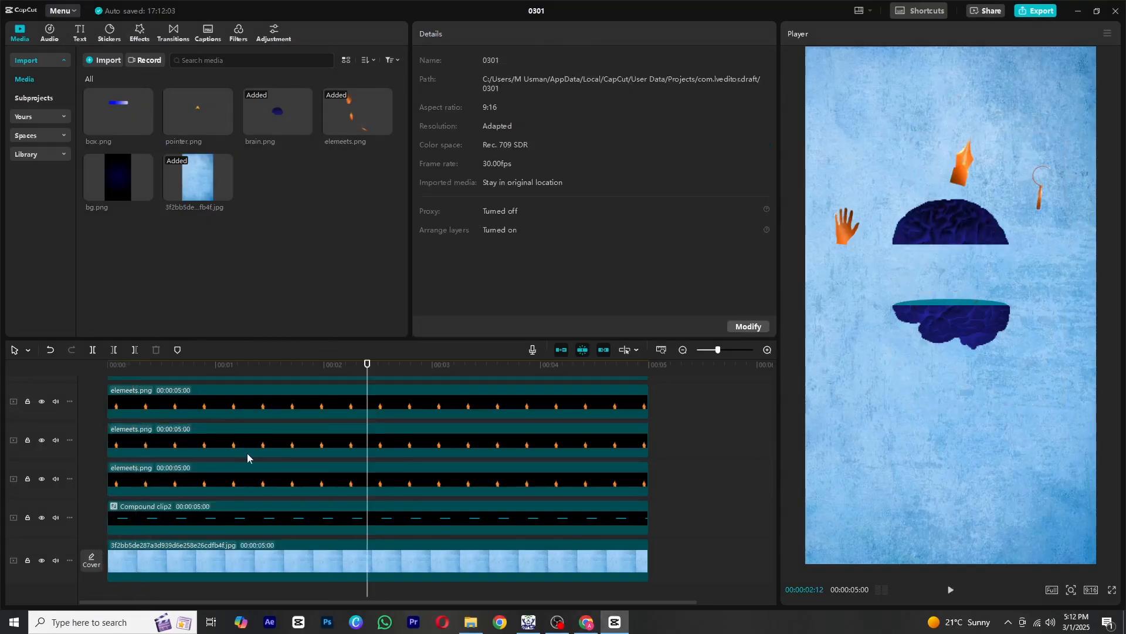
Apply the Cubic Out preset curve to the pen nib's keyframe at 00:16.
click(174, 444)
right_click(168, 441)
click(214, 452)
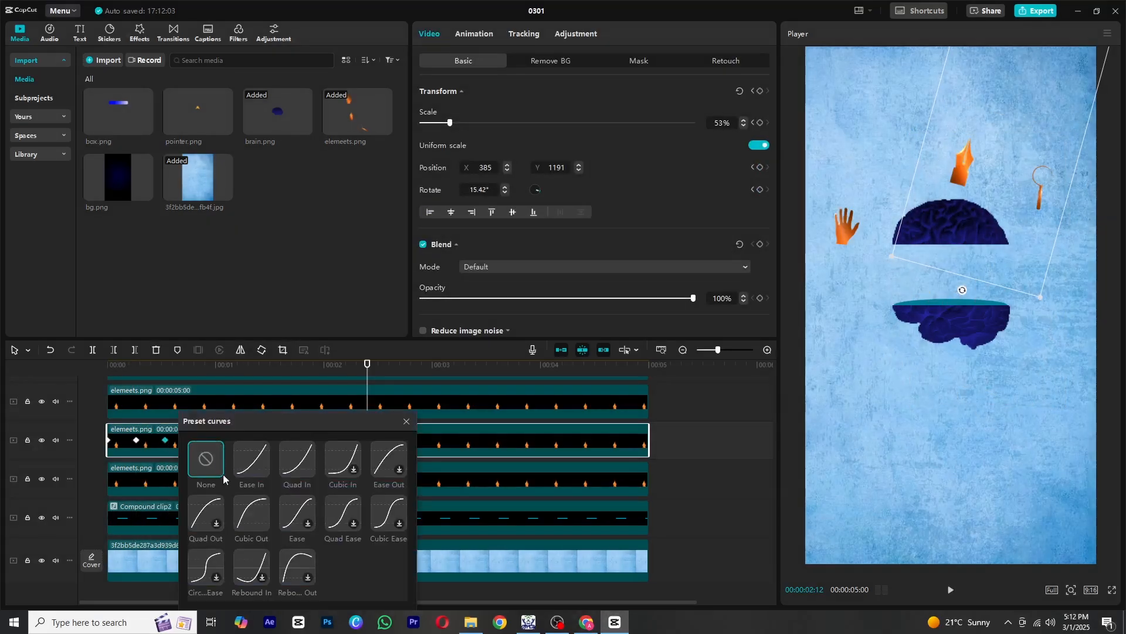
click(261, 504)
click(407, 421)
Apply the Ease In preset curve to the magnifying glass's keyframe at 00:08.
click(132, 488)
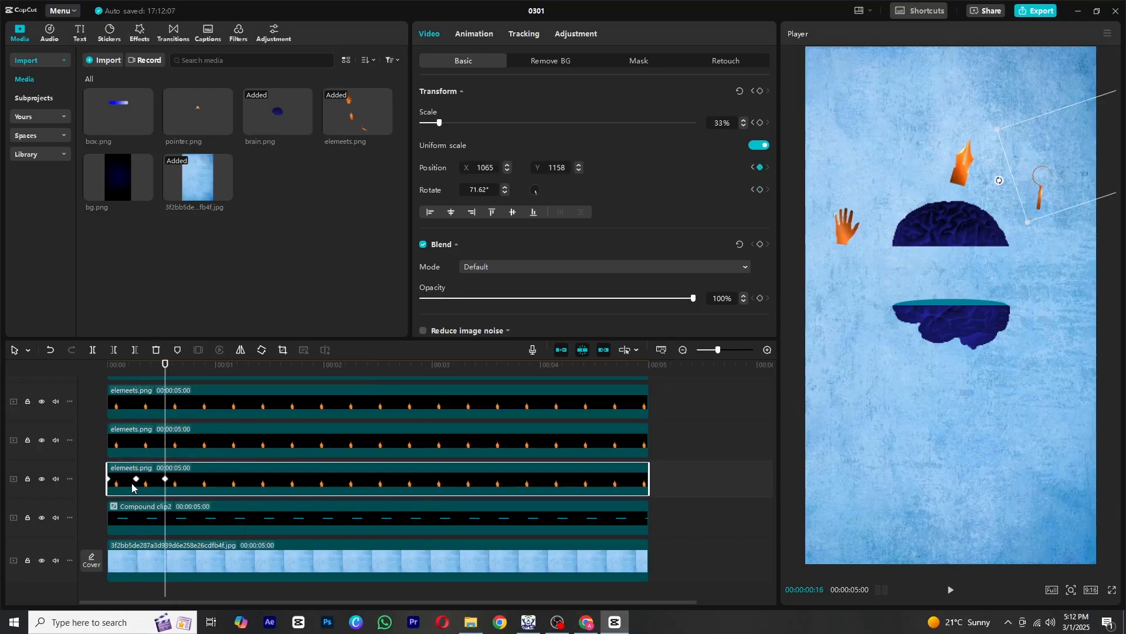
right_click(137, 481)
click(176, 485)
click(225, 459)
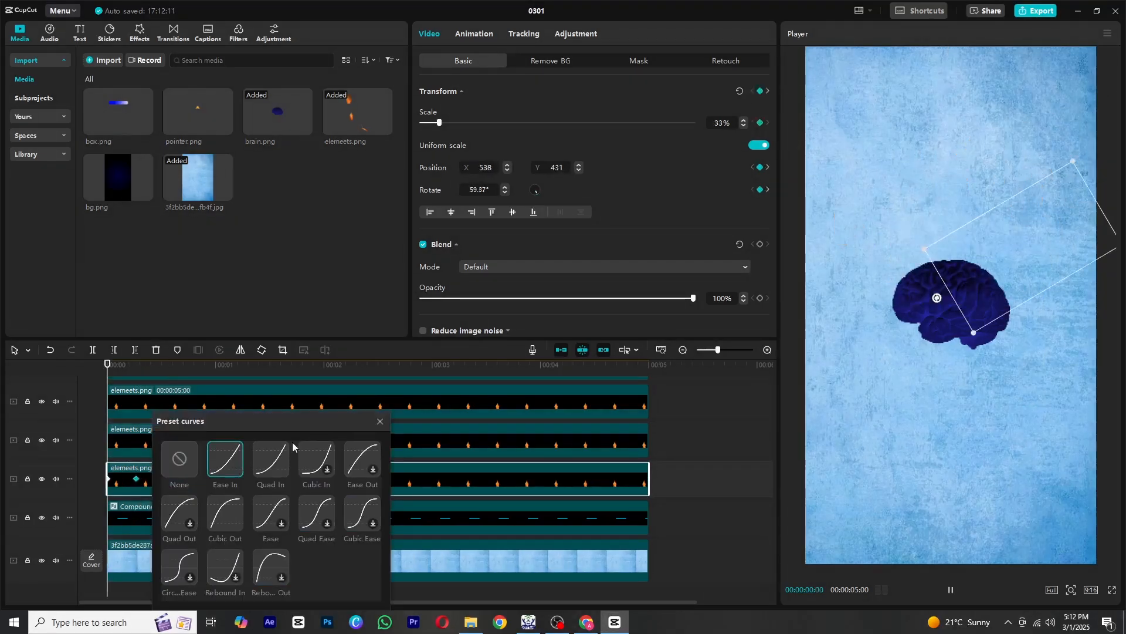
click(379, 422)
Apply the Cubic Out preset curve to the magnifying glass's keyframe at 00:16 and preview the animation from the start.
right_click(165, 480)
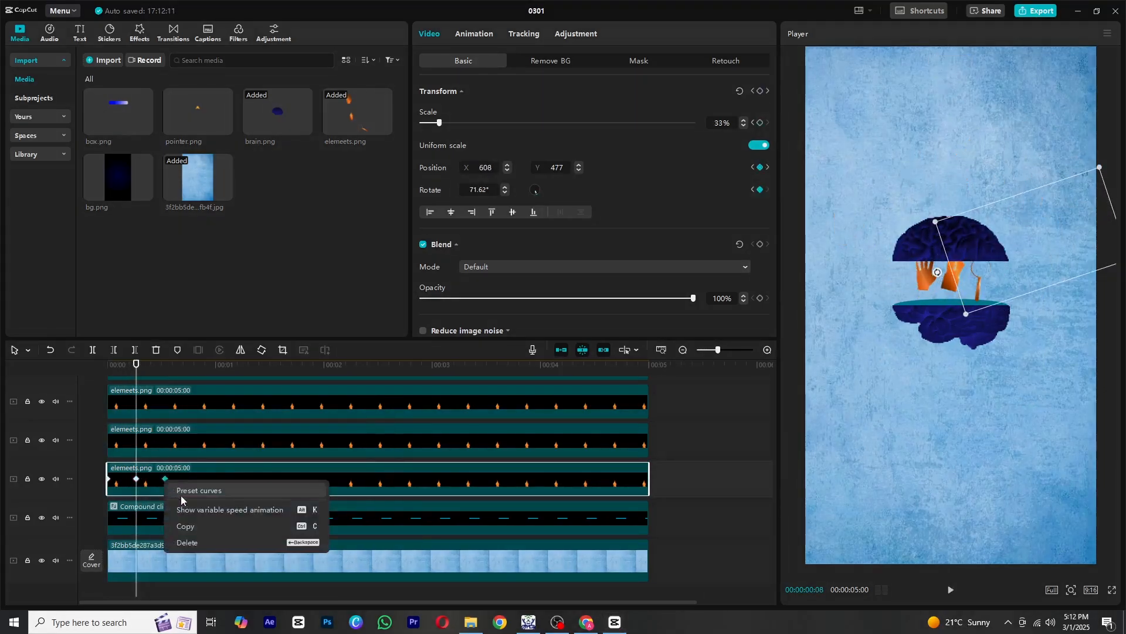
click(194, 491)
click(246, 512)
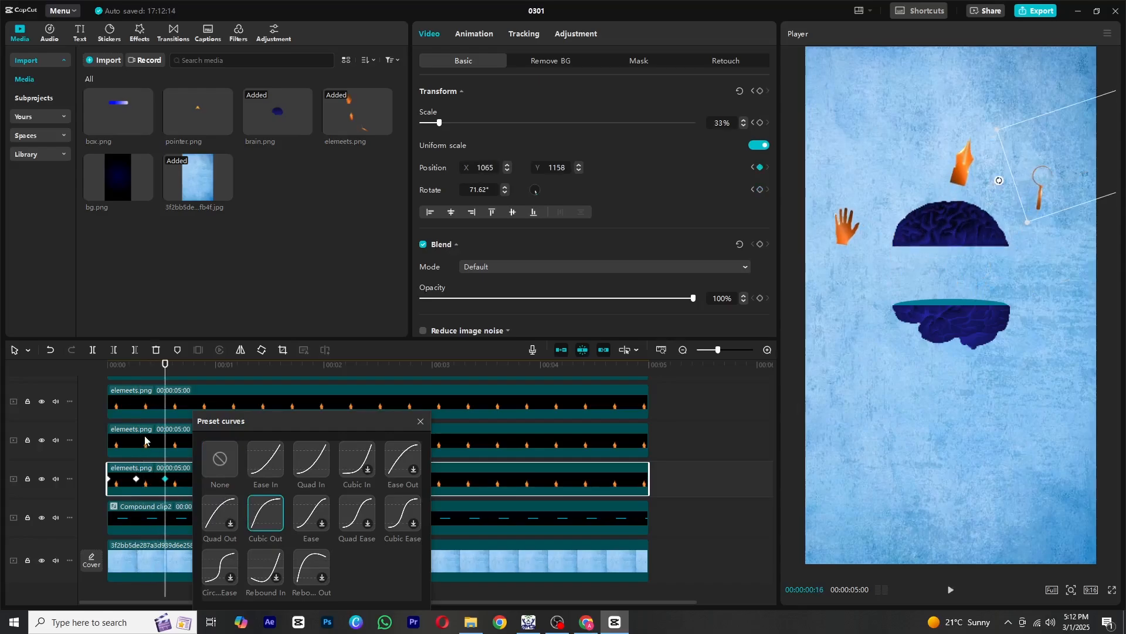
click(102, 368)
key(space)
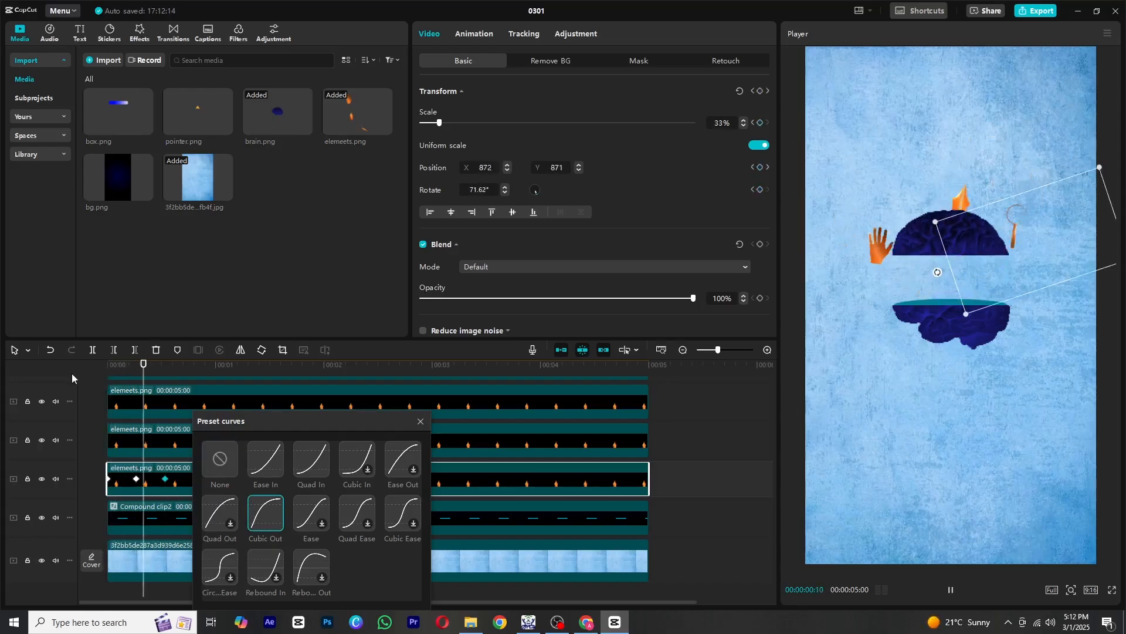
click(688, 416)
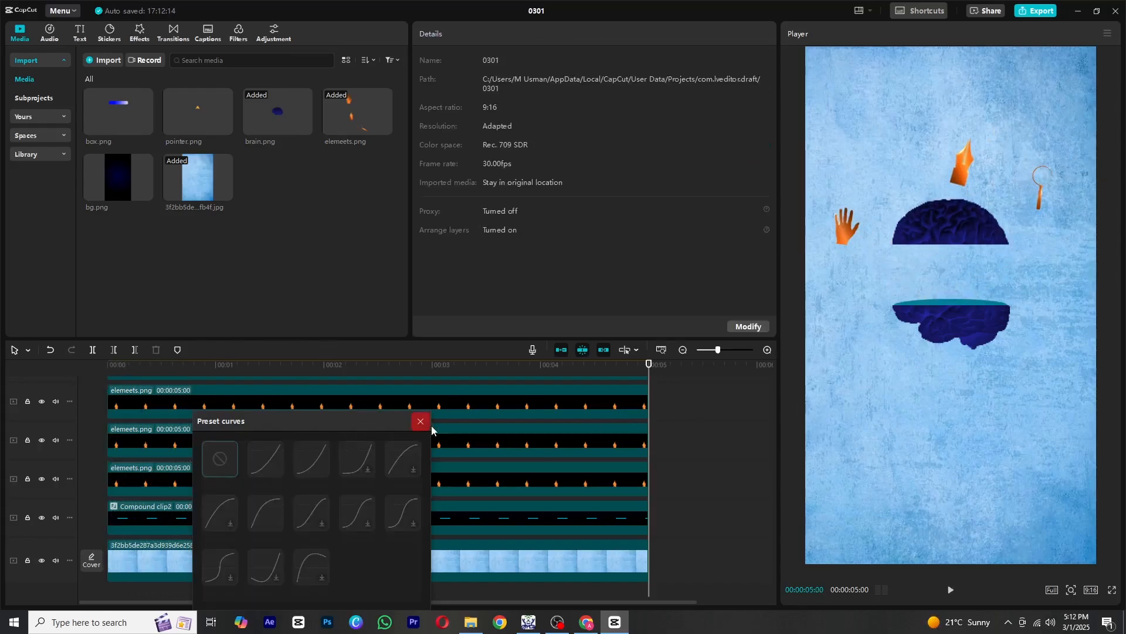
click(425, 423)
Combine the three elemeets.png clips of the hand, pen nib and magnifying glass into one compound clip.
scroll(428, 440, up, 1)
drag(680, 420, 610, 490)
right_click(612, 488)
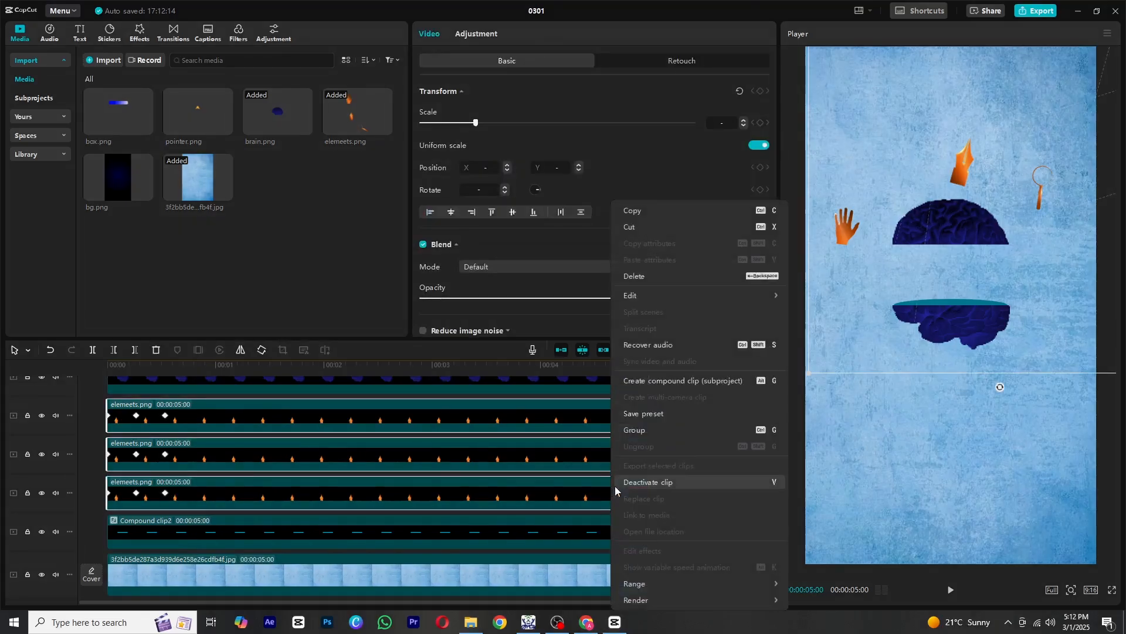
click(645, 386)
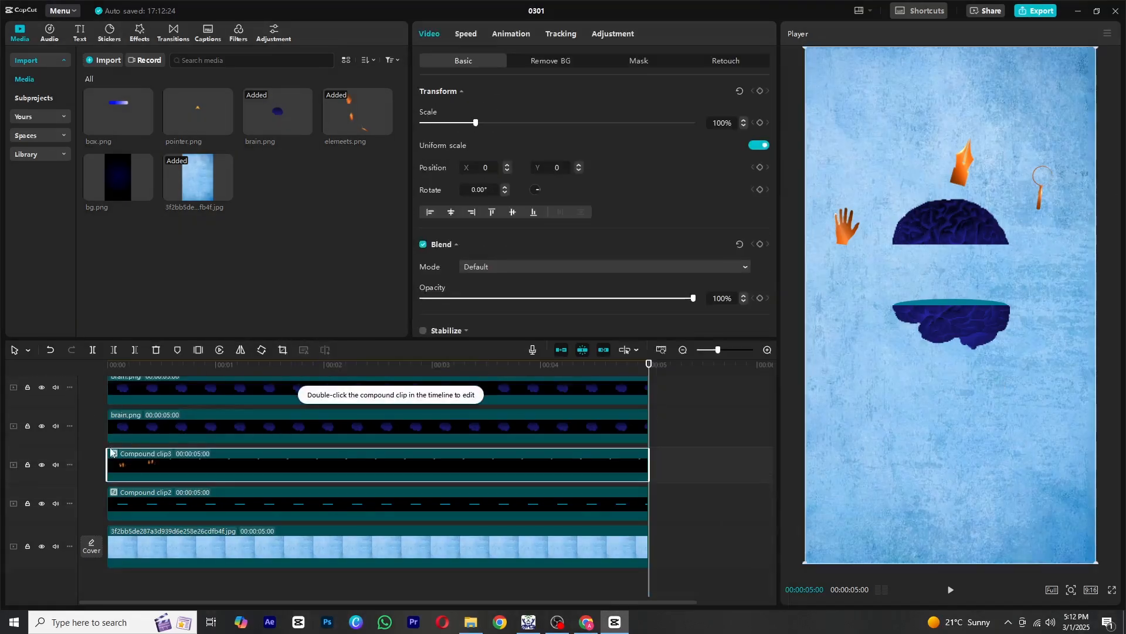
Keyframe the new compound clip's opacity at 0% on the first frame and 46% at 00:03.
drag(119, 372, 87, 374)
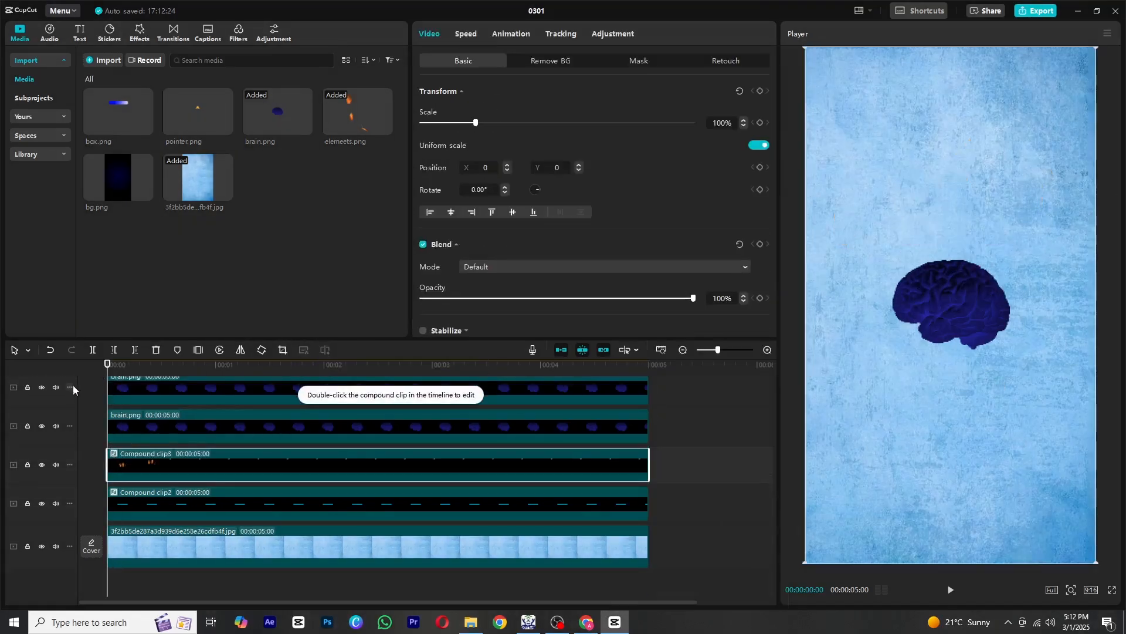
click(760, 298)
drag(551, 299, 335, 293)
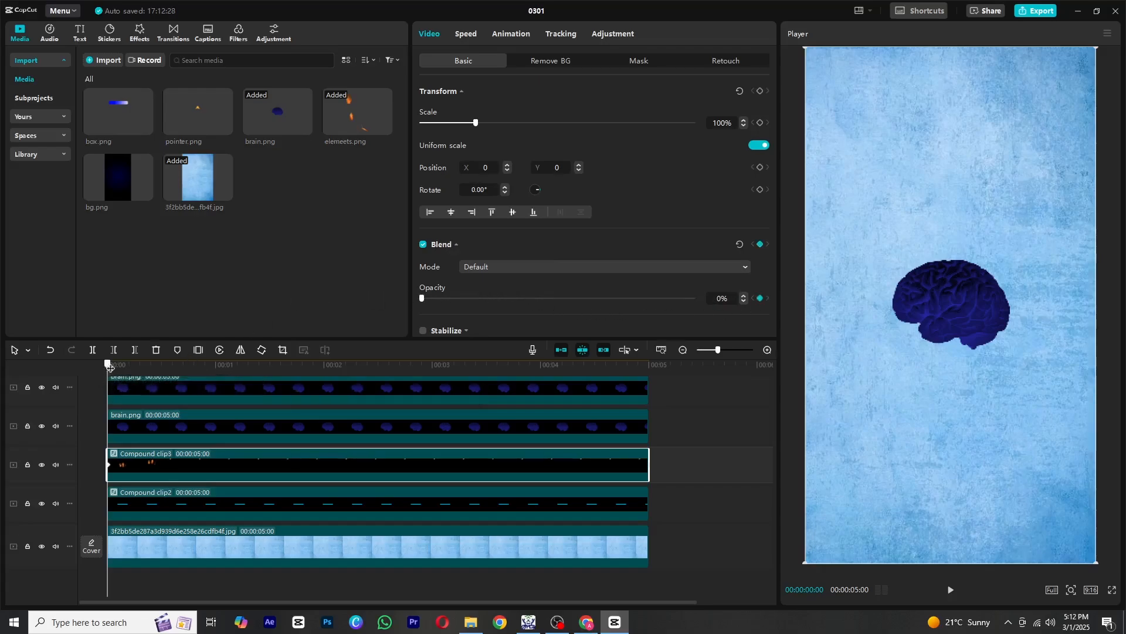
drag(109, 367, 119, 368)
click(509, 298)
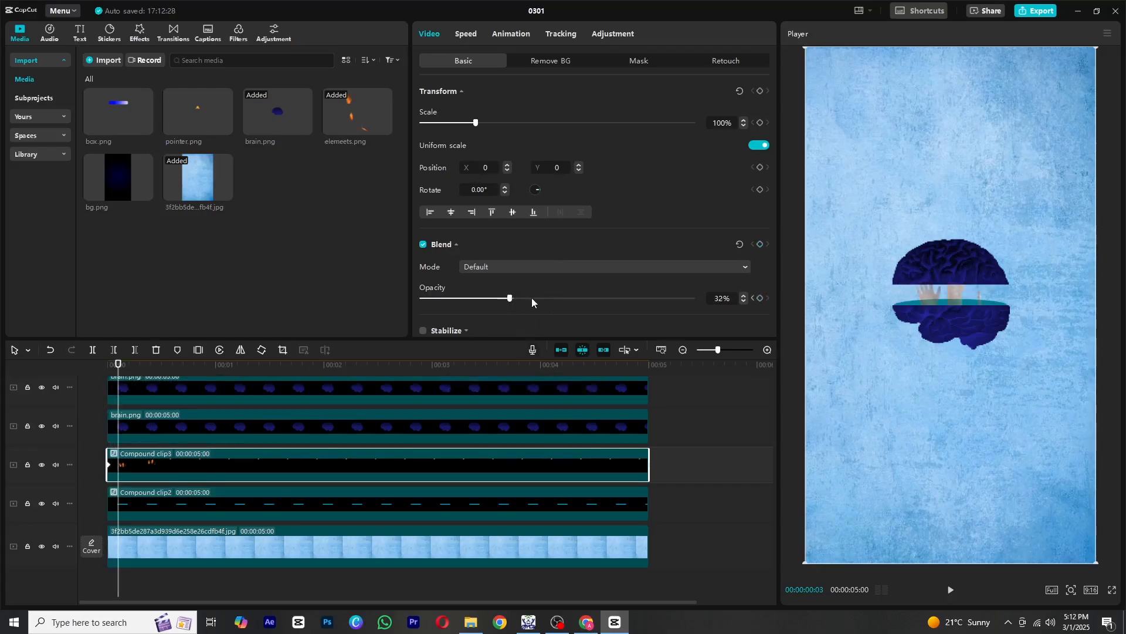
Set the objects' compound clip to 100% opacity at 00:08 and preview the fade-in from the start.
click(119, 389)
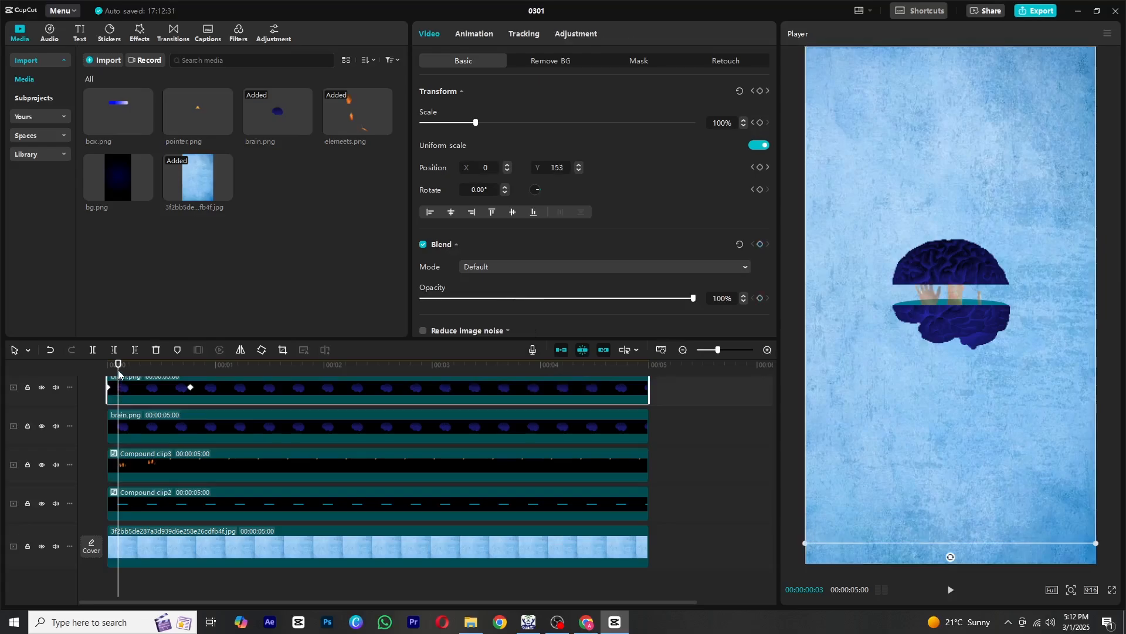
drag(118, 370, 138, 372)
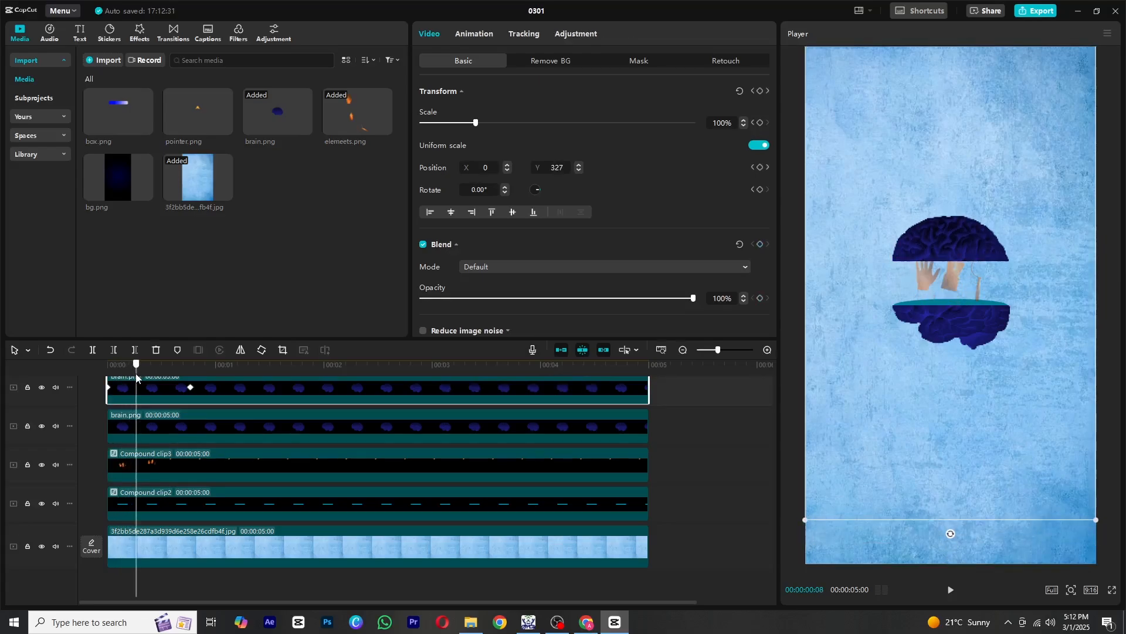
click(166, 462)
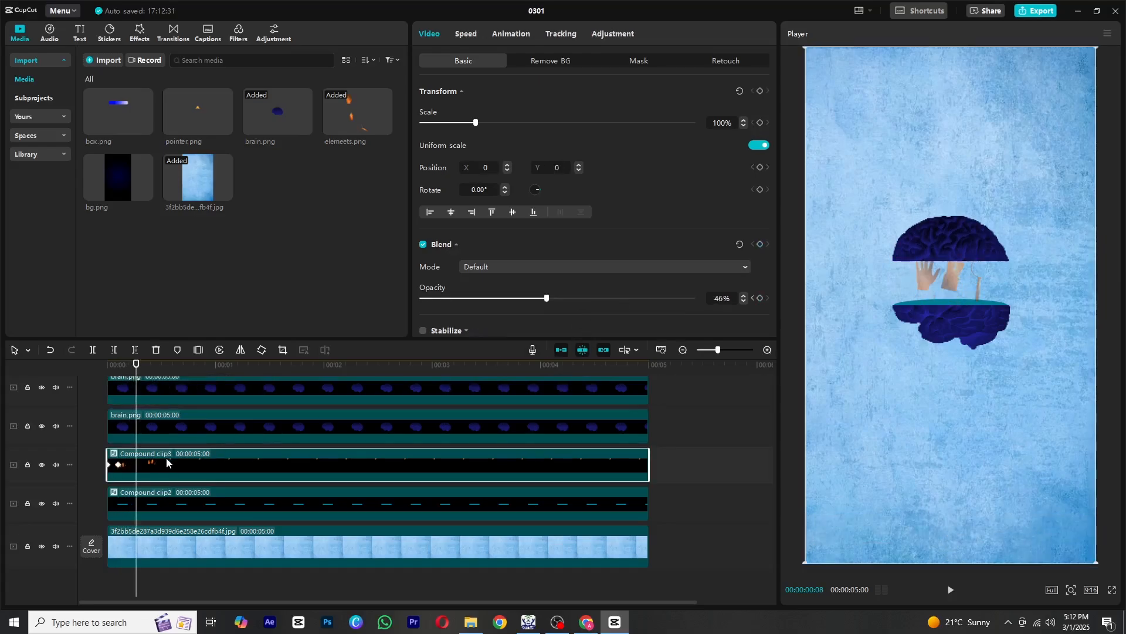
drag(547, 298, 859, 297)
drag(136, 369, 55, 380)
key(space)
key(space)
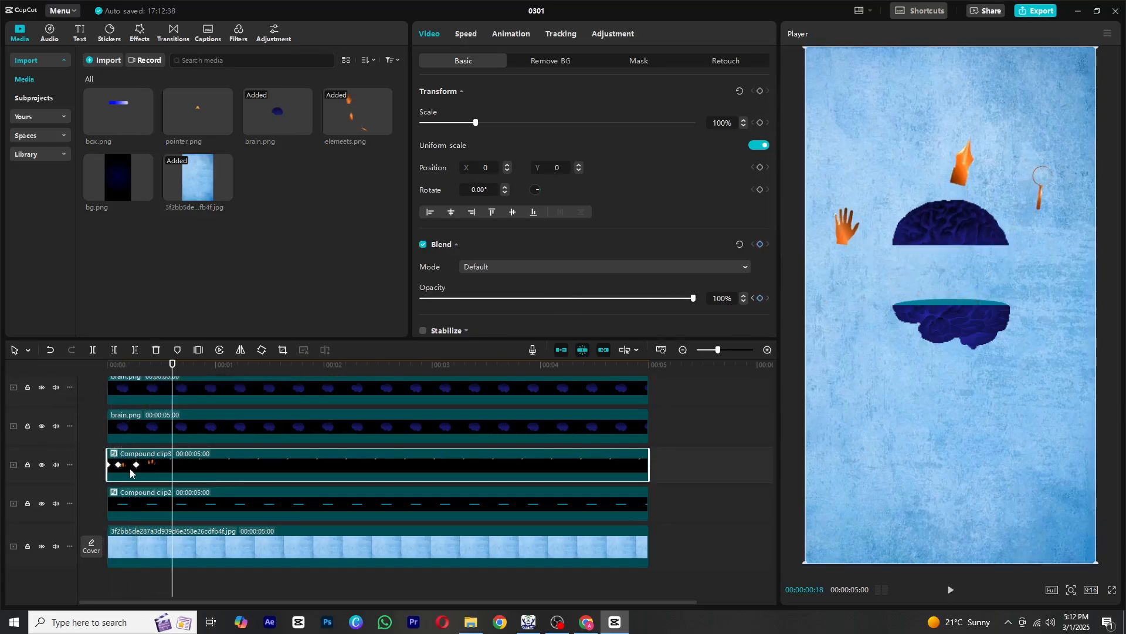
Move the compound clip's 46% opacity keyframe to about 00:07 and its 100% keyframe to 00:14, and preview the slower fade-in.
mouse_move(136, 465)
mouse_down()
mouse_move(157, 465)
mouse_move(133, 464)
mouse_up()
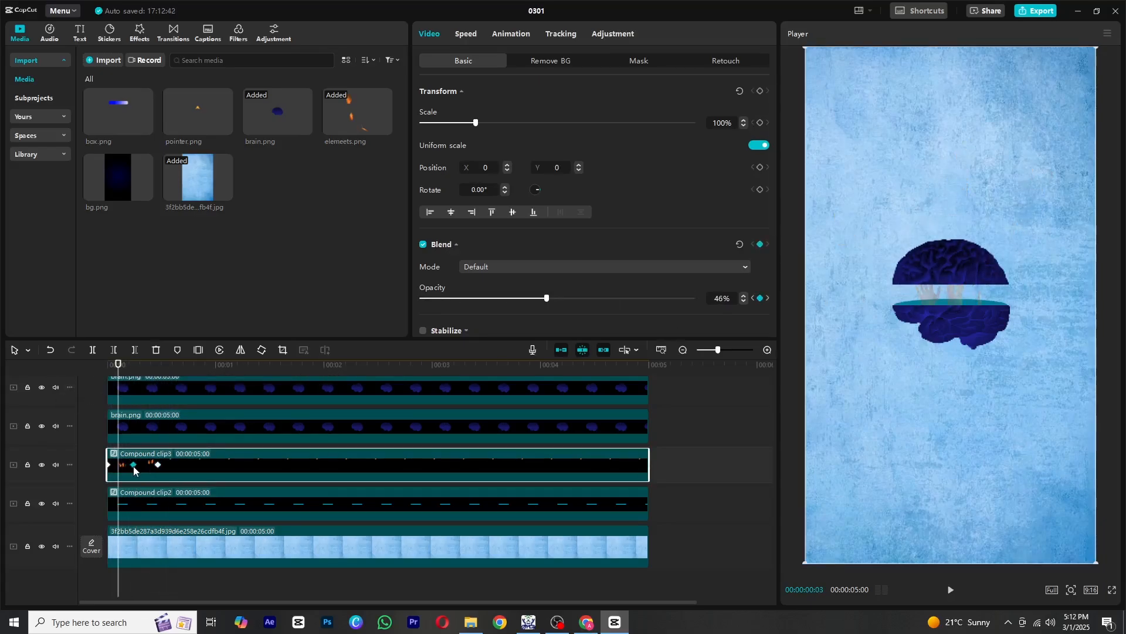
drag(123, 362, 70, 375)
key(space)
key(space)
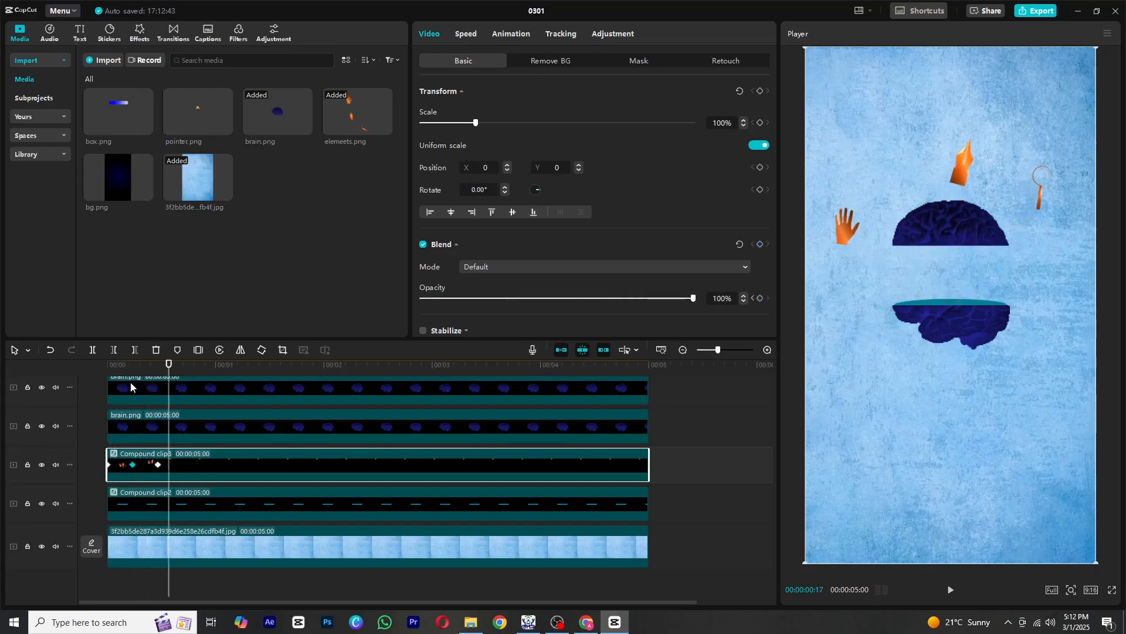
Apply the Cubic Out preset curve to the compound clip's opacity keyframe at 00:14.
mouse_move(152, 377)
mouse_down()
mouse_move(90, 373)
mouse_move(166, 373)
mouse_up()
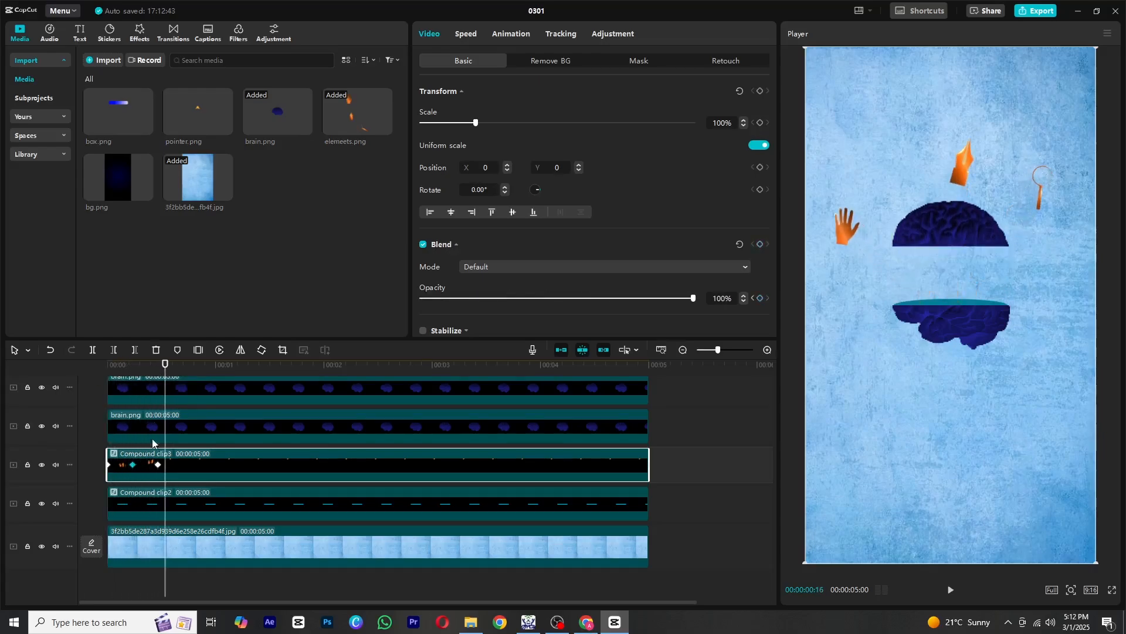
right_click(157, 466)
click(173, 472)
click(239, 511)
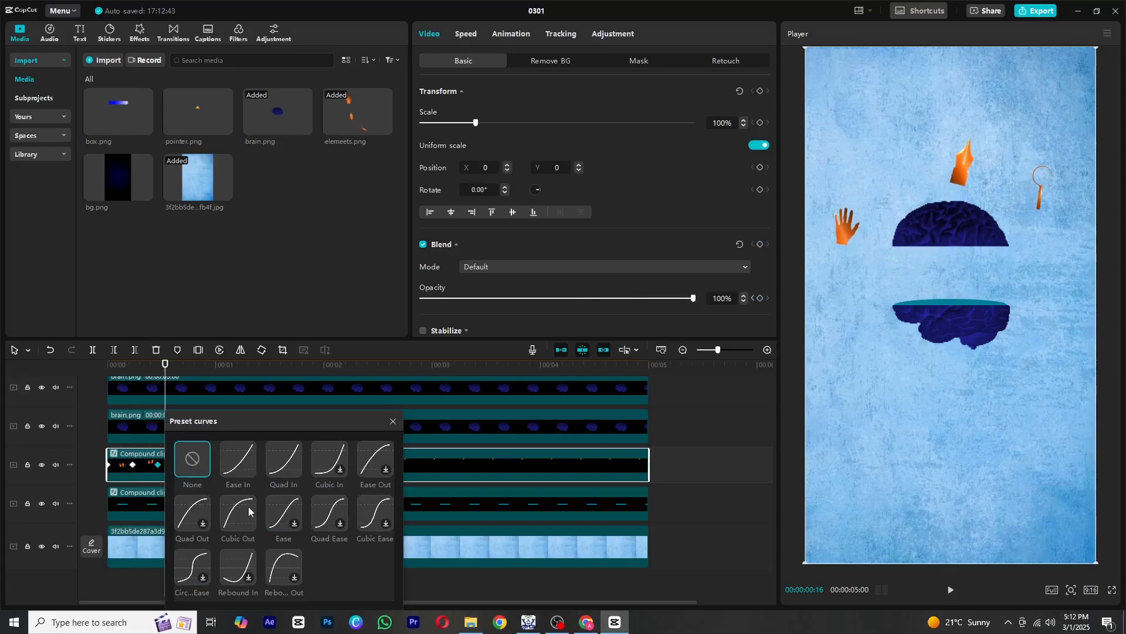
Apply the Cubic Out preset curve to the compound clip's middle opacity keyframe.
right_click(134, 466)
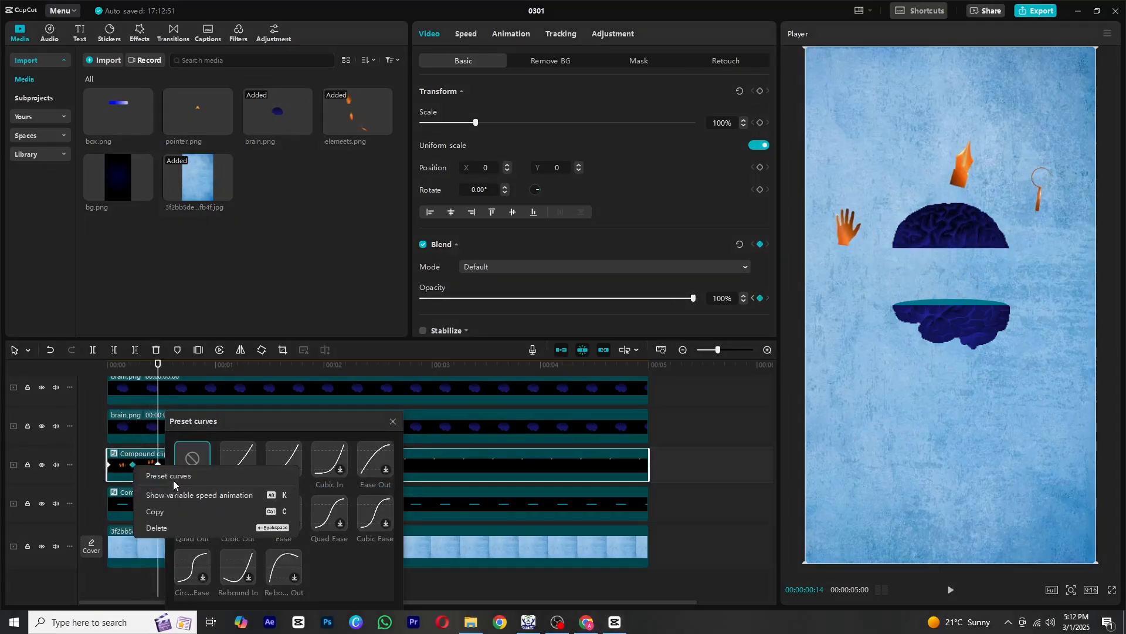
click(176, 475)
click(248, 511)
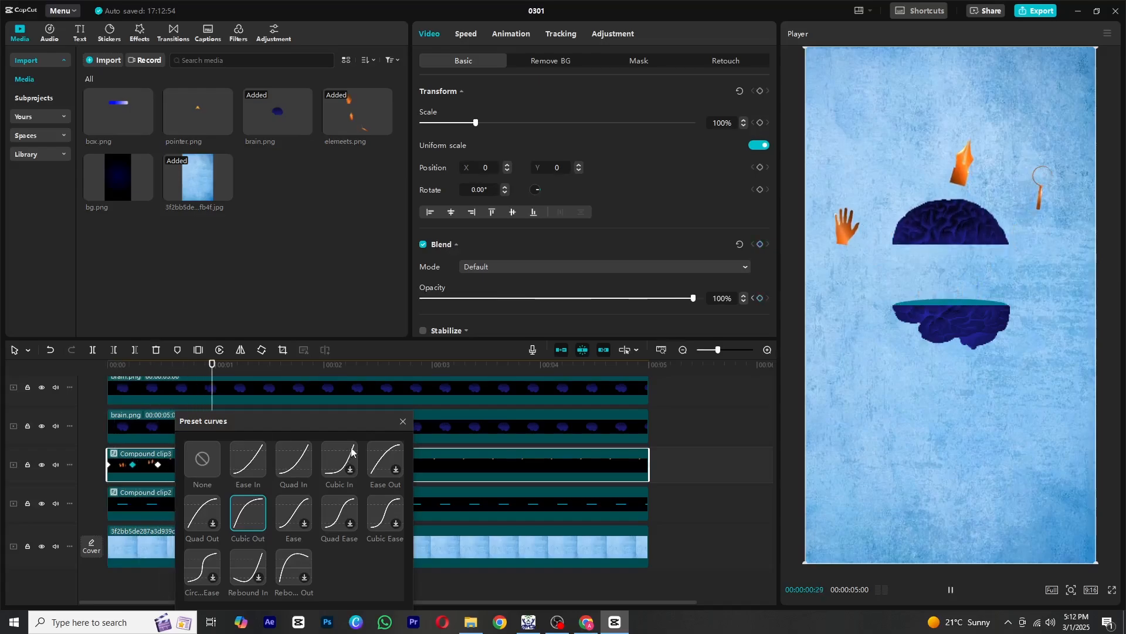
click(409, 423)
Replay the opening of the animation several times to check the objects' fade-in and flight out of the brain.
click(83, 374)
key(space)
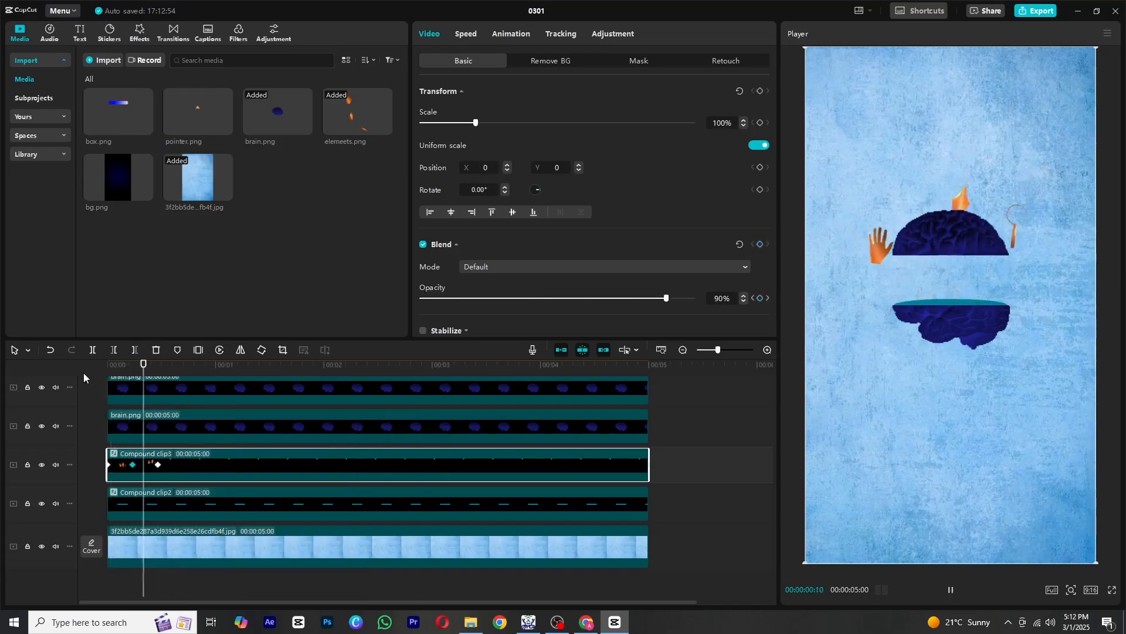
click(110, 369)
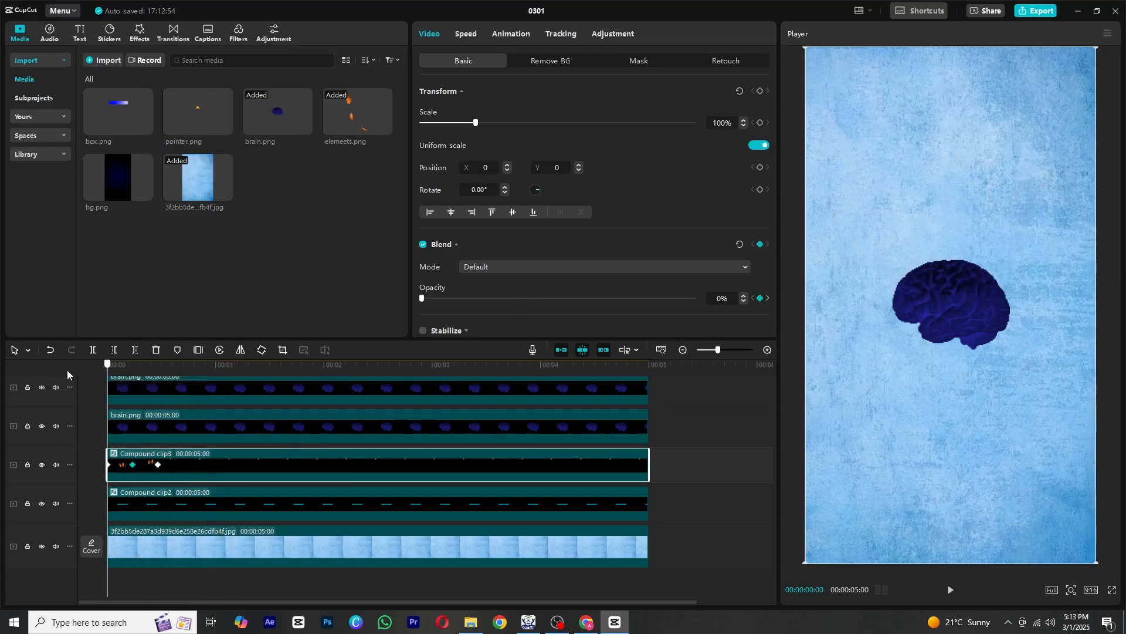
key(space)
key(space)
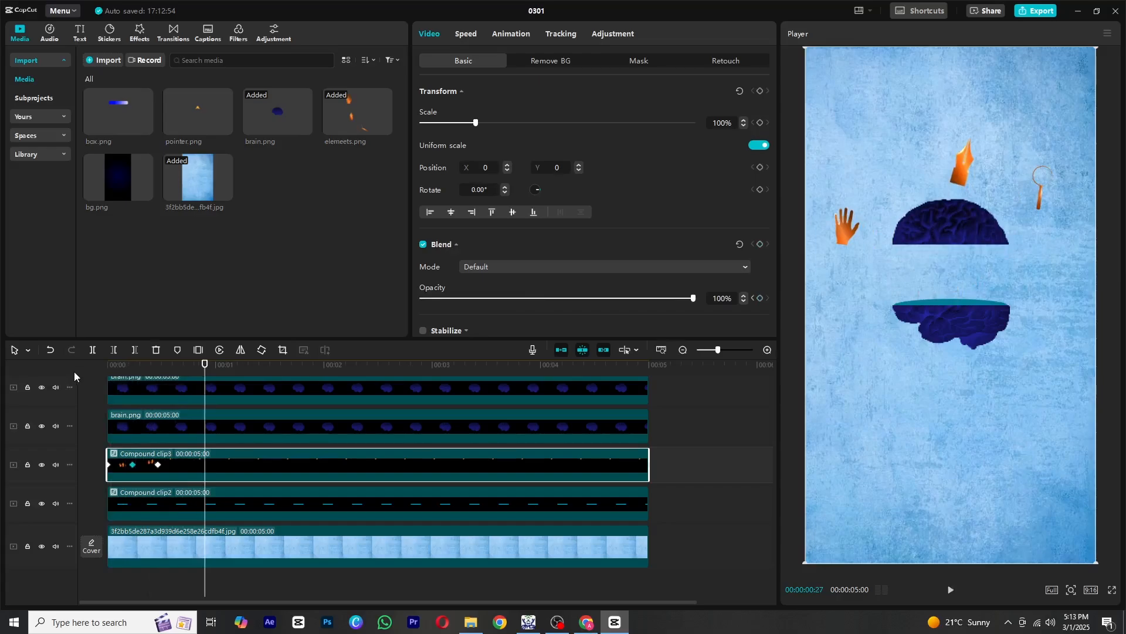
click(89, 368)
key(space)
key(space)
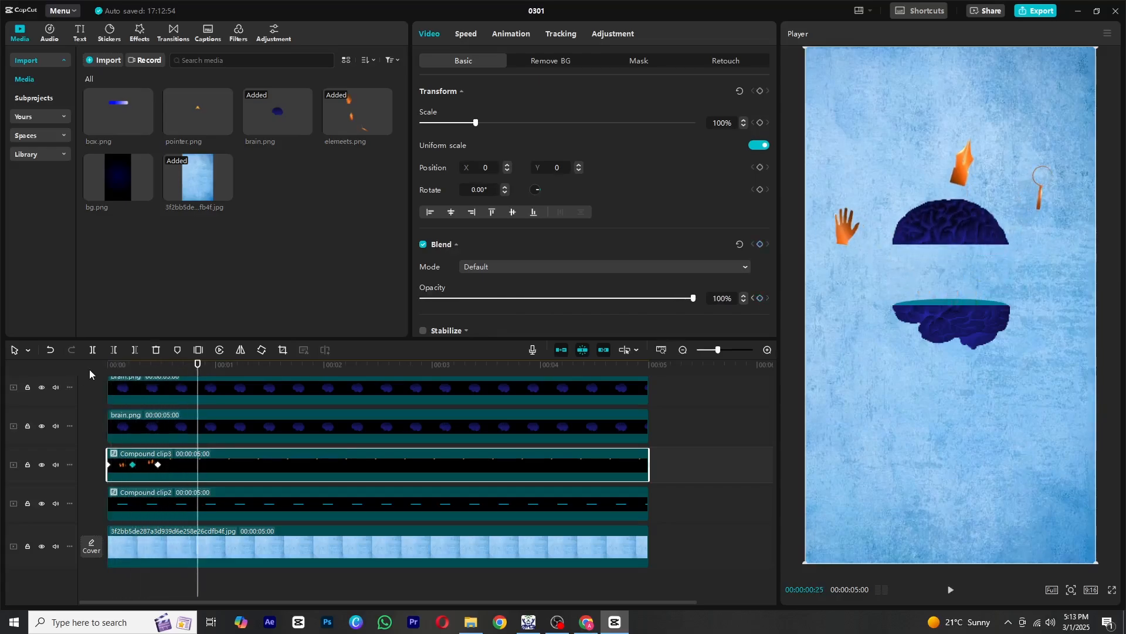
click(85, 364)
key(space)
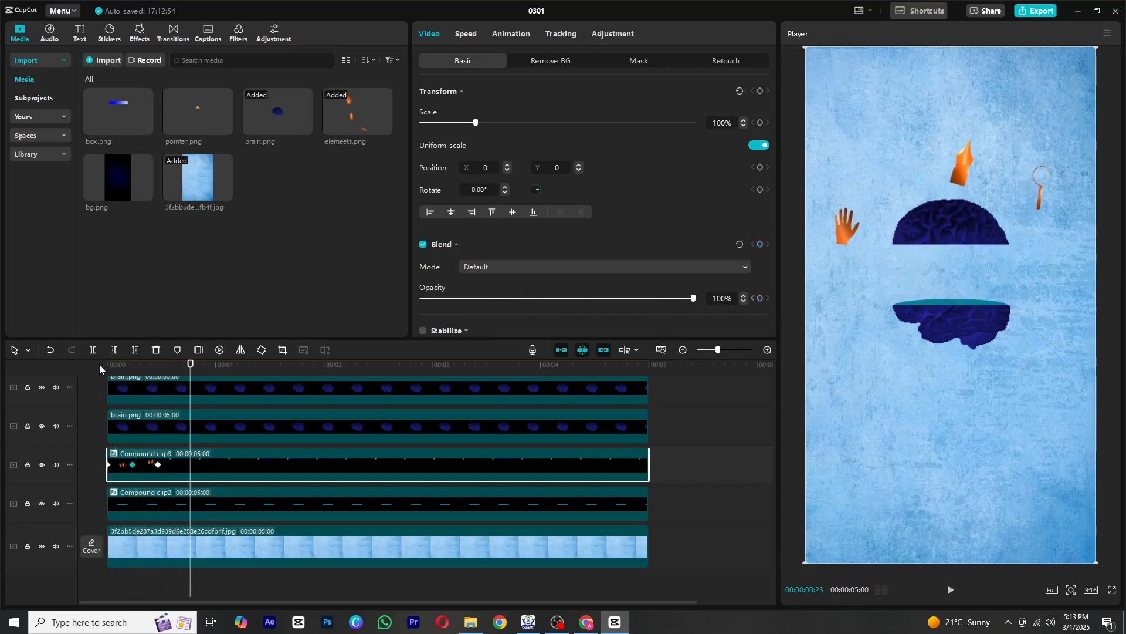
click(100, 364)
key(space)
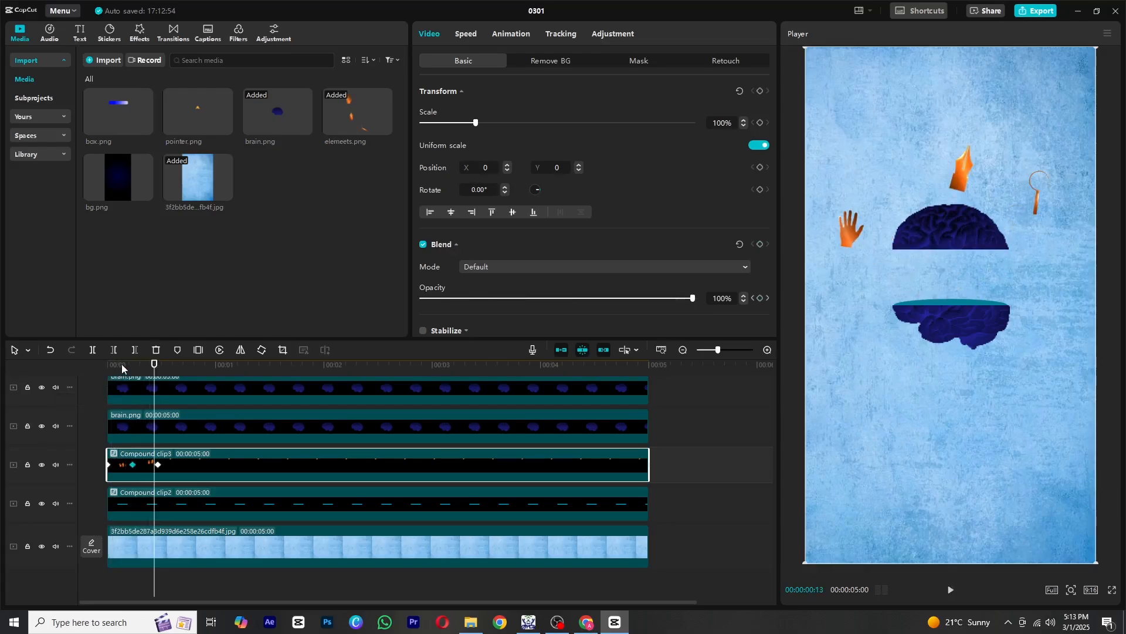
click(94, 367)
Add bg.png from the start on a track directly above the blue background image, below the compound clips, and preview the animation.
drag(109, 365, 165, 367)
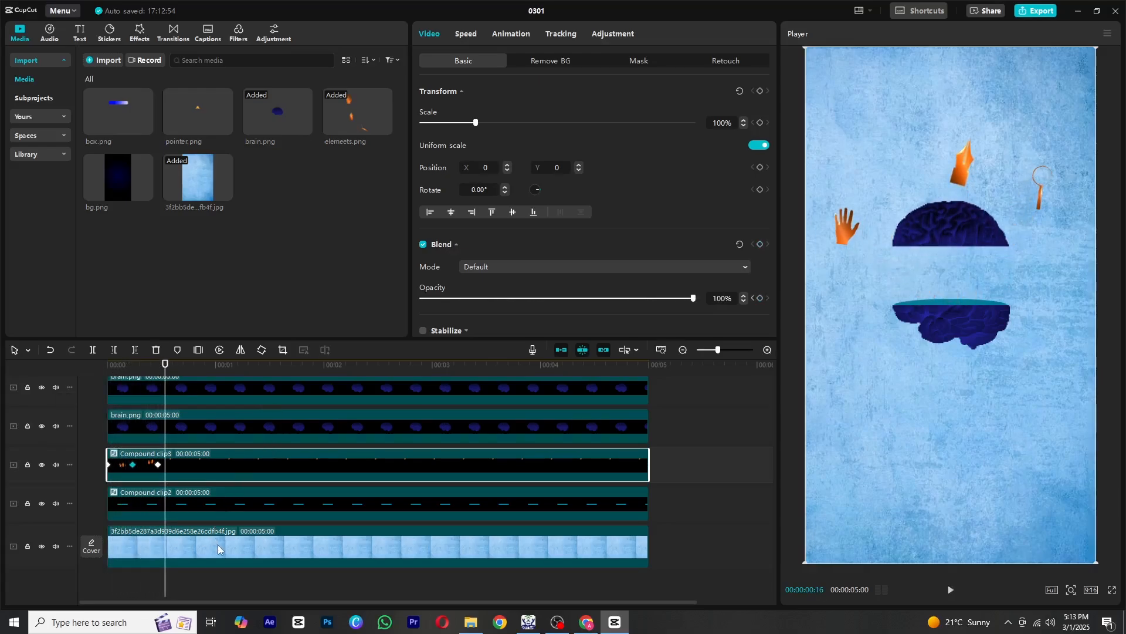
drag(108, 187, 110, 519)
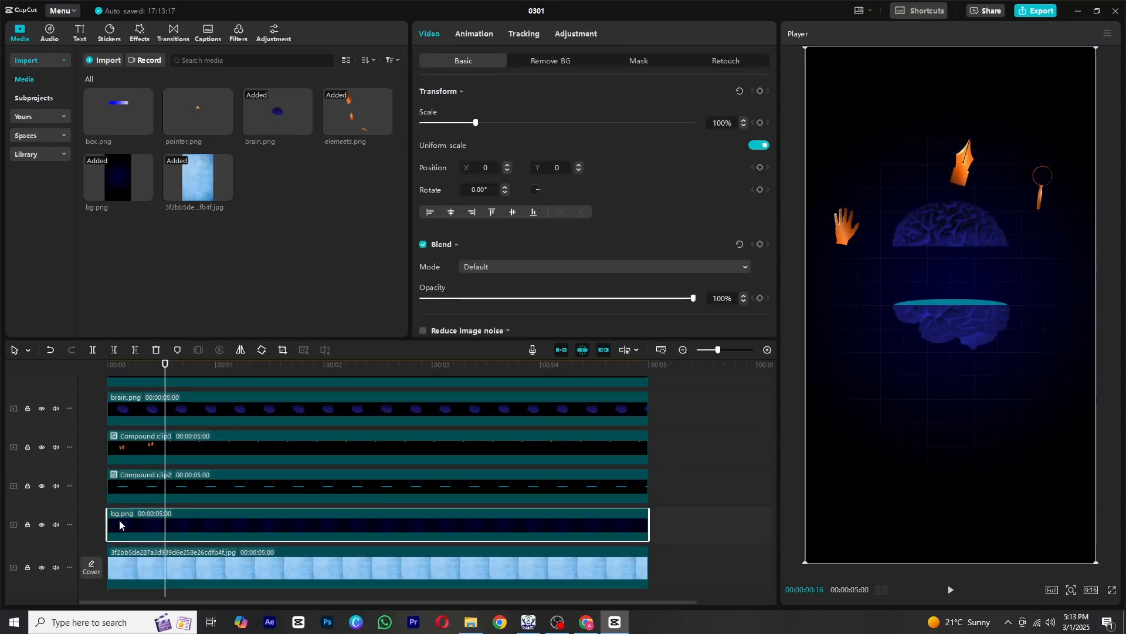
click(111, 366)
key(space)
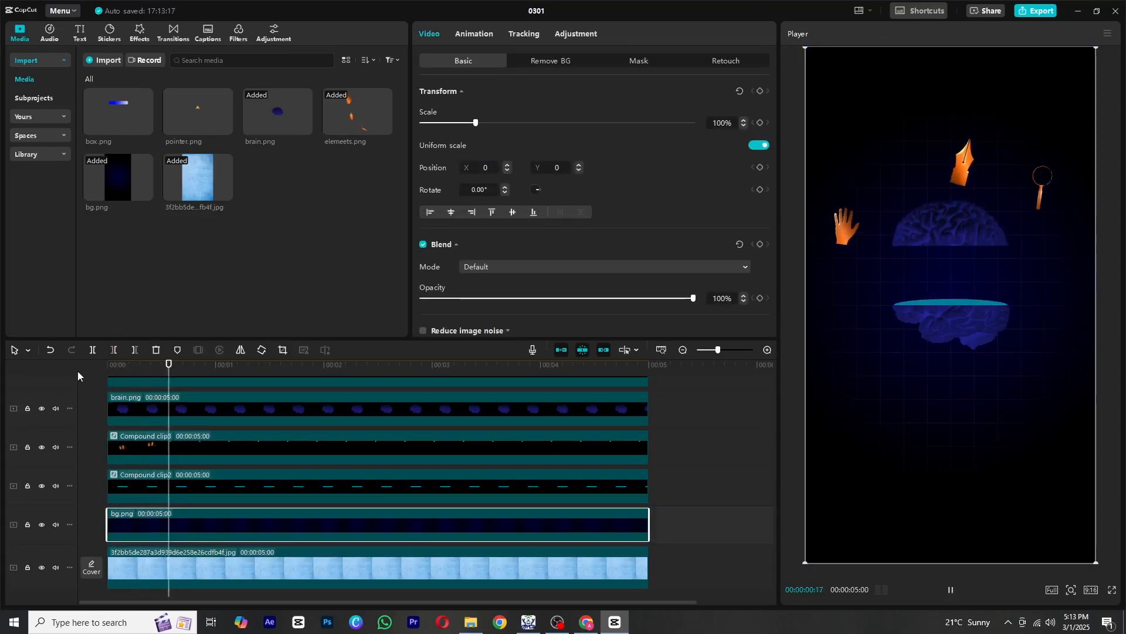
key(space)
drag(125, 362, 91, 368)
key(space)
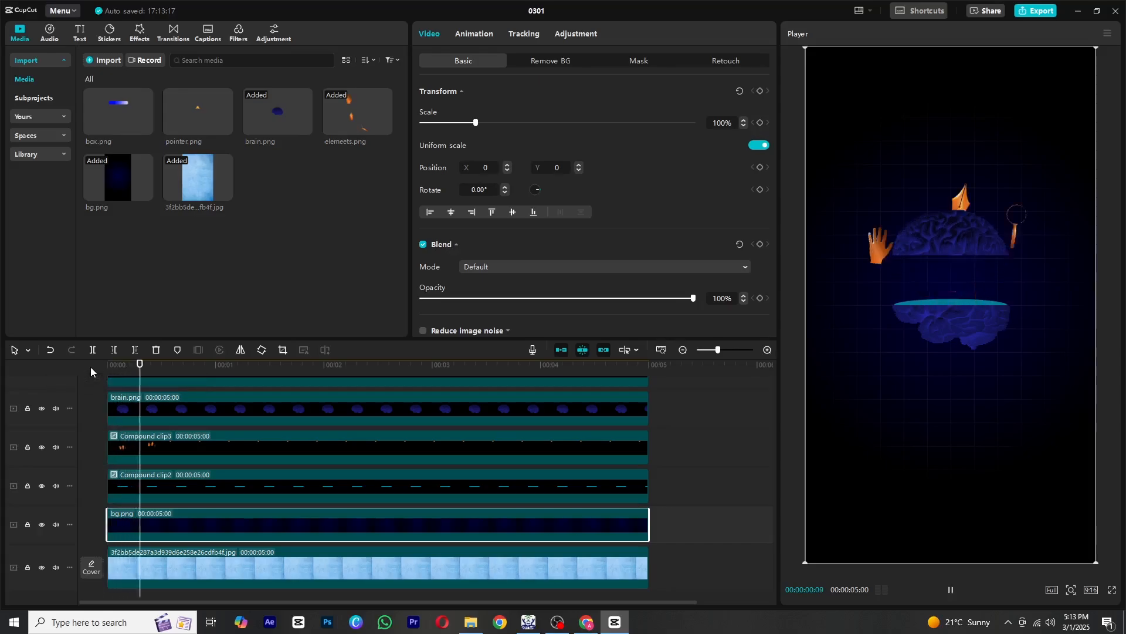
key(space)
Look through the timeline tracks and replay the animation from the start over the dark background.
scroll(146, 516, down, 2)
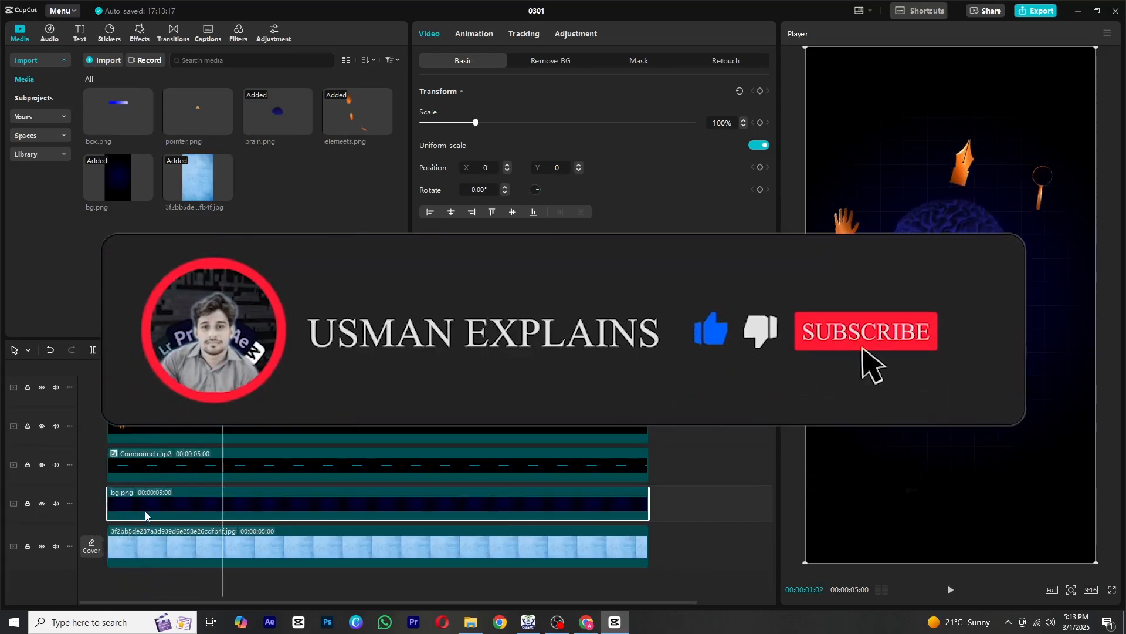
scroll(146, 516, up, 2)
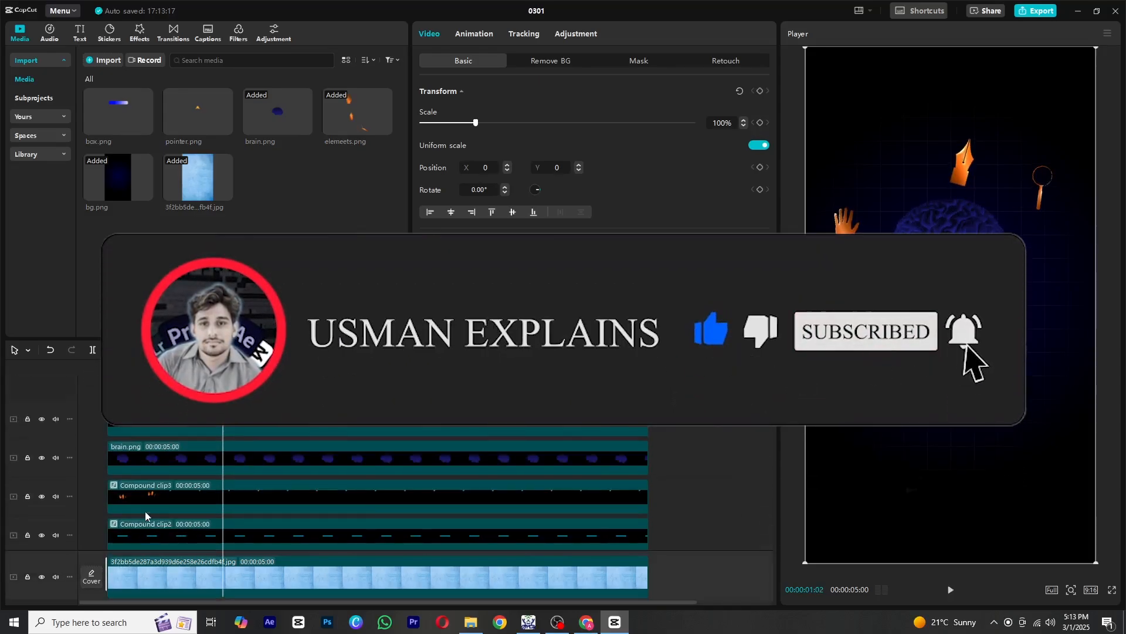
key(Delete)
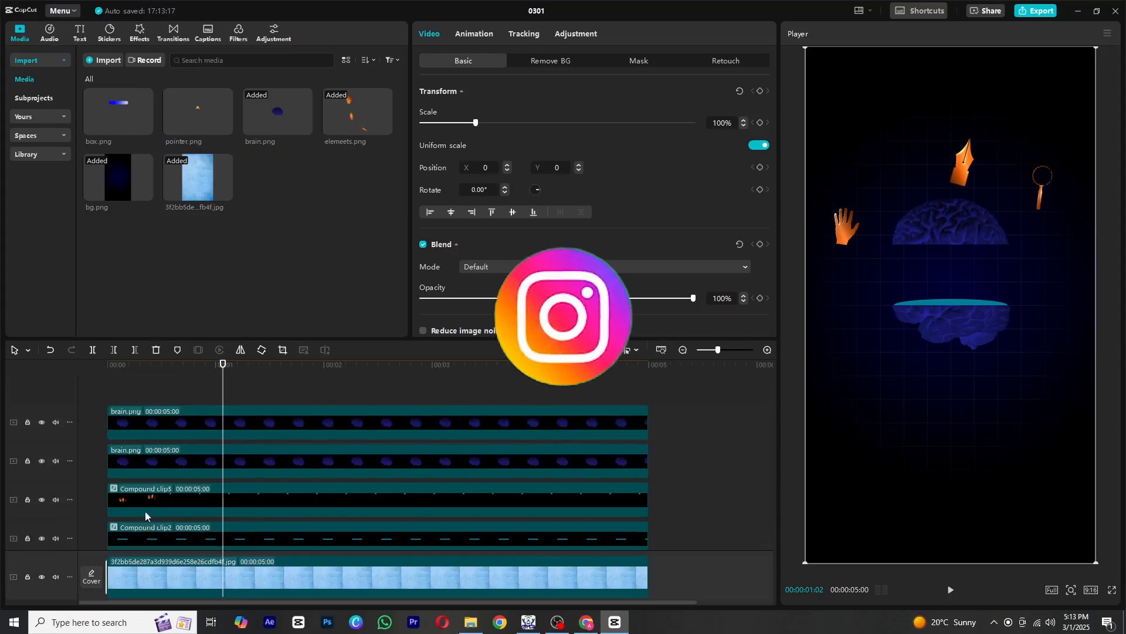
click(120, 365)
key(space)
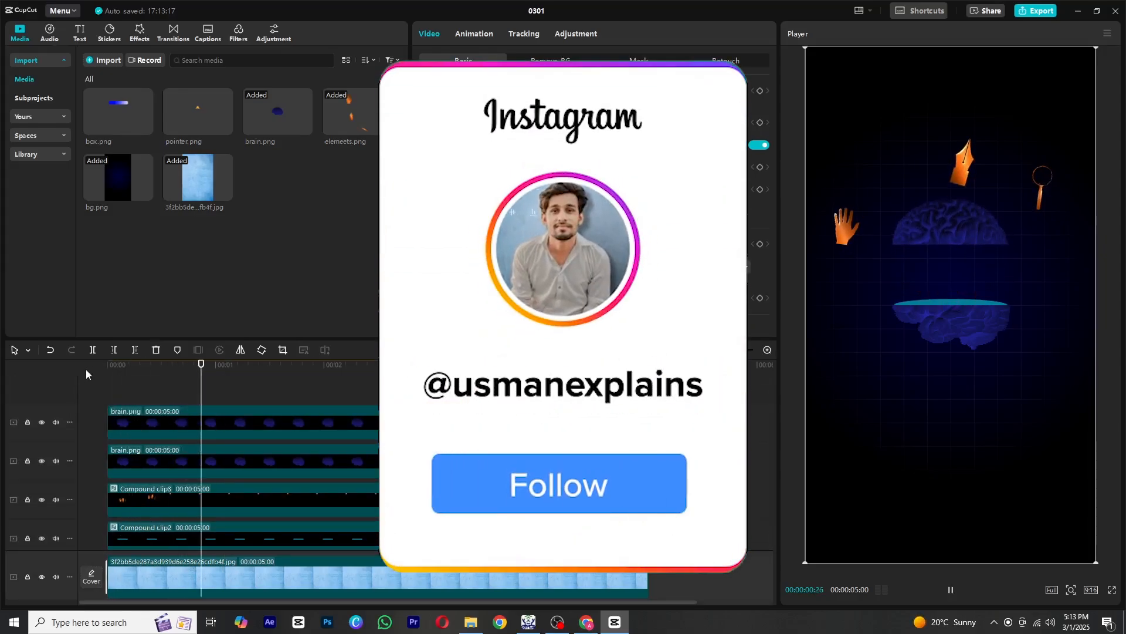